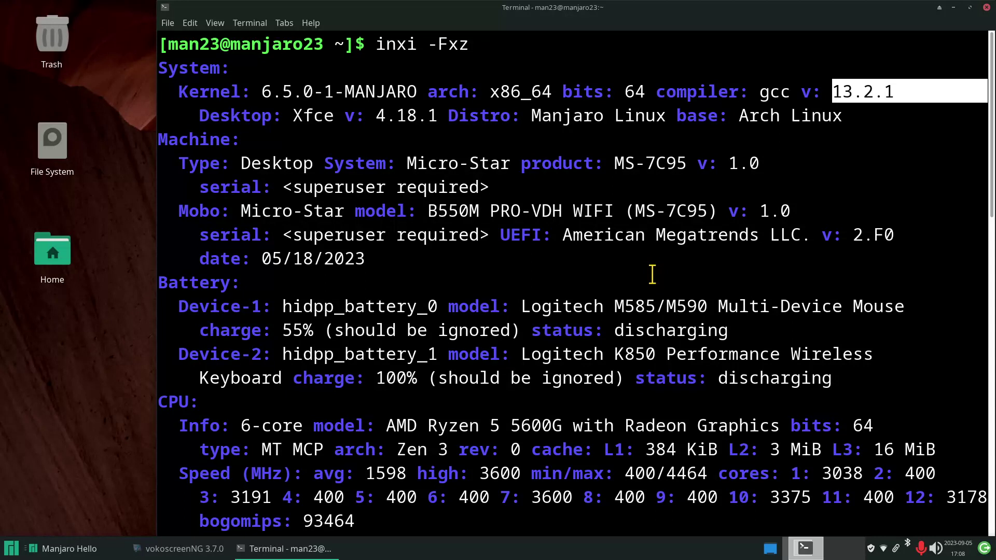
Step: Highlight the motherboard model B550M and the AMD Ryzen 5 processor model in the inxi output
{"action": "left_click", "coordinate": [427, 211]}
{"action": "left_click_drag", "start_coordinate": [427, 211], "coordinate": [479, 211]}
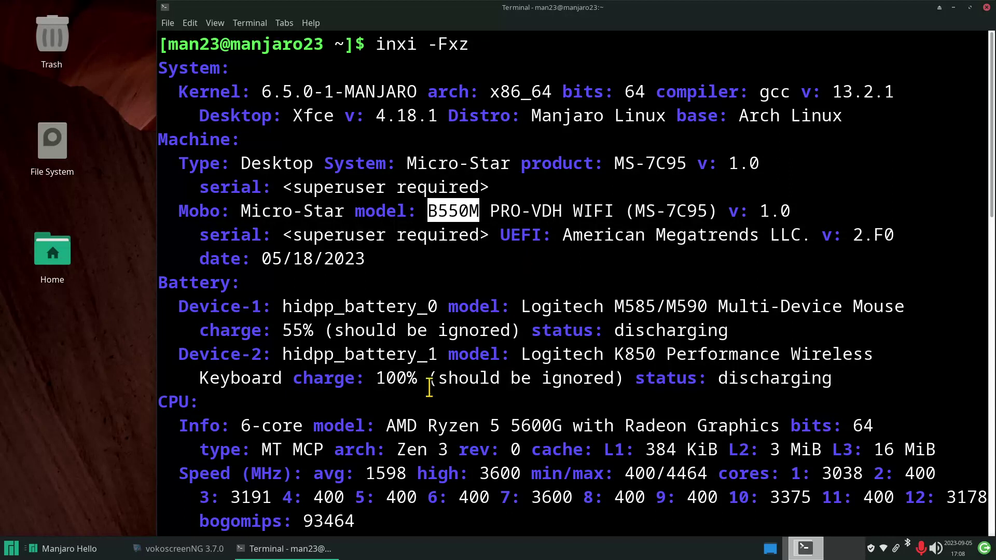
{"action": "left_click_drag", "start_coordinate": [389, 428], "coordinate": [501, 427]}
{"action": "scroll", "coordinate": [490, 404], "scroll_direction": "down", "scroll_amount": 4}
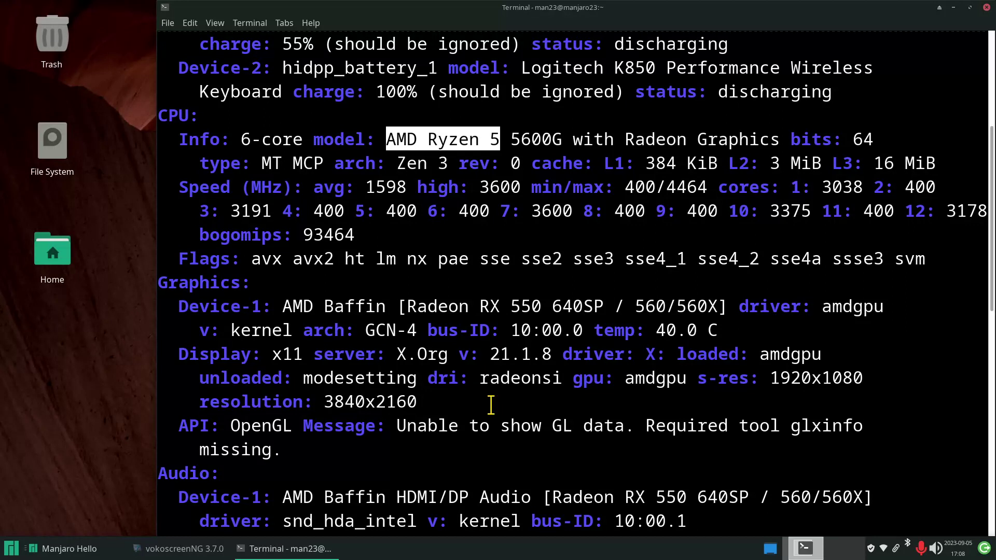
Step: Highlight the Radeon RX 550 graphics card and both display resolution values in the inxi output, and close the terminal
{"action": "left_click_drag", "start_coordinate": [407, 306], "coordinate": [545, 307]}
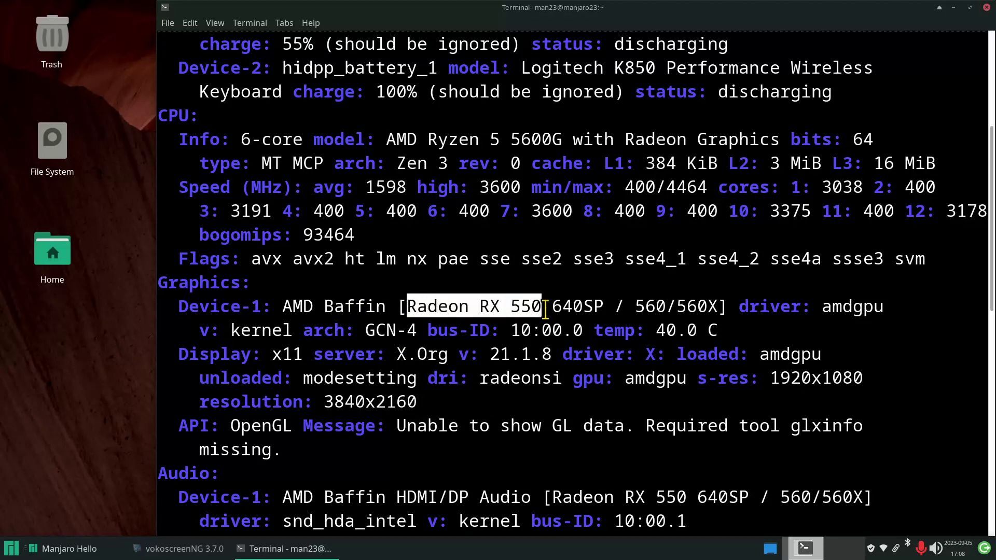
{"action": "left_click_drag", "start_coordinate": [324, 401], "coordinate": [417, 402]}
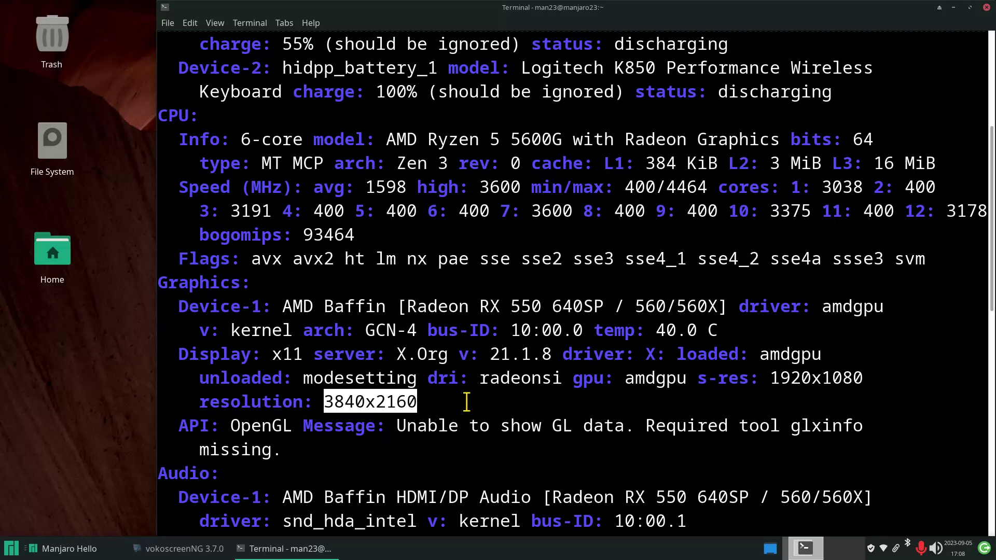
{"action": "left_click", "coordinate": [556, 392]}
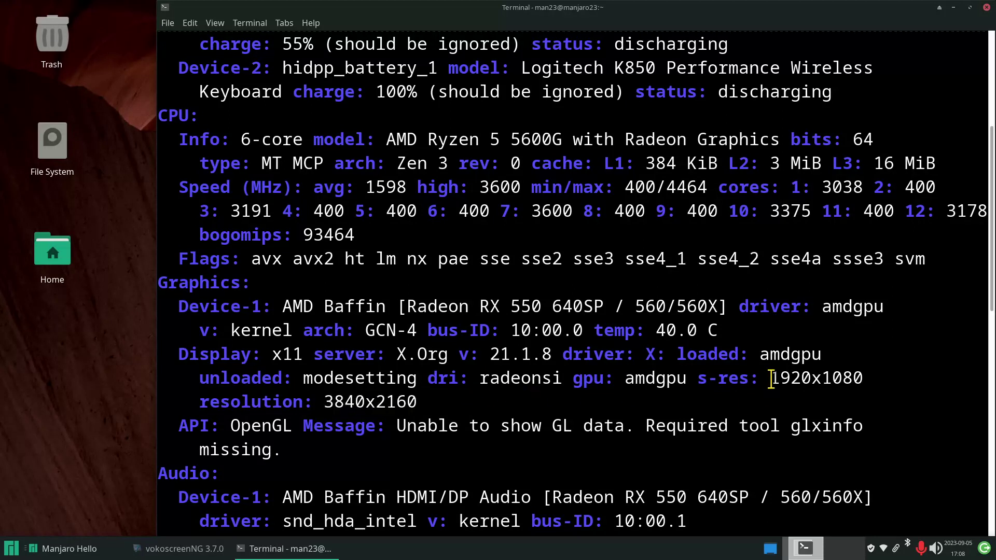
{"action": "left_click_drag", "start_coordinate": [772, 378], "coordinate": [870, 378]}
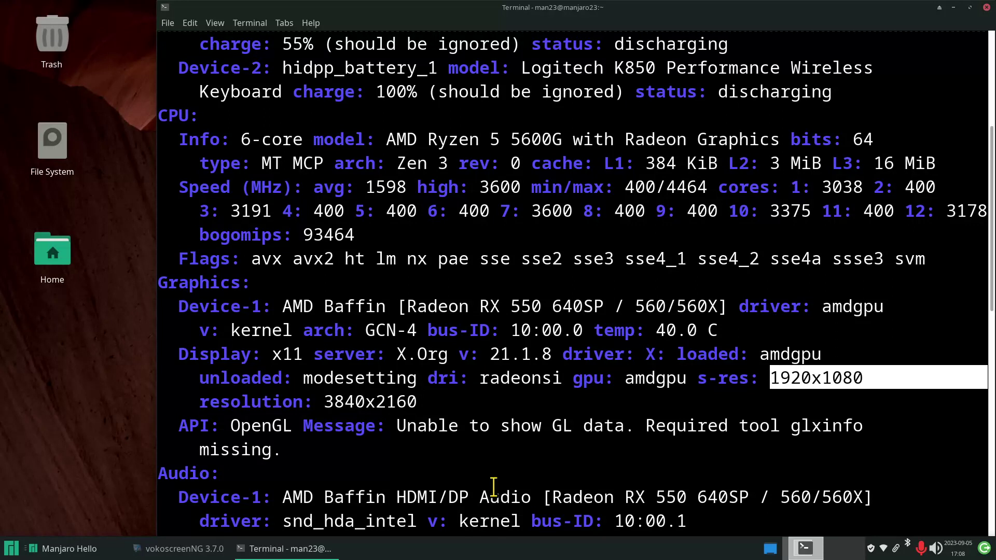
{"action": "key", "text": "alt+F4"}
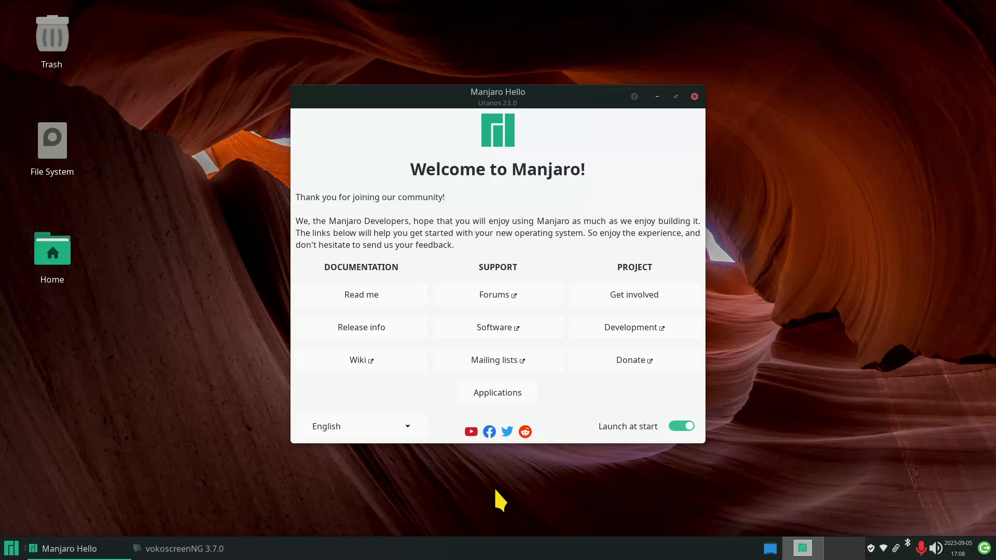
Step: Open Add/Remove Software and check the Pamac version information, closing the About dialog
{"action": "left_click", "coordinate": [872, 549]}
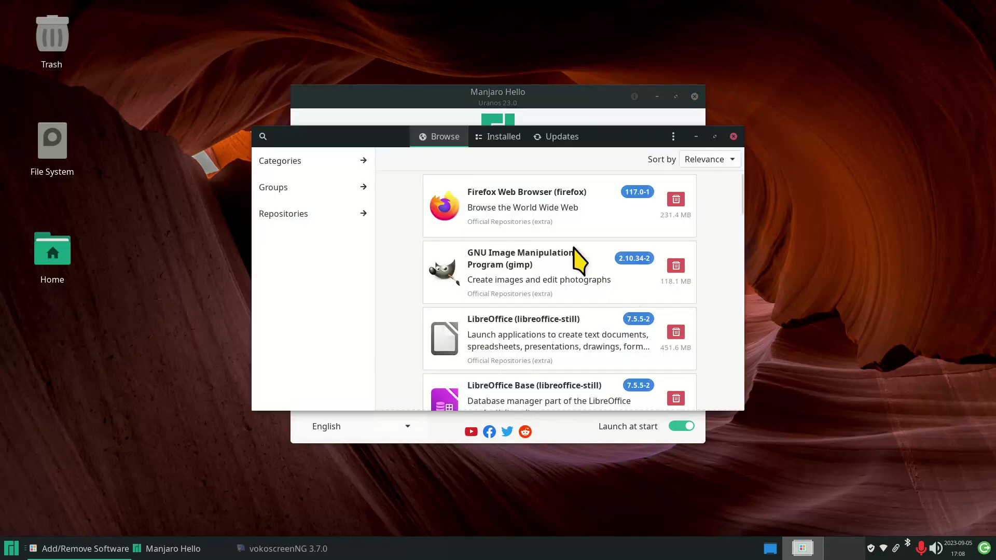
{"action": "left_click", "coordinate": [674, 136]}
{"action": "left_click", "coordinate": [675, 230]}
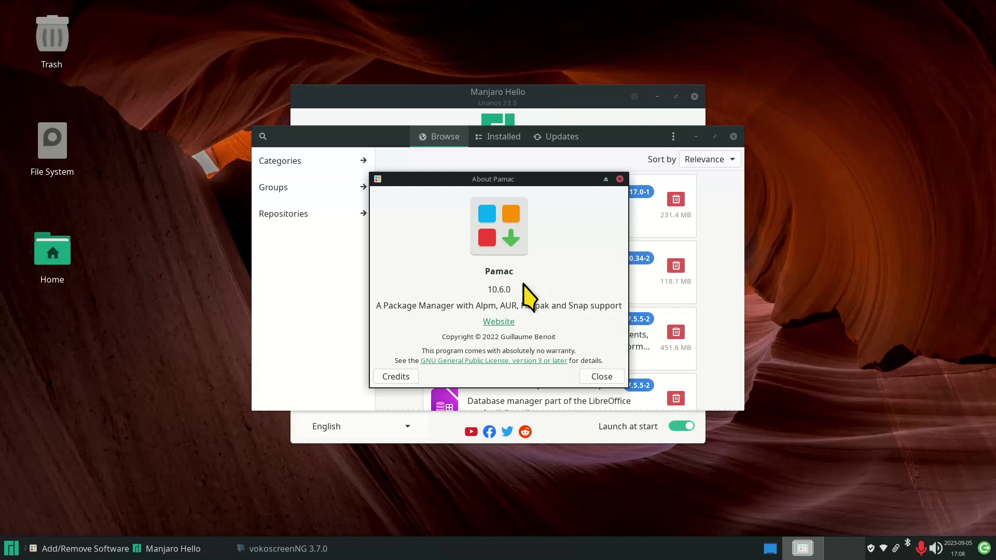
{"action": "left_click", "coordinate": [603, 378]}
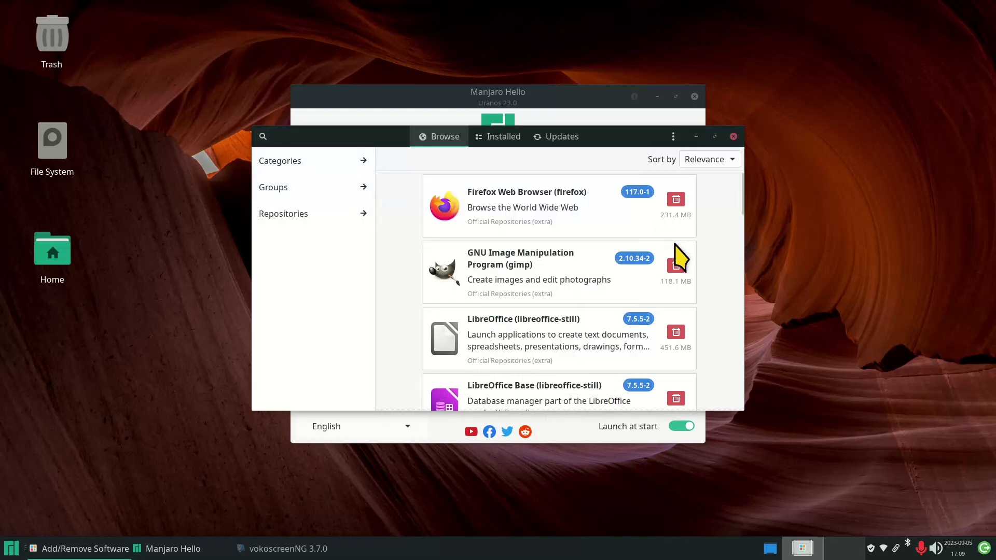
Step: Mark Blender for installation, cancel the pending operation and close the package manager
{"action": "scroll", "coordinate": [623, 293], "scroll_direction": "down", "scroll_amount": 15}
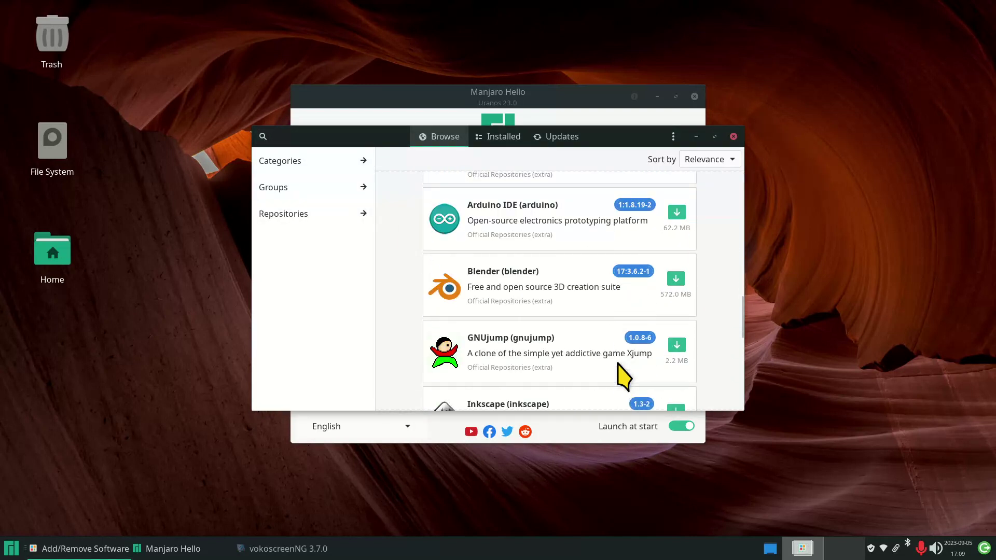
{"action": "left_click", "coordinate": [674, 280]}
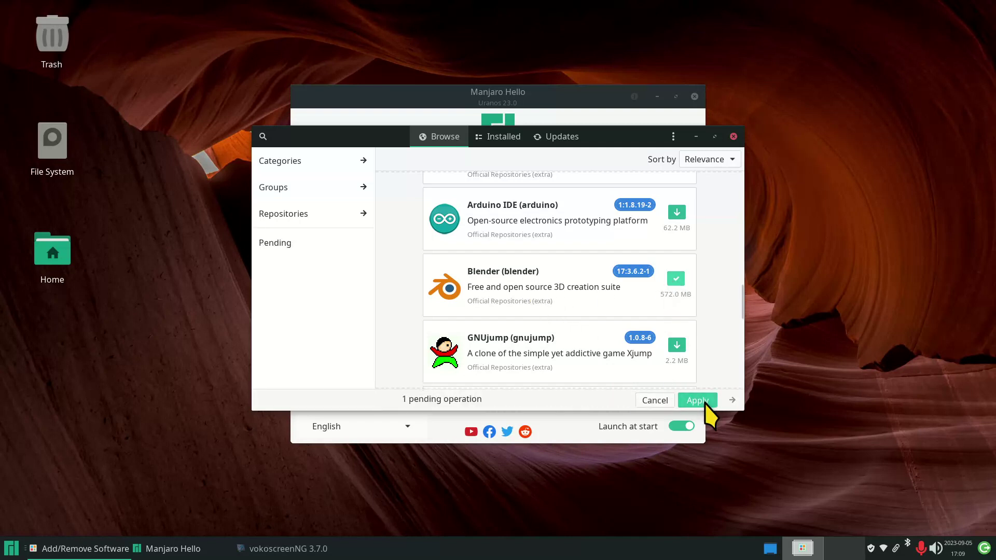
{"action": "left_click", "coordinate": [656, 402]}
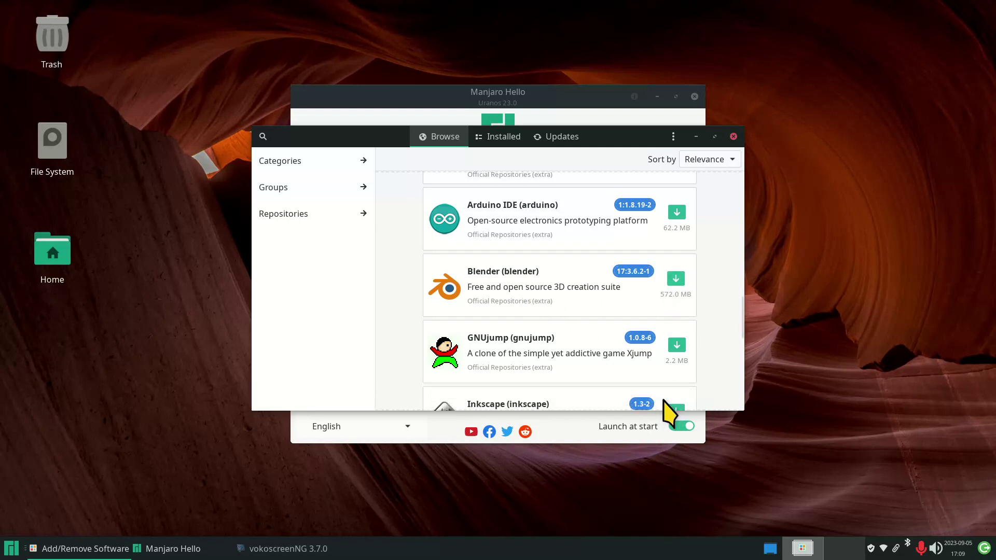
{"action": "left_click", "coordinate": [734, 136]}
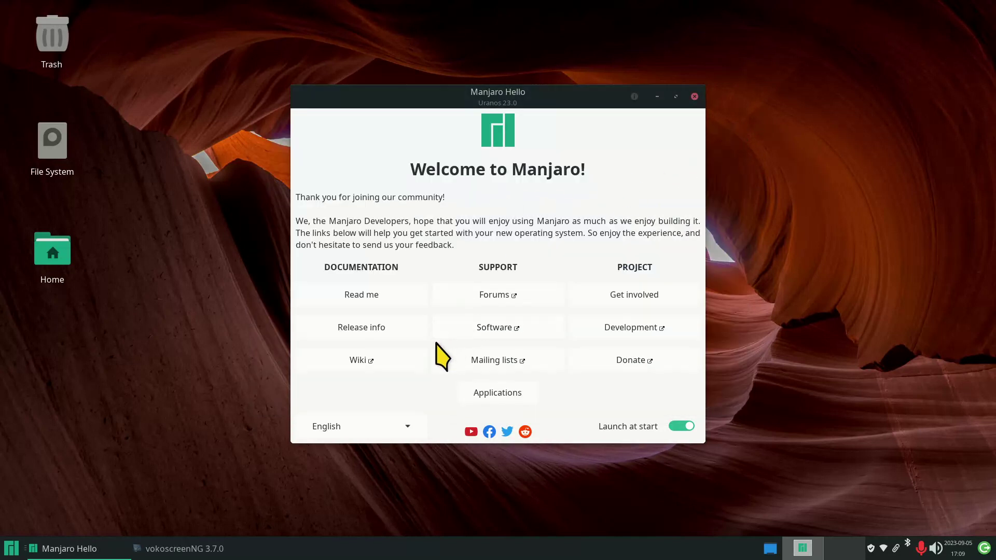
Step: Examine the Browsers category in Manjaro Hello's application list, return to the welcome page and close Manjaro Hello
{"action": "left_click", "coordinate": [489, 395]}
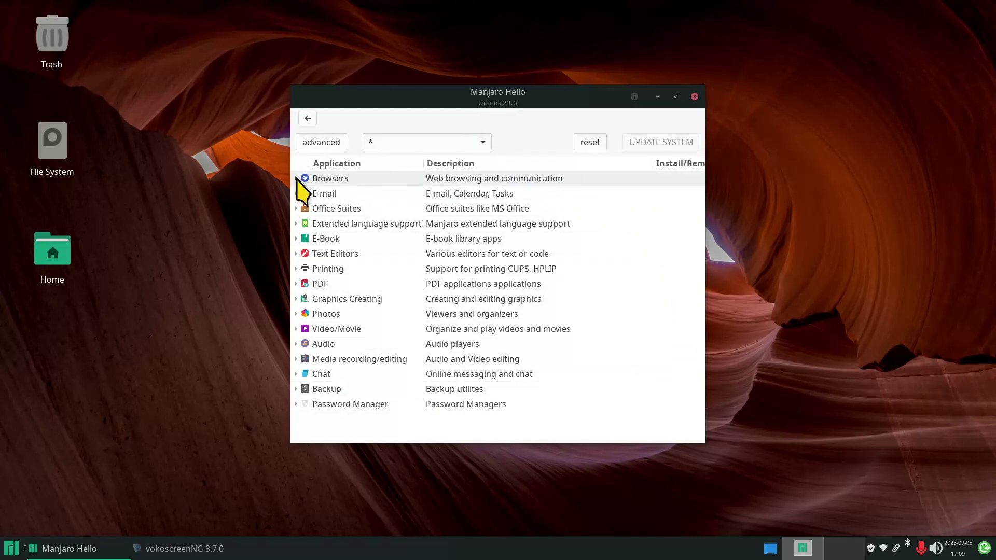
{"action": "left_click", "coordinate": [295, 179]}
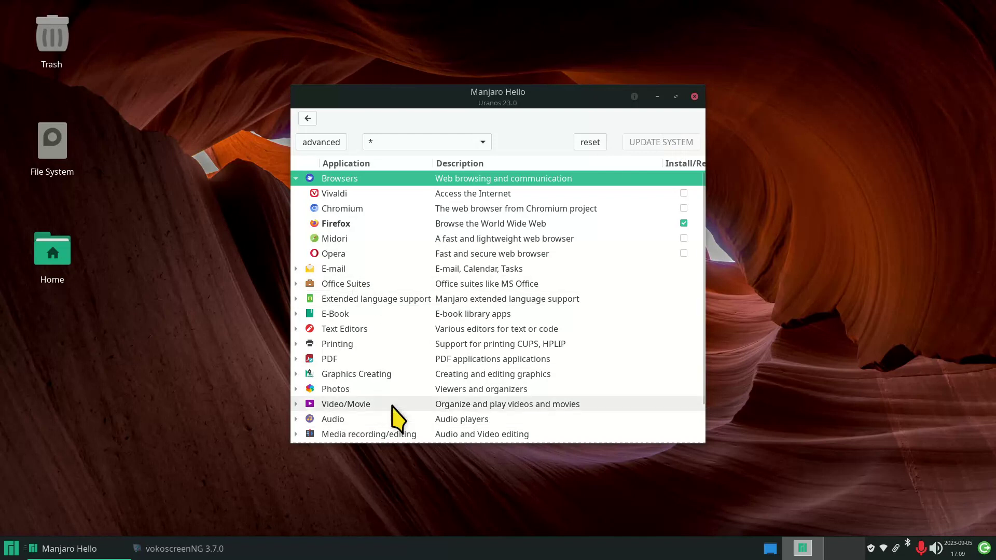
{"action": "left_click", "coordinate": [308, 118]}
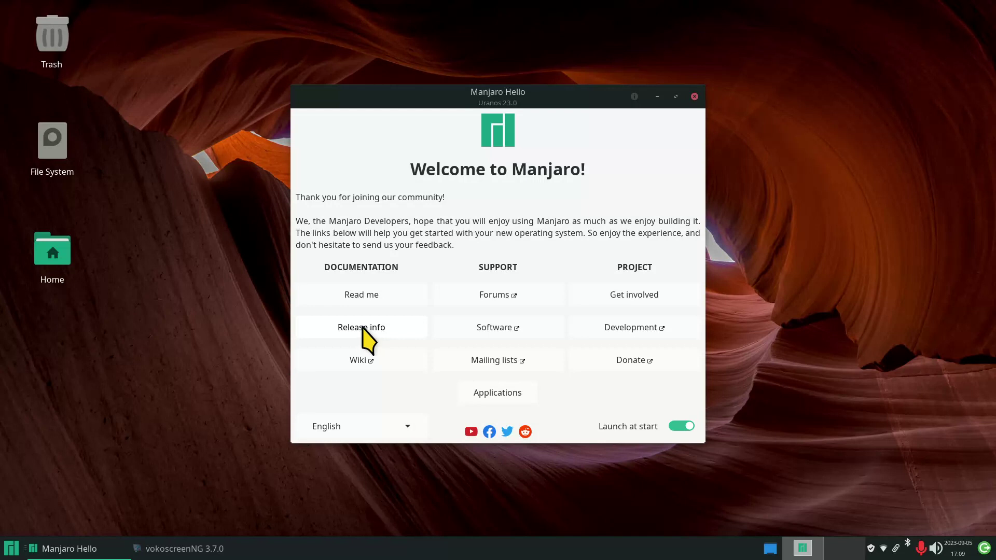
{"action": "mouse_move", "coordinate": [35, 261]}
{"action": "key", "text": "alt+F4"}
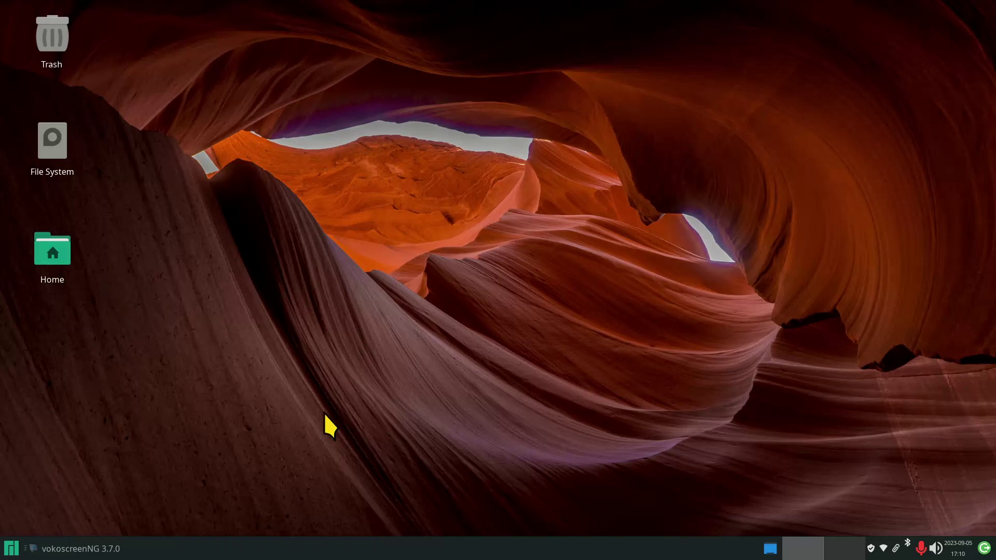
Step: Open the system settings and bring up the Kernel page of Manjaro Settings Manager
{"action": "left_click", "coordinate": [9, 553]}
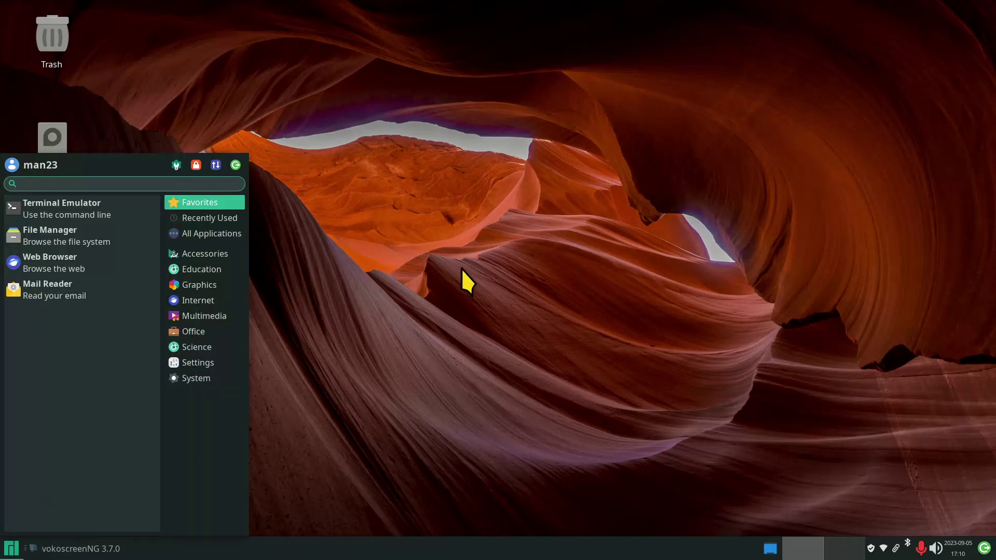
{"action": "left_click", "coordinate": [172, 164]}
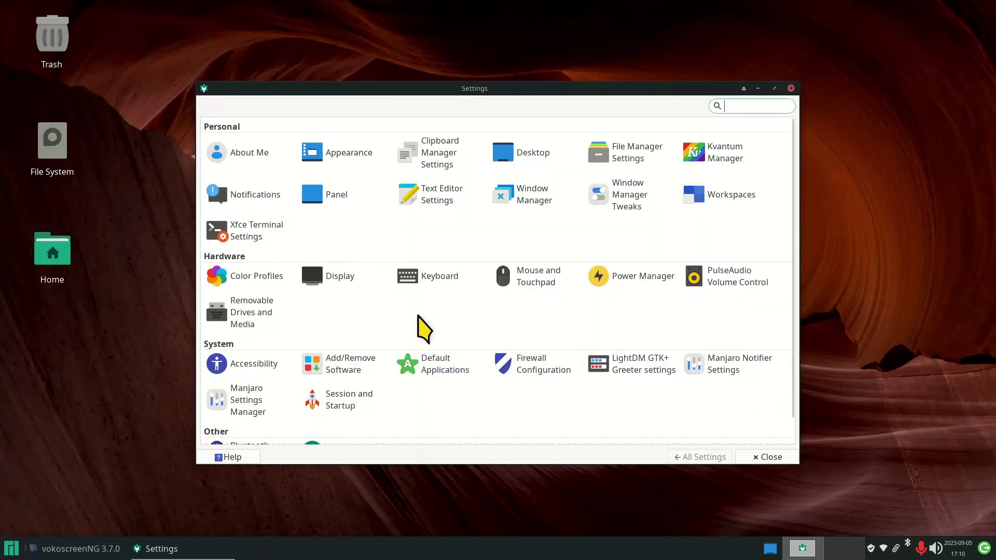
{"action": "left_click", "coordinate": [246, 402]}
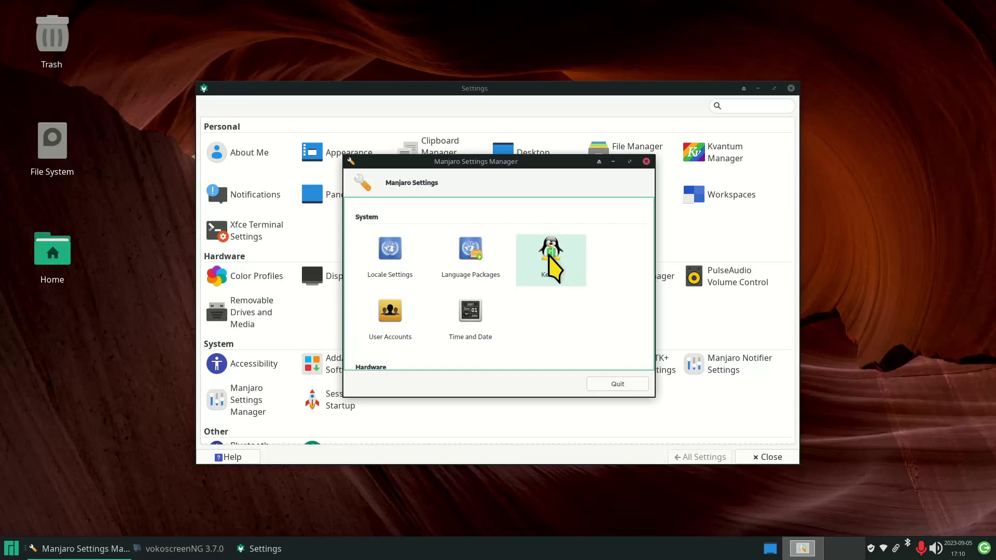
{"action": "left_click", "coordinate": [550, 254]}
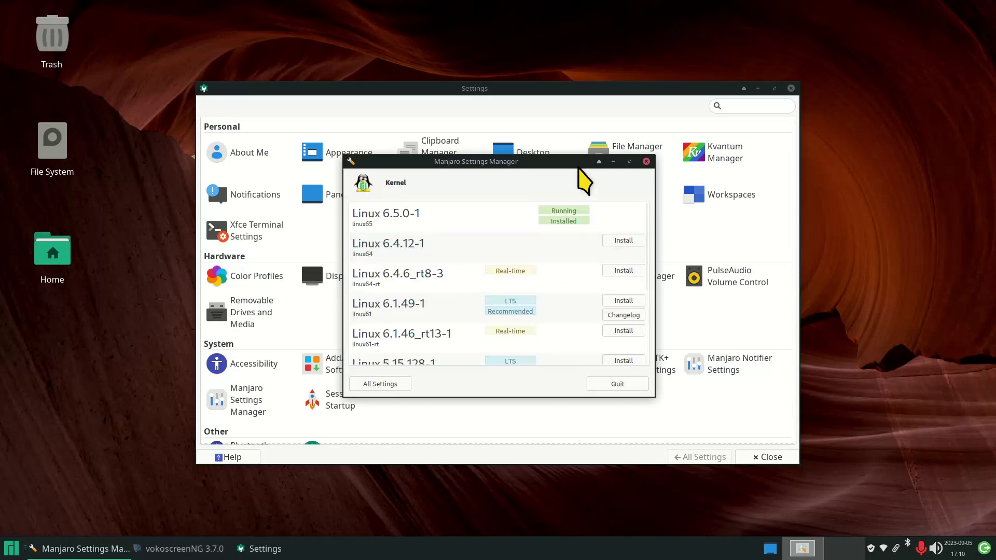
Step: Move the kernel window up and examine the full list of available Linux kernels, closing Manjaro Settings Manager
{"action": "left_click_drag", "start_coordinate": [568, 167], "coordinate": [495, 94]}
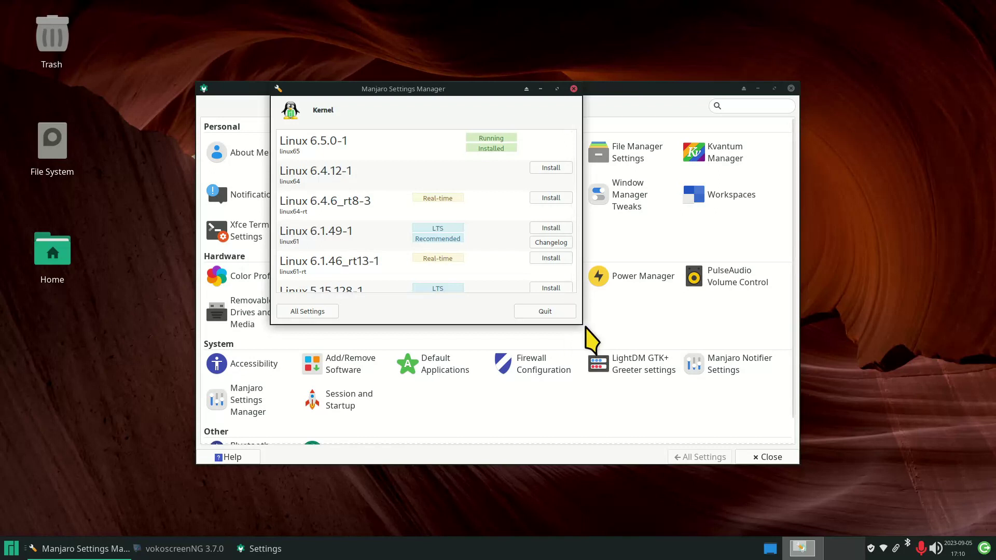
{"action": "scroll", "coordinate": [476, 271], "scroll_direction": "down", "scroll_amount": 4}
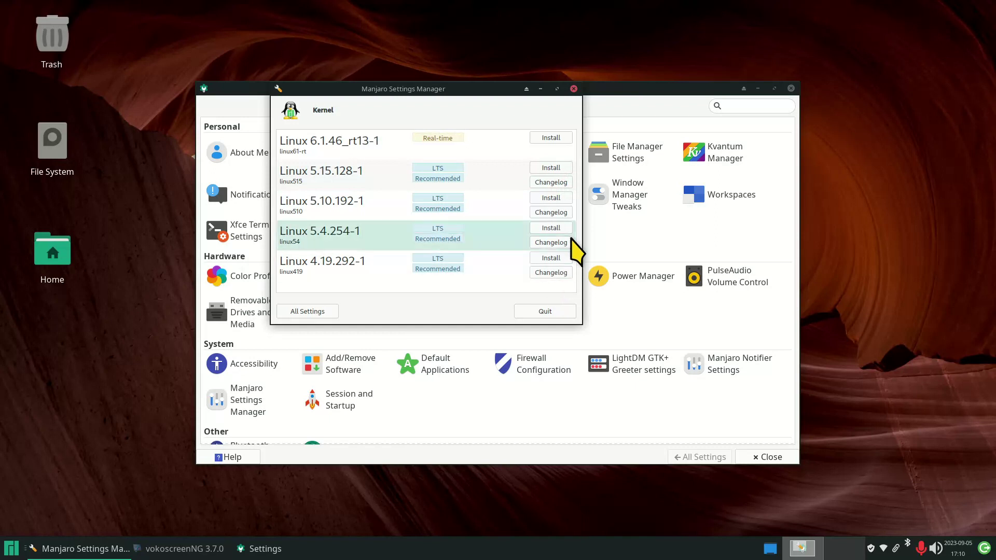
{"action": "scroll", "coordinate": [565, 251], "scroll_direction": "up", "scroll_amount": 4}
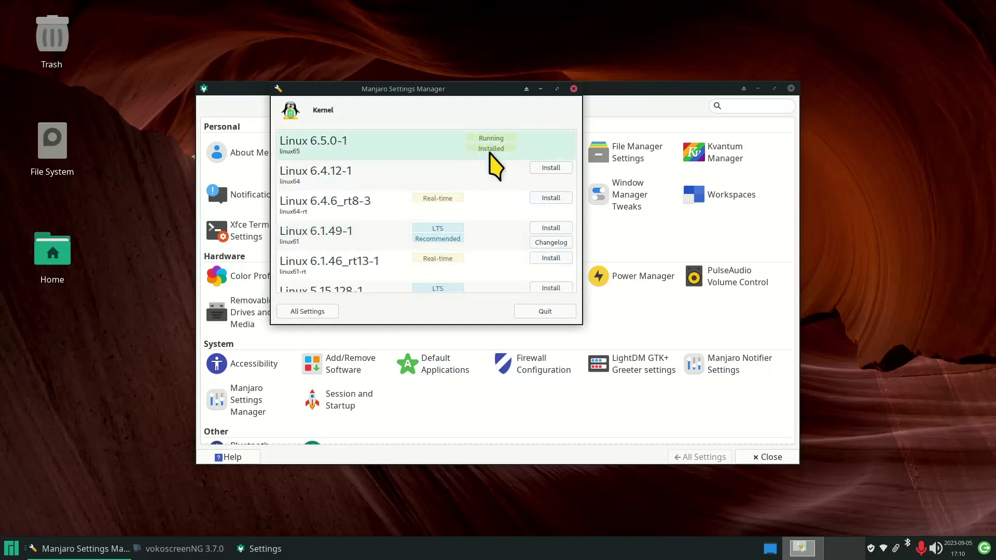
{"action": "left_click", "coordinate": [574, 88]}
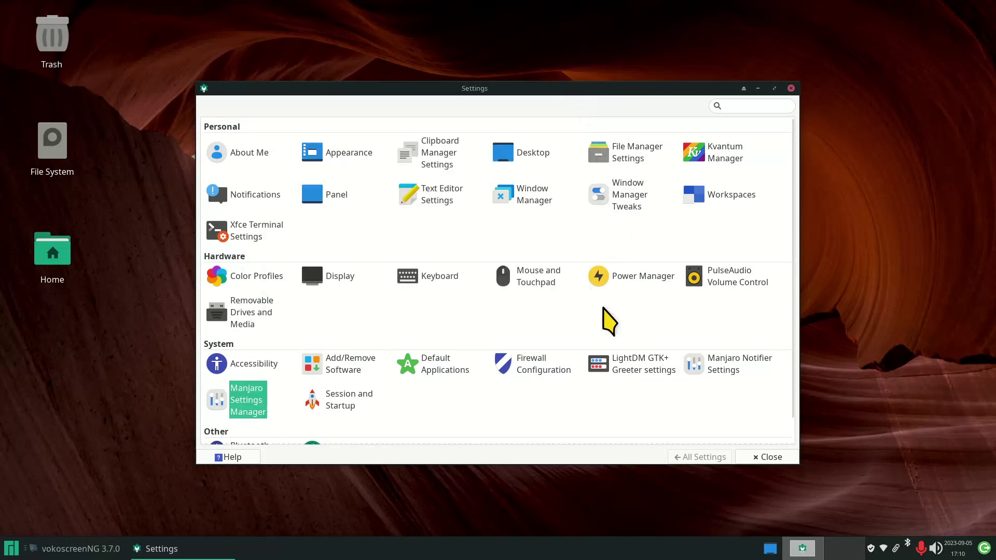
Step: Check the Display settings for resolution, scale and refresh rate, and close the settings window
{"action": "left_click", "coordinate": [328, 275]}
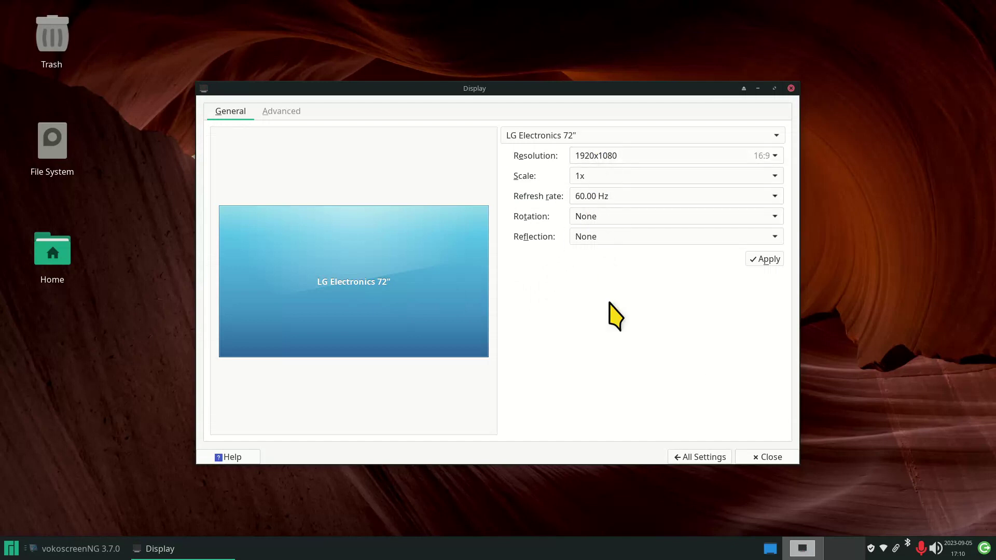
{"action": "left_click", "coordinate": [751, 458]}
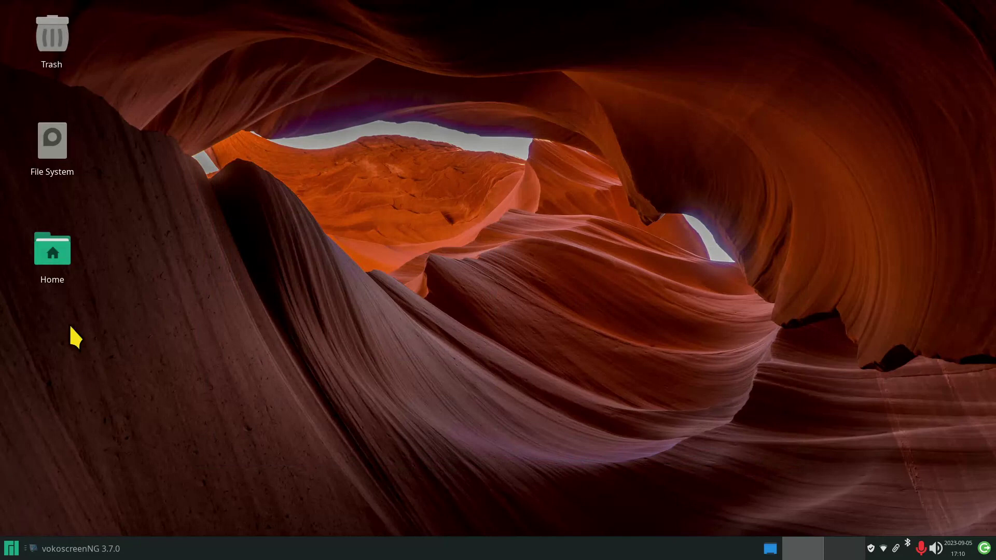
Step: Open the file manager at the home folder and check the favorite applications
{"action": "left_click", "coordinate": [11, 549]}
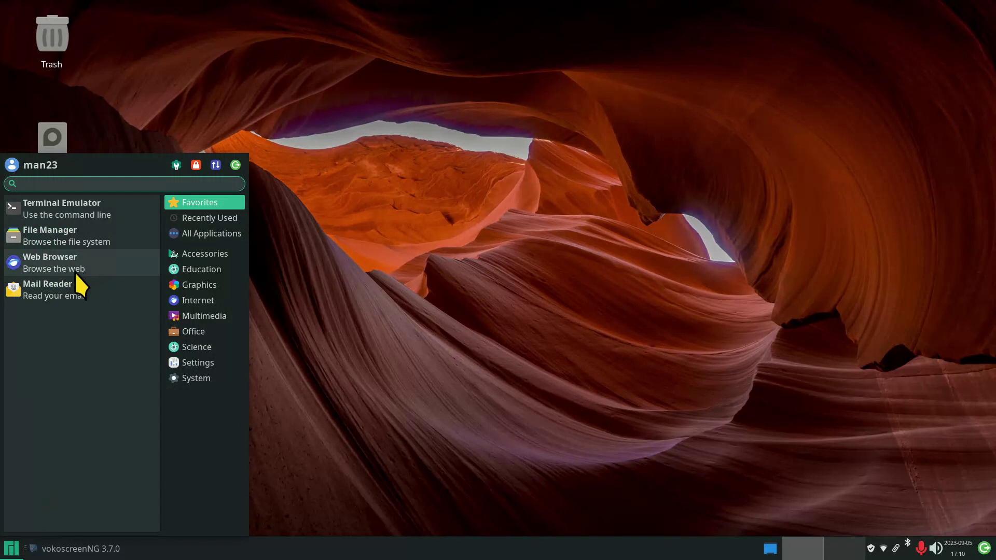
{"action": "left_click", "coordinate": [148, 229]}
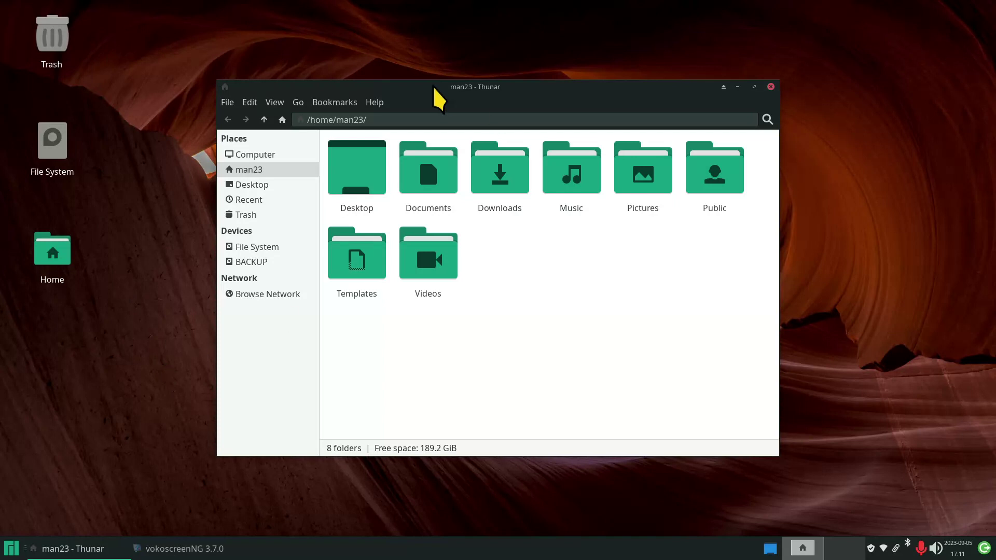
{"action": "left_click", "coordinate": [13, 547]}
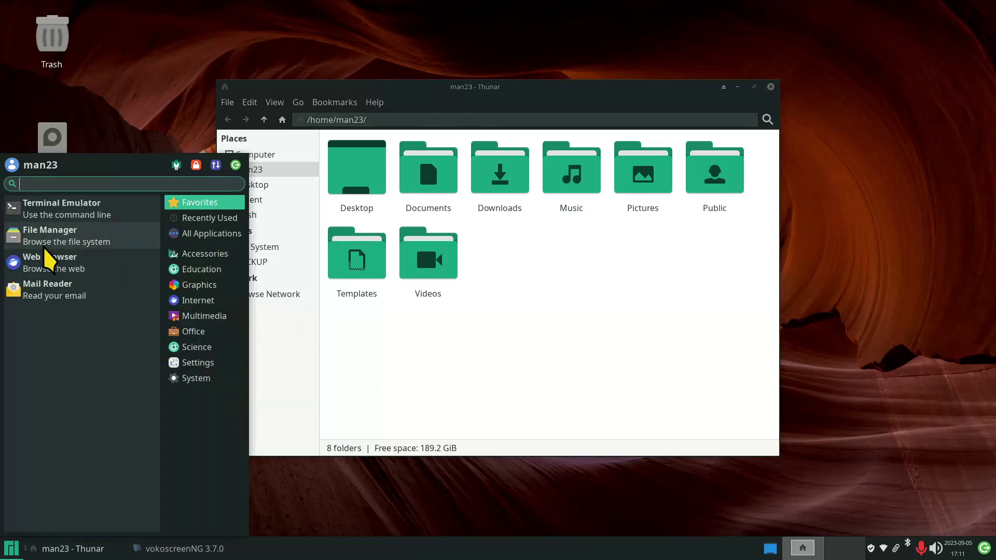
{"action": "left_click", "coordinate": [484, 298]}
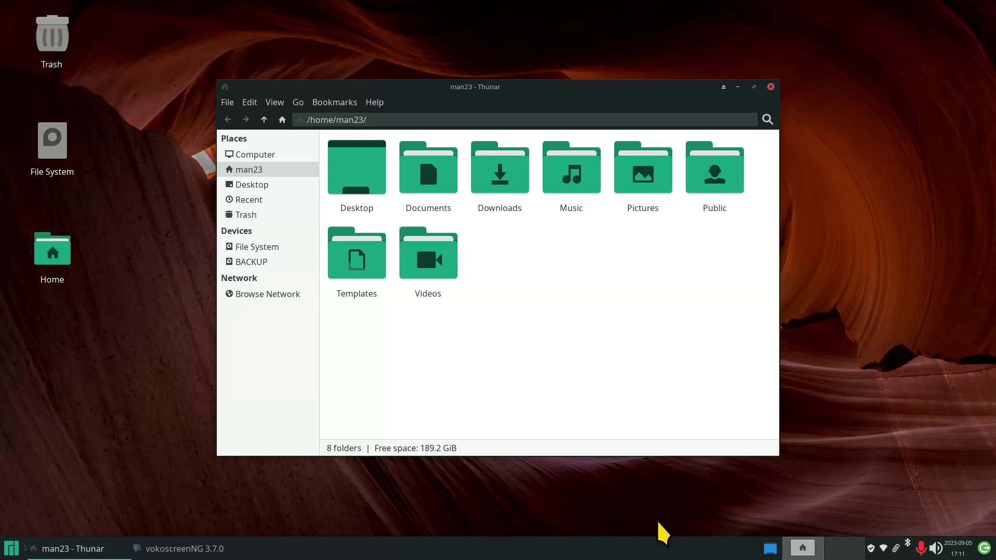
Step: Check the Thunar file manager's version in its About dialog, highlight the name and version number, and close the dialog
{"action": "left_click", "coordinate": [379, 103]}
{"action": "left_click", "coordinate": [389, 139]}
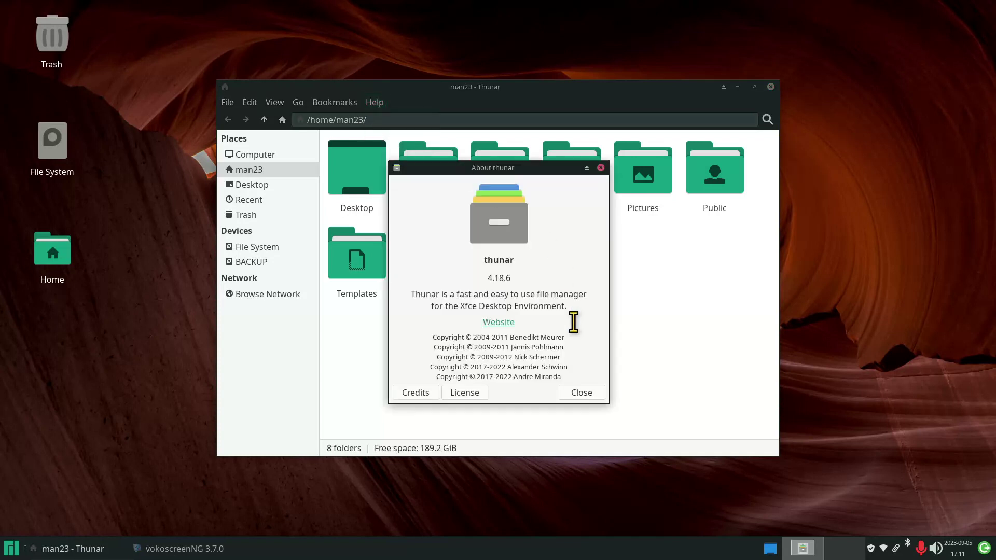
{"action": "left_click_drag", "start_coordinate": [483, 261], "coordinate": [521, 261]}
{"action": "left_click_drag", "start_coordinate": [486, 280], "coordinate": [521, 279]}
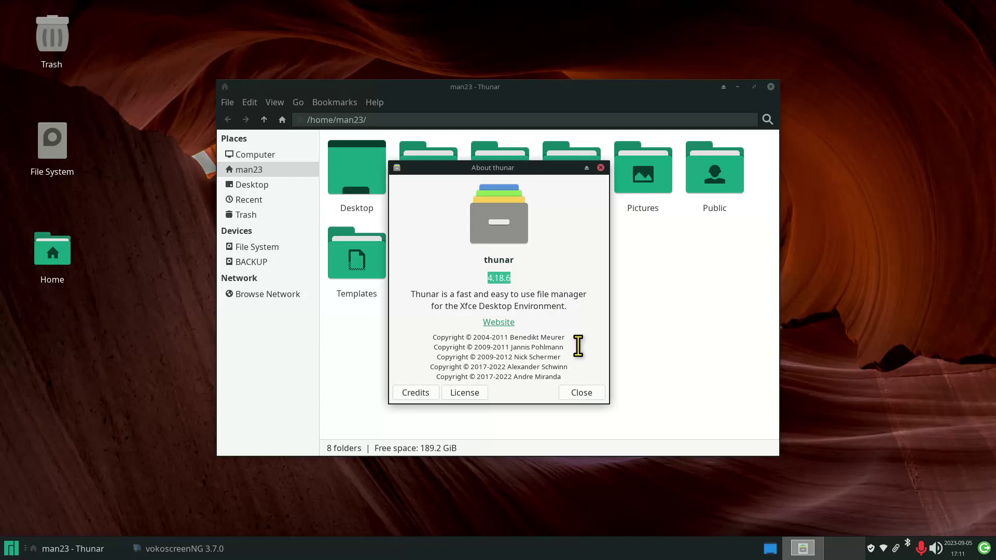
{"action": "left_click", "coordinate": [582, 395]}
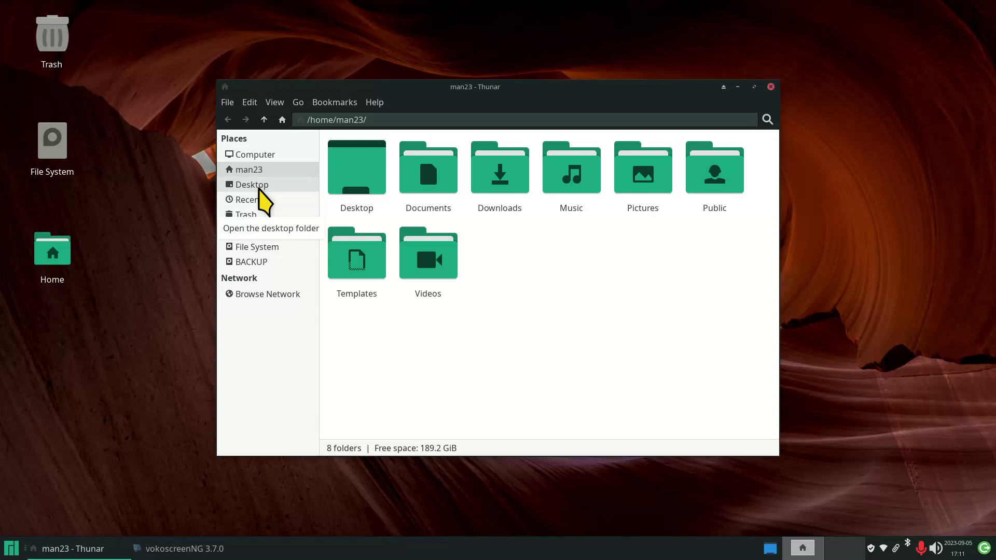
Step: Show the Desktop folder in the file manager, check the form for creating a desktop launcher, and close it without creating one
{"action": "left_click", "coordinate": [258, 187]}
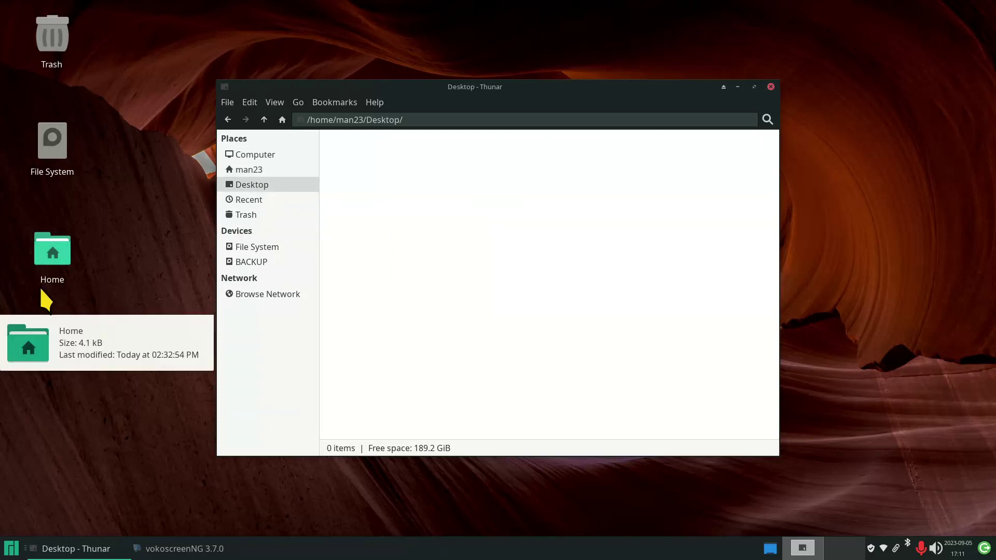
{"action": "right_click", "coordinate": [62, 381]}
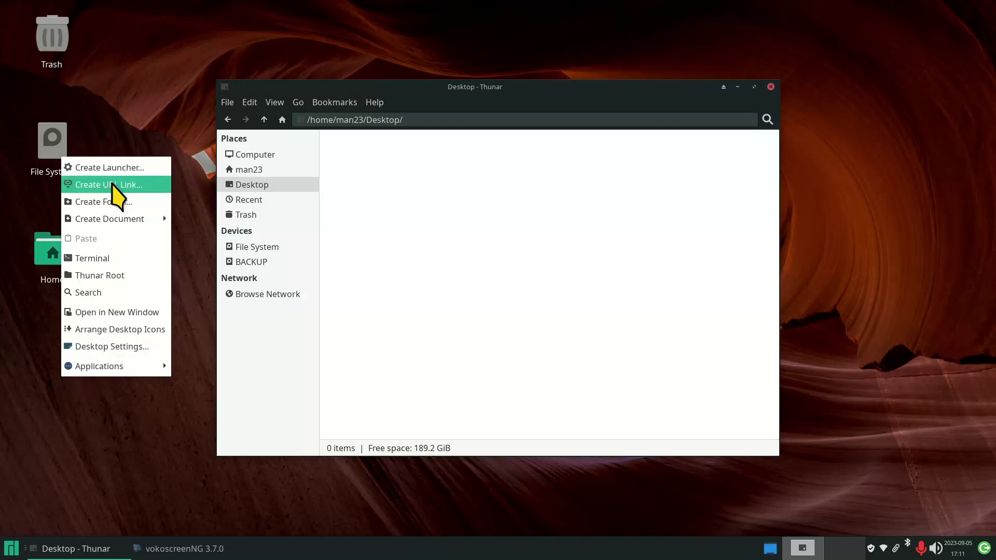
{"action": "left_click", "coordinate": [120, 167]}
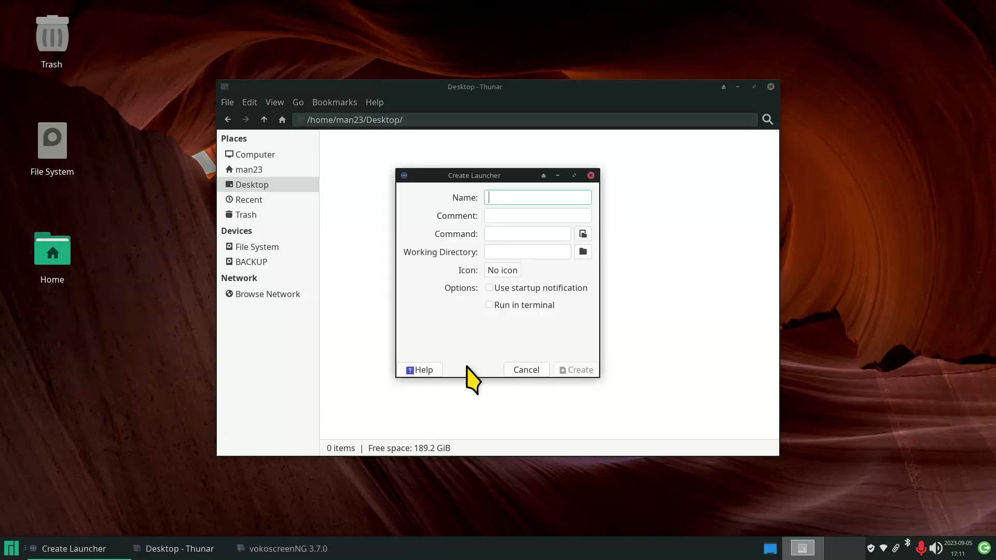
{"action": "left_click", "coordinate": [591, 176]}
Step: Create a folder named Test on the desktop and delete it
{"action": "right_click", "coordinate": [809, 210]}
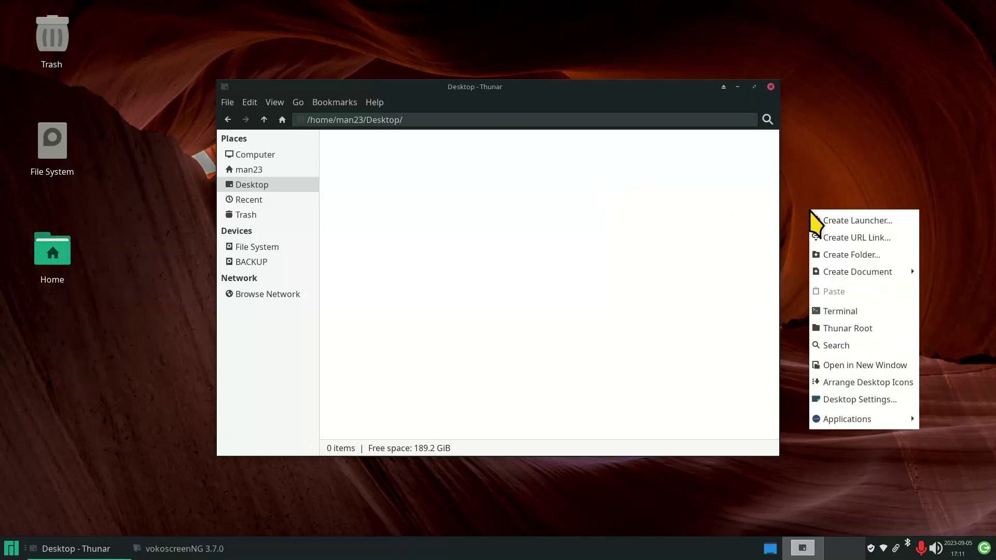
{"action": "left_click", "coordinate": [836, 259]}
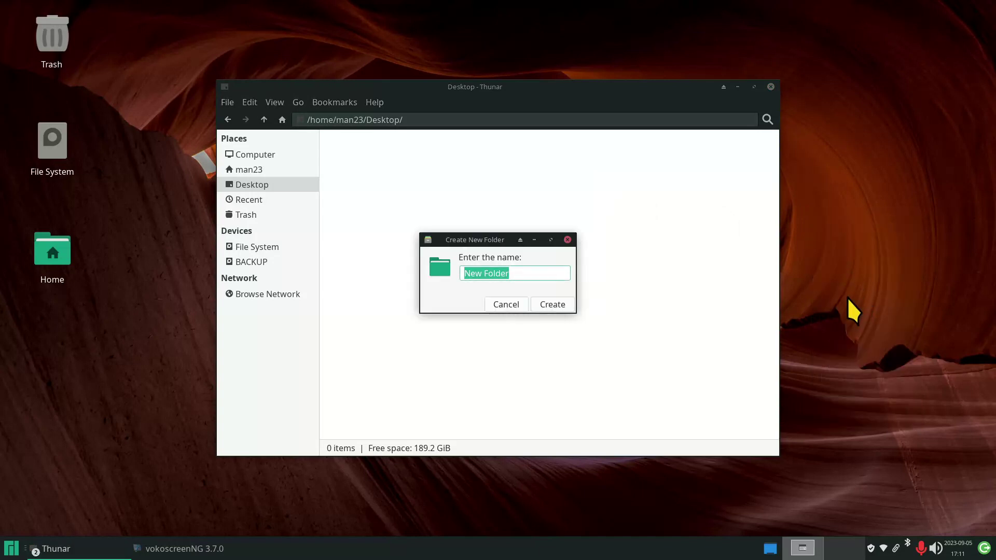
{"action": "type", "text": "Test"}
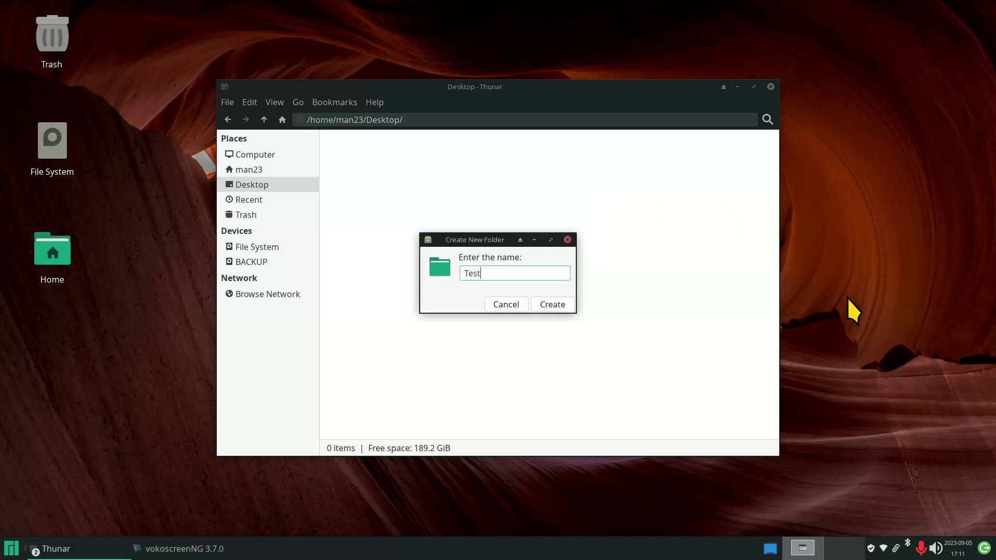
{"action": "key", "text": "Return"}
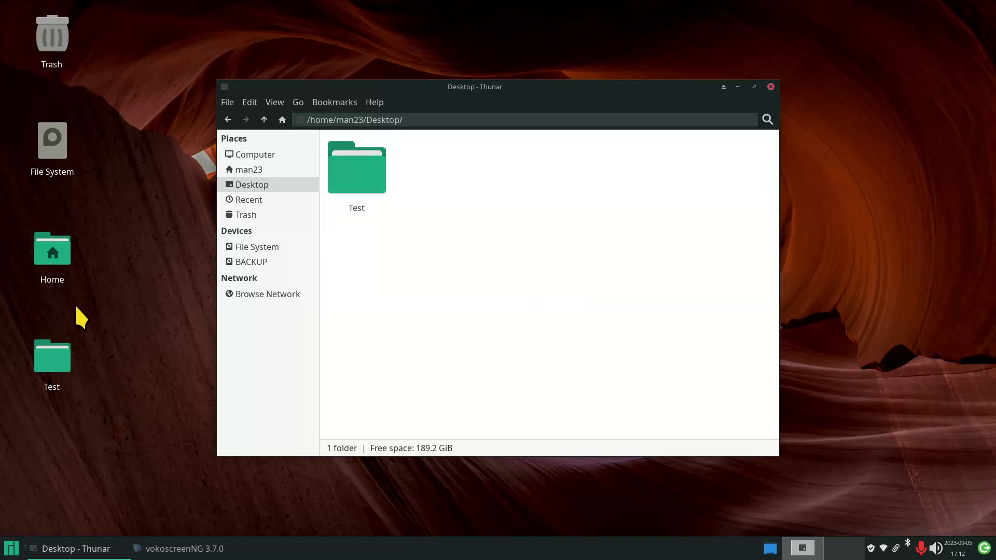
{"action": "left_click", "coordinate": [42, 393]}
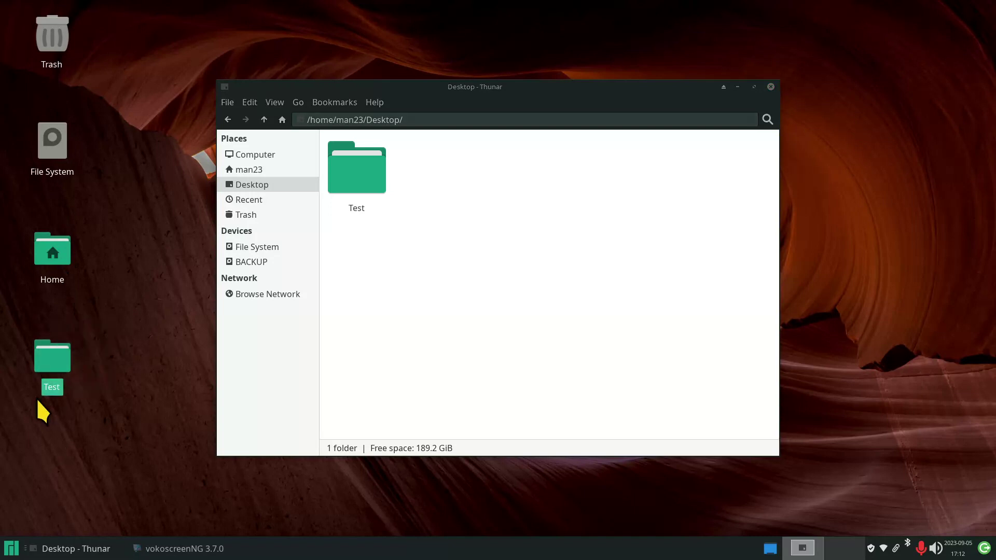
{"action": "key", "text": "Delete"}
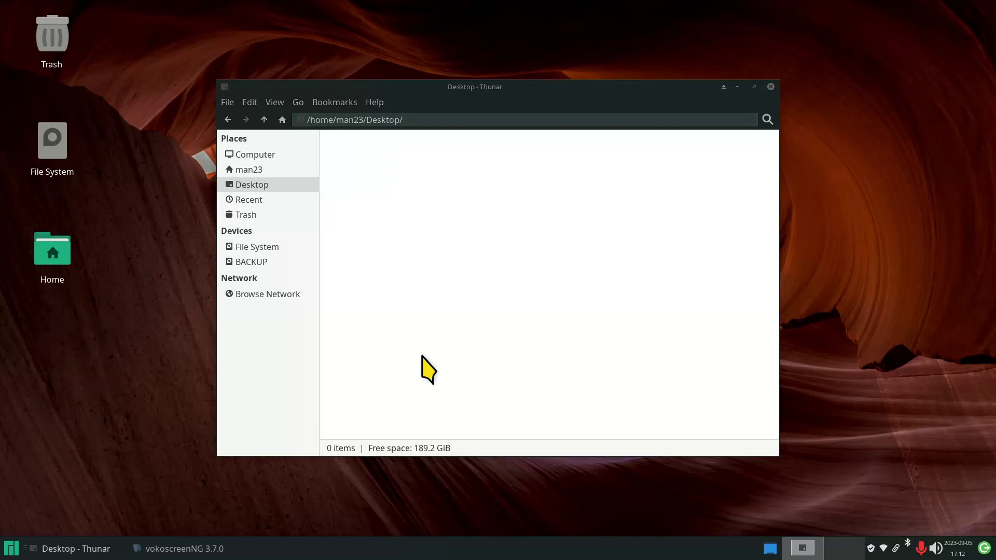
Step: Return to the home folder and switch the file manager window between maximized and restored size, leaving it maximized
{"action": "left_click", "coordinate": [242, 170]}
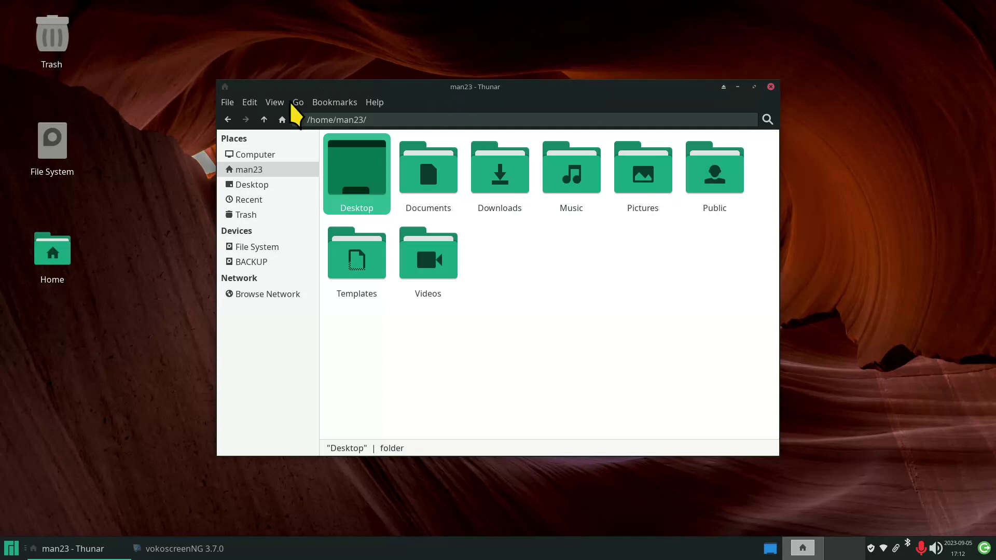
{"action": "left_click", "coordinate": [754, 86]}
{"action": "left_click", "coordinate": [979, 7]}
{"action": "double_click", "coordinate": [607, 89]}
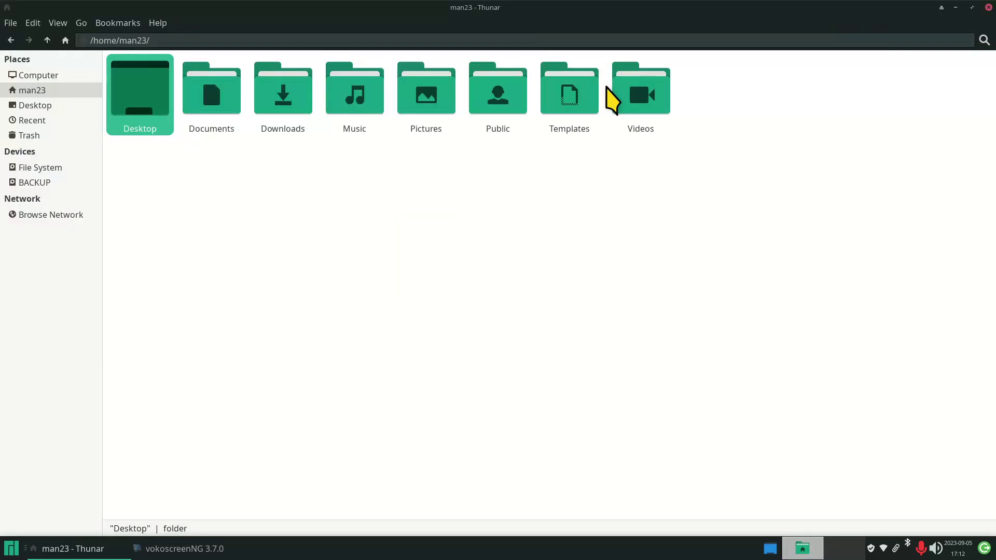
{"action": "double_click", "coordinate": [268, 7]}
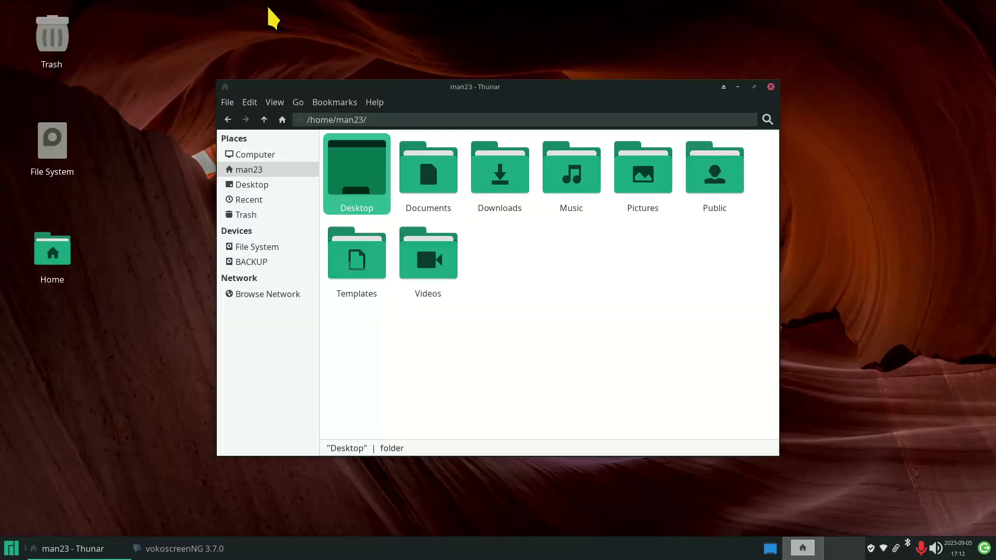
{"action": "double_click", "coordinate": [613, 87]}
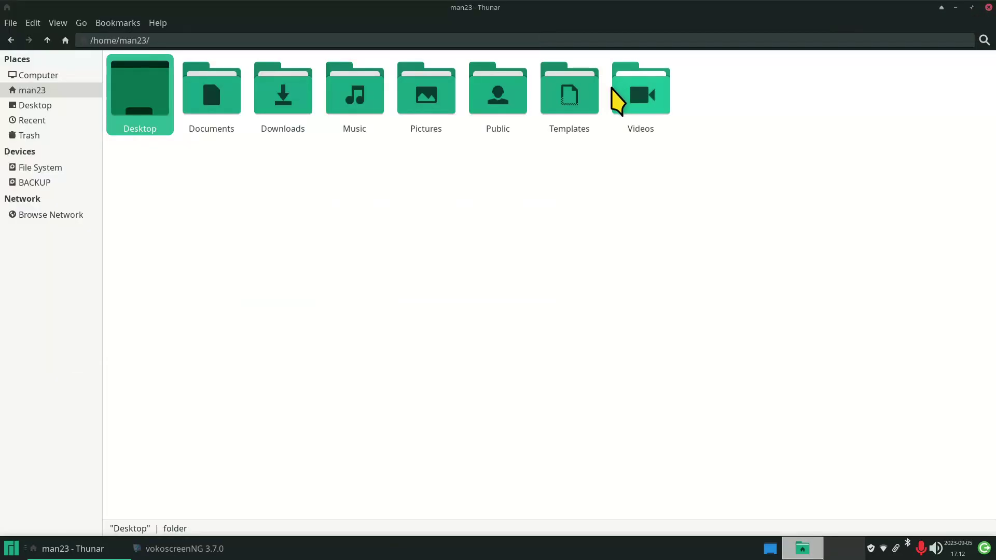
{"action": "double_click", "coordinate": [47, 4]}
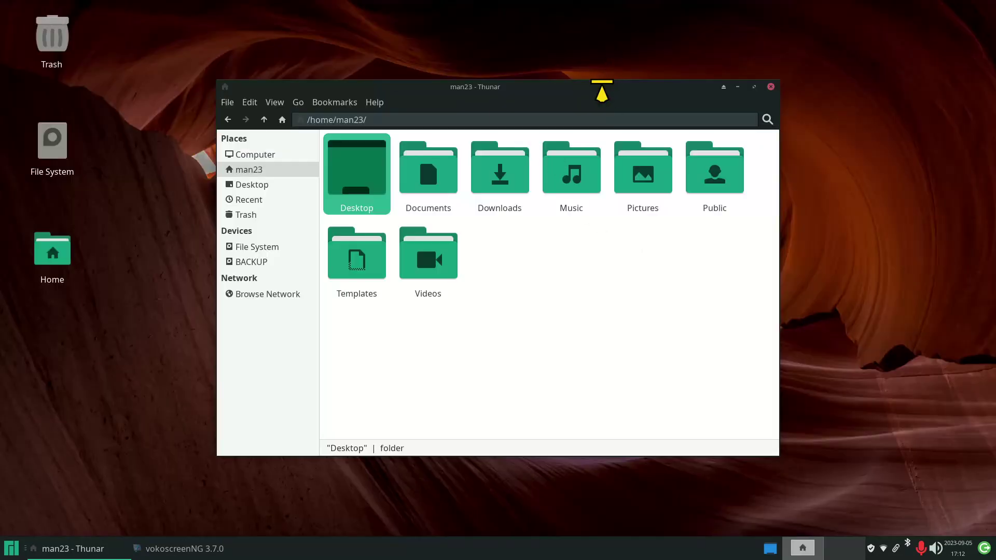
{"action": "double_click", "coordinate": [594, 87]}
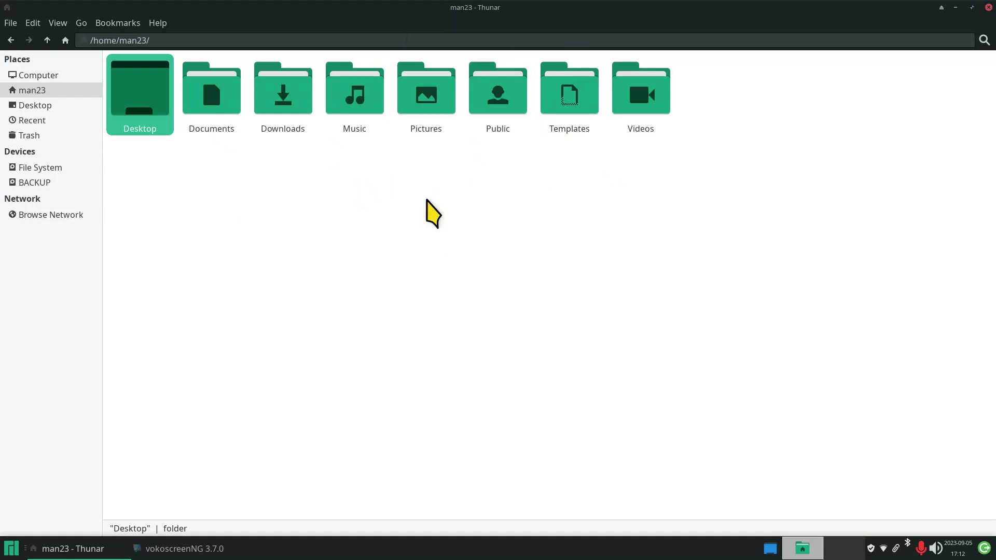
Step: Check which zoom and view options the file manager offers for the home folder, without choosing any
{"action": "right_click", "coordinate": [389, 227]}
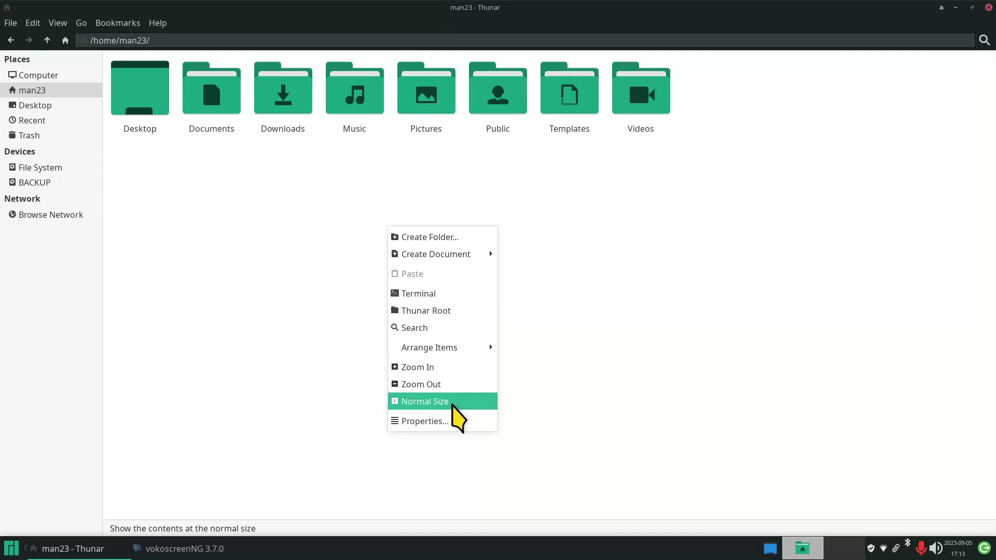
{"action": "left_click", "coordinate": [242, 289]}
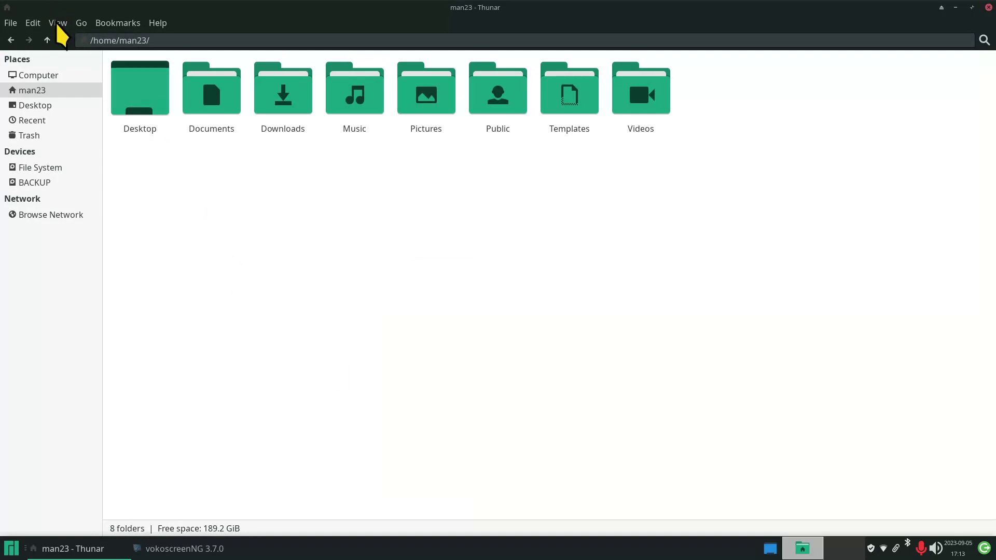
{"action": "left_click", "coordinate": [58, 23]}
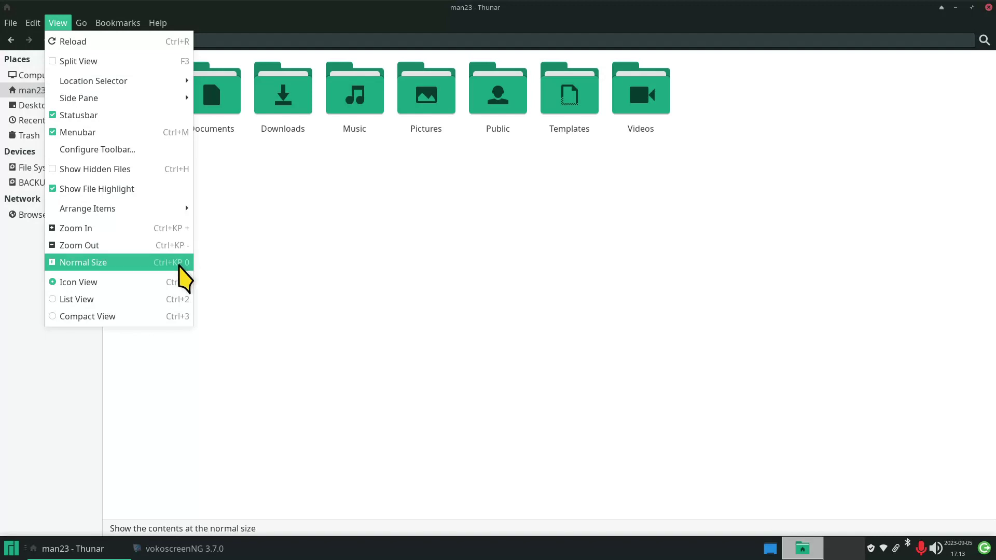
{"action": "left_click", "coordinate": [422, 278]}
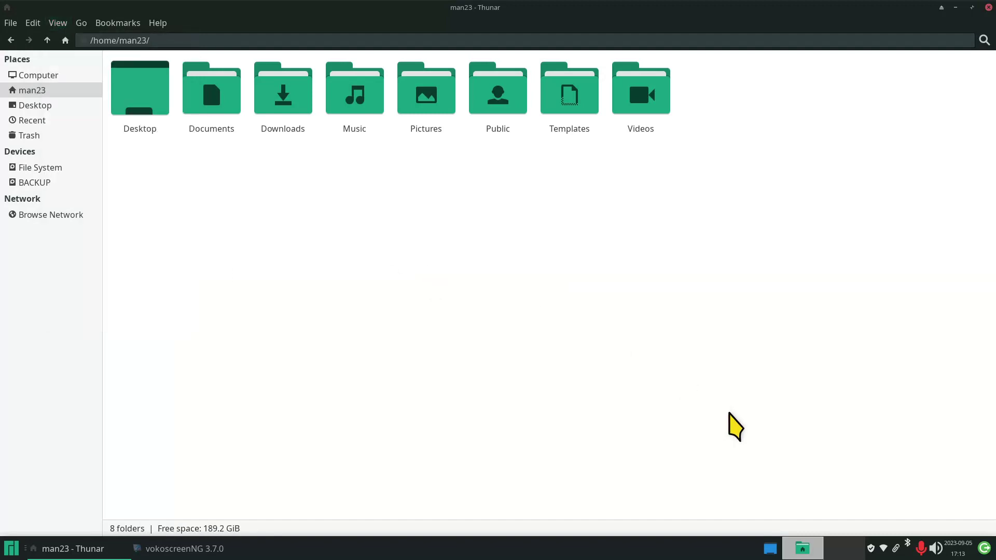
Step: Enlarge the home folder's icons until the Desktop icon fills the height of the file area
{"action": "key", "text": "ctrl+plus"}
{"action": "key", "text": "ctrl+plus"}
{"action": "key", "text": "ctrl+plus"}
{"action": "key", "text": "ctrl+plus"}
{"action": "key", "text": "ctrl+plus"}
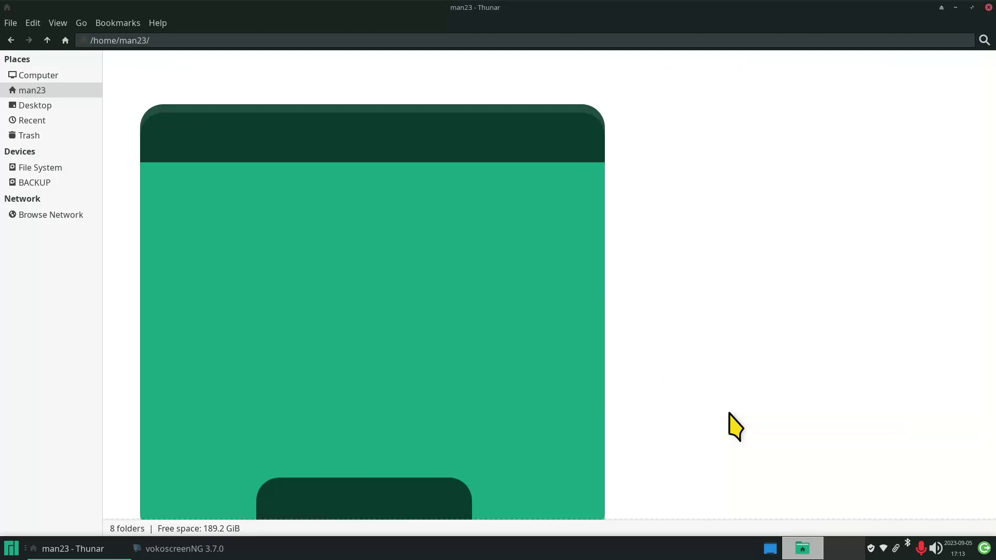
Step: Shrink the home folder's icons to the smallest size and recheck the zoom options without choosing one
{"action": "key", "text": "ctrl+minus"}
{"action": "key", "text": "ctrl+minus"}
{"action": "key", "text": "ctrl+minus"}
{"action": "key", "text": "ctrl+minus"}
{"action": "key", "text": "ctrl+minus"}
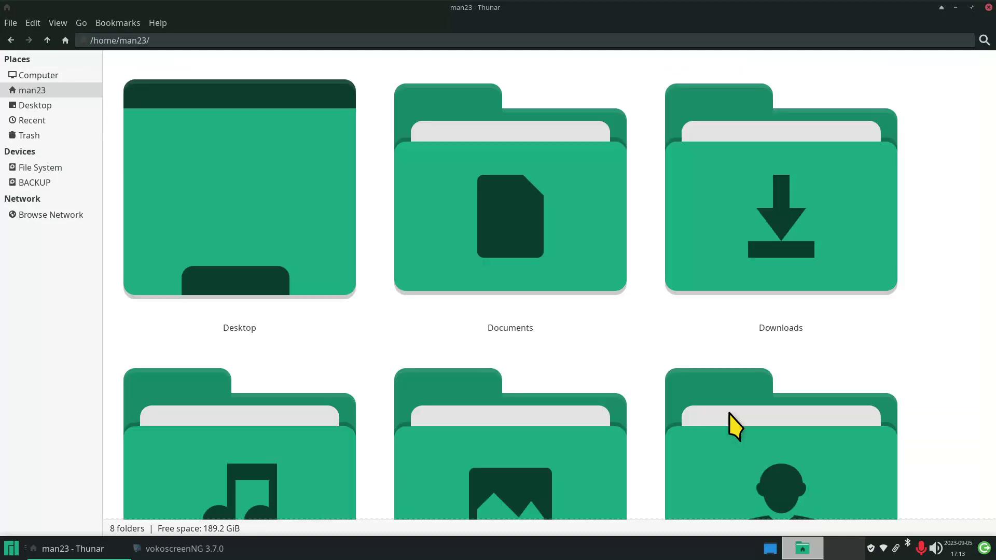
{"action": "key", "text": "ctrl+minus"}
{"action": "key", "text": "ctrl+minus"}
{"action": "key", "text": "ctrl+minus"}
{"action": "key", "text": "ctrl+minus"}
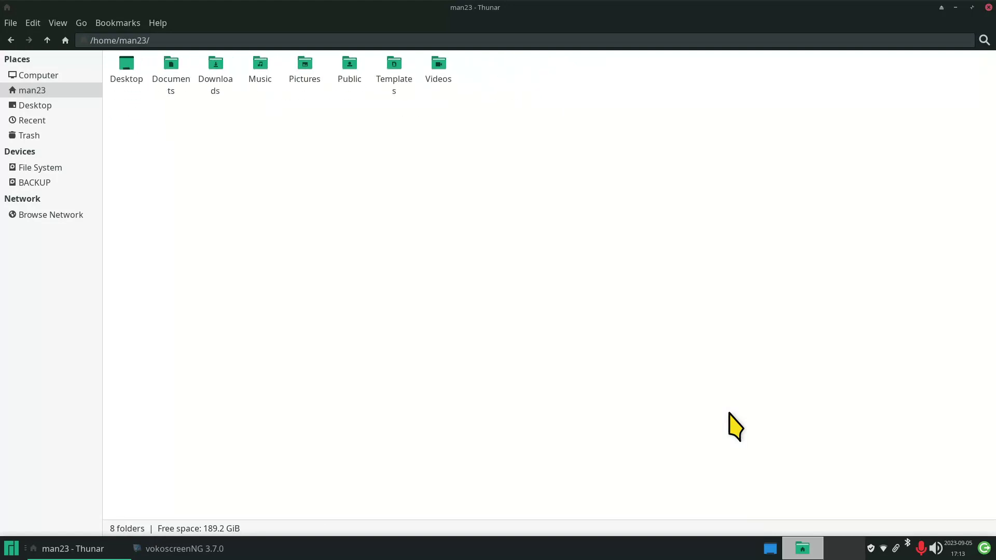
{"action": "key", "text": "ctrl+minus"}
{"action": "key", "text": "ctrl+minus"}
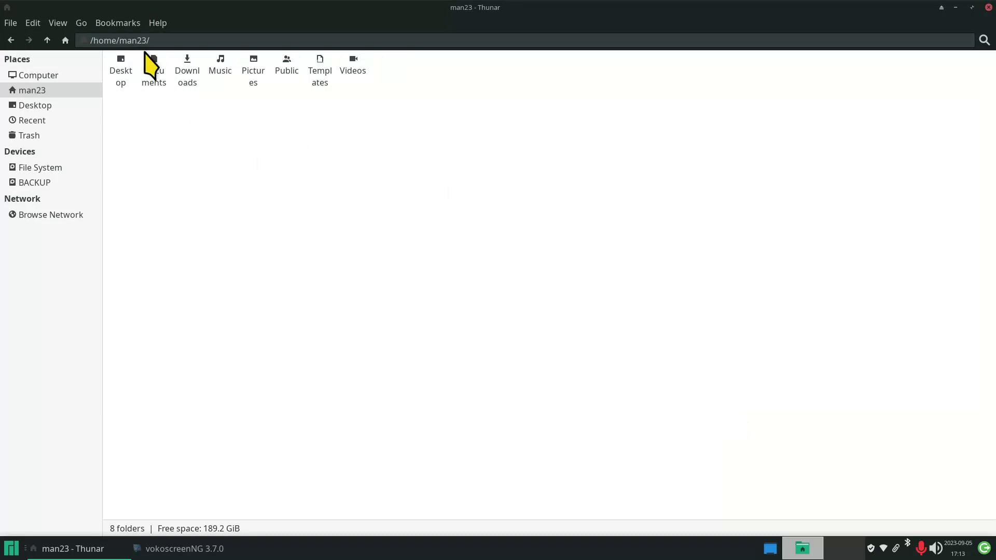
{"action": "left_click", "coordinate": [57, 23]}
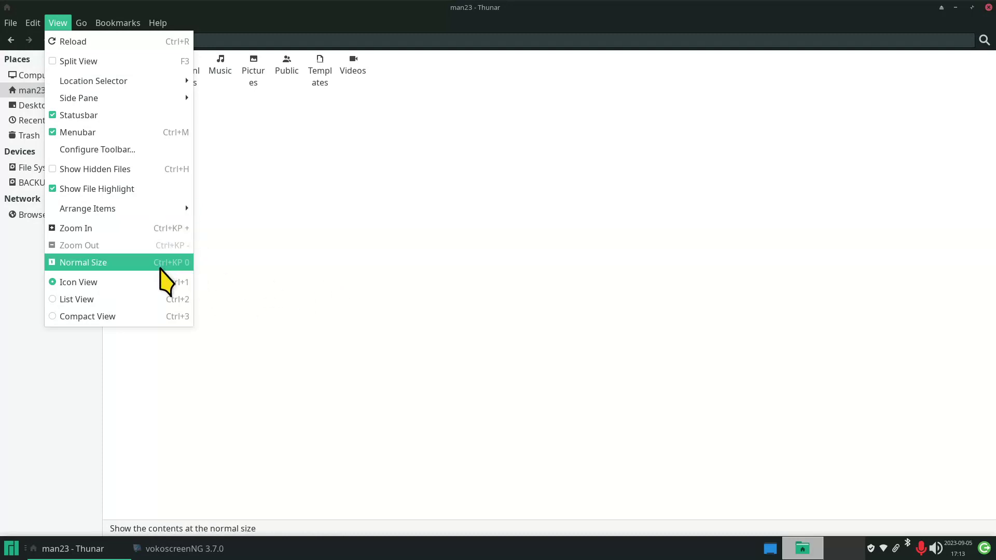
{"action": "left_click", "coordinate": [376, 280]}
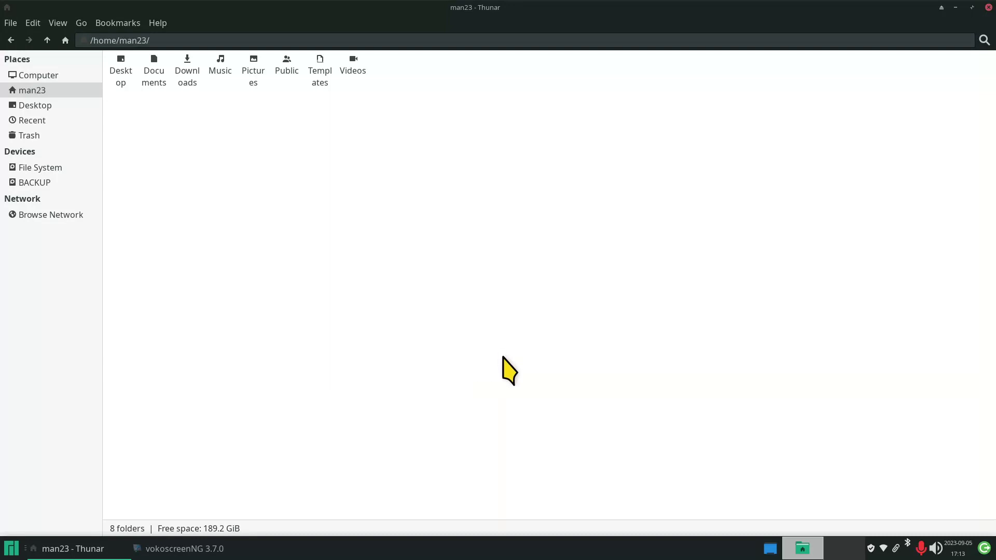
Step: Zoom the home folder's icons in and out repeatedly, ending at a larger size with six folders per row
{"action": "scroll", "coordinate": [502, 353], "scroll_direction": "up", "scroll_amount": 8}
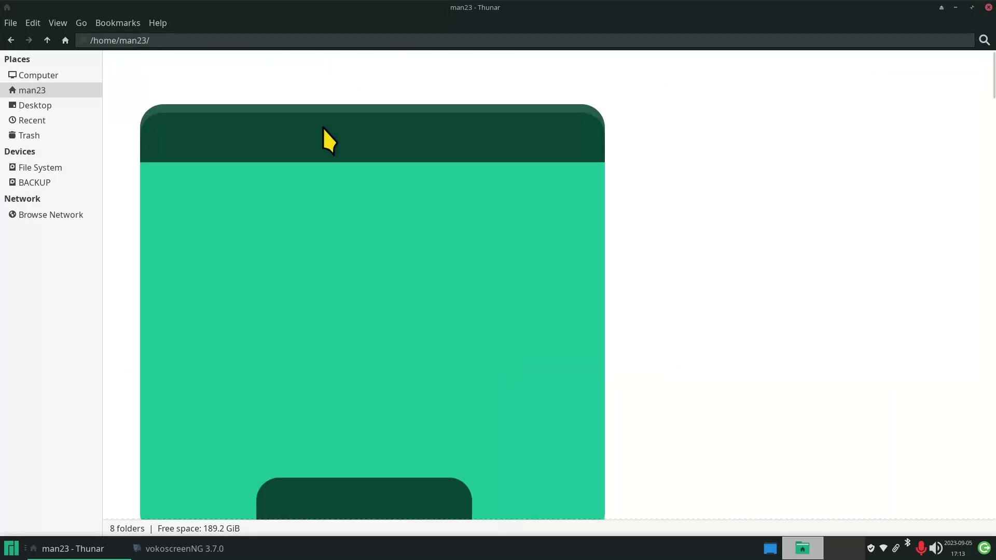
{"action": "scroll", "coordinate": [351, 135], "scroll_direction": "down", "scroll_amount": 6}
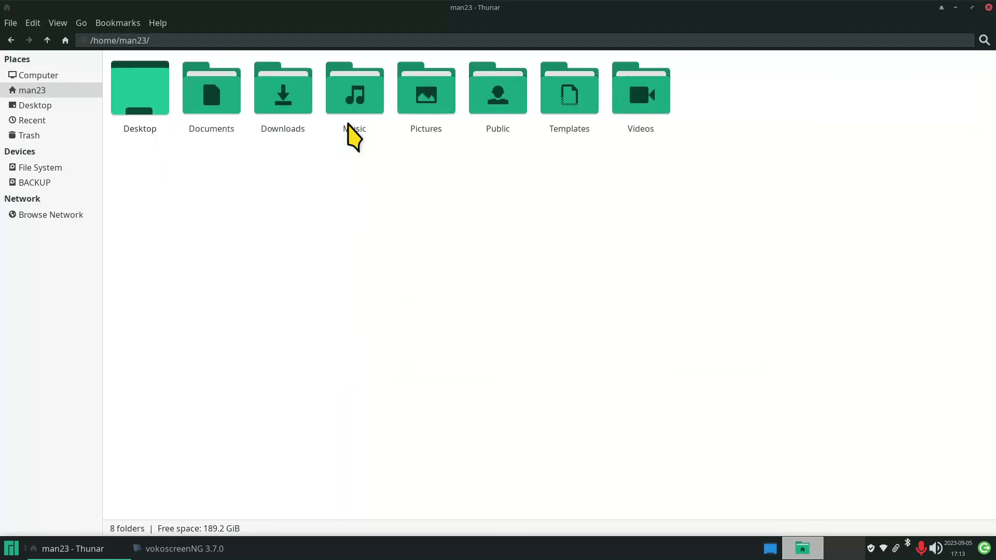
{"action": "scroll", "coordinate": [422, 292], "scroll_direction": "up", "scroll_amount": 7}
{"action": "scroll", "coordinate": [421, 292], "scroll_direction": "down", "scroll_amount": 5}
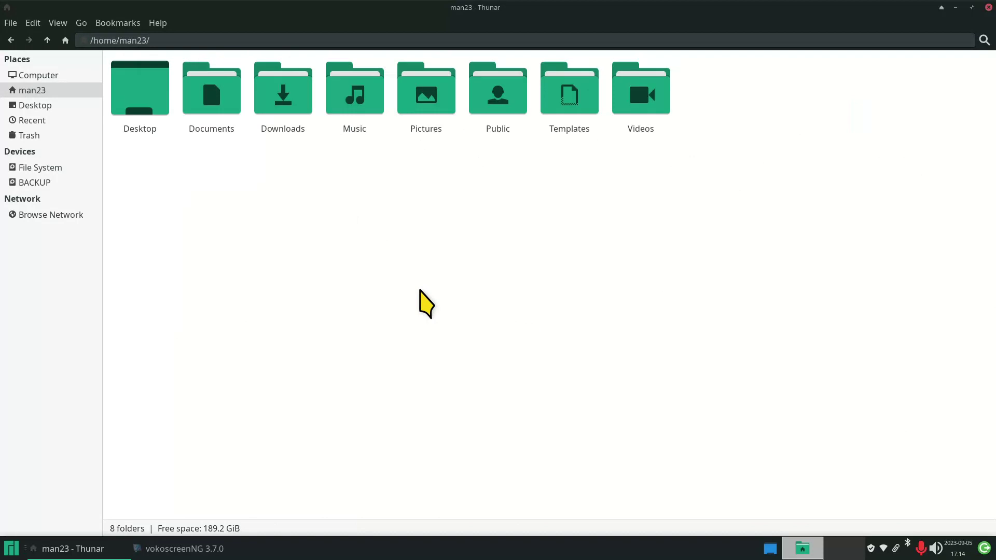
{"action": "scroll", "coordinate": [421, 292], "scroll_direction": "up", "scroll_amount": 2}
{"action": "scroll", "coordinate": [422, 292], "scroll_direction": "down", "scroll_amount": 2}
{"action": "scroll", "coordinate": [421, 292], "scroll_direction": "up", "scroll_amount": 2}
{"action": "scroll", "coordinate": [422, 292], "scroll_direction": "down", "scroll_amount": 1}
{"action": "scroll", "coordinate": [422, 292], "scroll_direction": "up", "scroll_amount": 2}
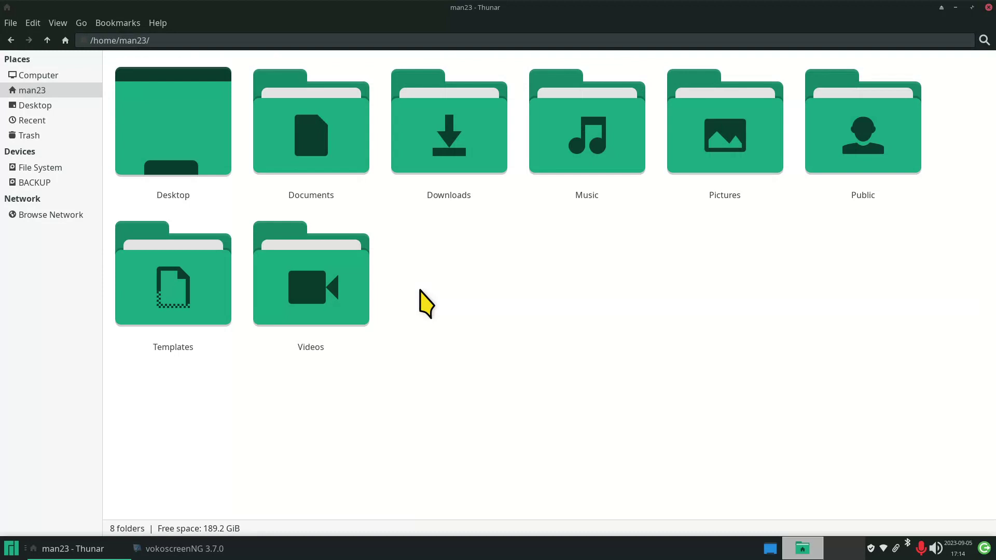
Step: Open the Pictures folder and zoom its image thumbnails down to the smallest size and back to six per row
{"action": "double_click", "coordinate": [715, 140]}
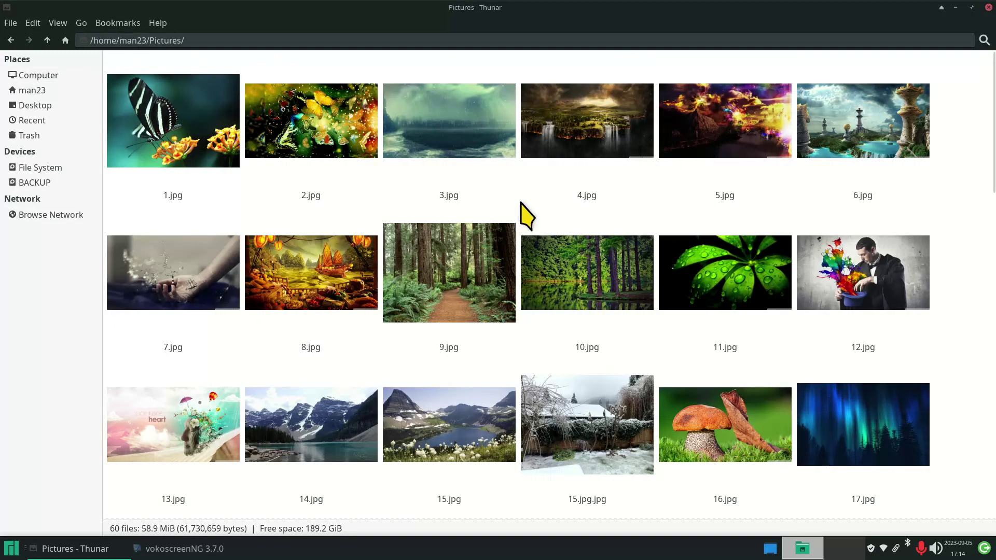
{"action": "scroll", "coordinate": [522, 218], "scroll_direction": "down", "scroll_amount": 5}
{"action": "scroll", "coordinate": [527, 215], "scroll_direction": "down", "scroll_amount": 1}
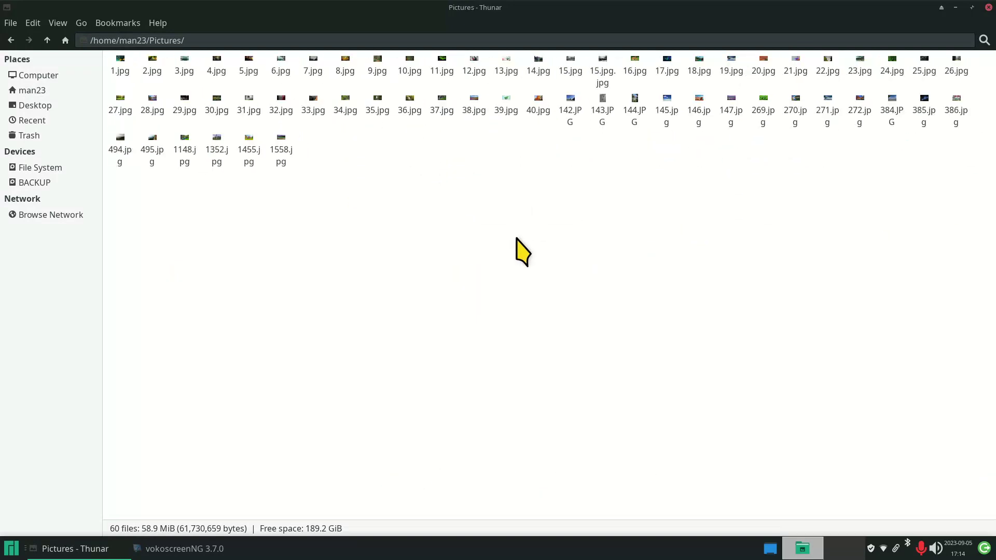
{"action": "scroll", "coordinate": [499, 321], "scroll_direction": "up", "scroll_amount": 5}
{"action": "scroll", "coordinate": [494, 306], "scroll_direction": "up", "scroll_amount": 1}
{"action": "scroll", "coordinate": [494, 306], "scroll_direction": "down", "scroll_amount": 5}
{"action": "scroll", "coordinate": [494, 306], "scroll_direction": "up", "scroll_amount": 3}
{"action": "scroll", "coordinate": [493, 306], "scroll_direction": "down", "scroll_amount": 2}
{"action": "scroll", "coordinate": [494, 306], "scroll_direction": "up", "scroll_amount": 2}
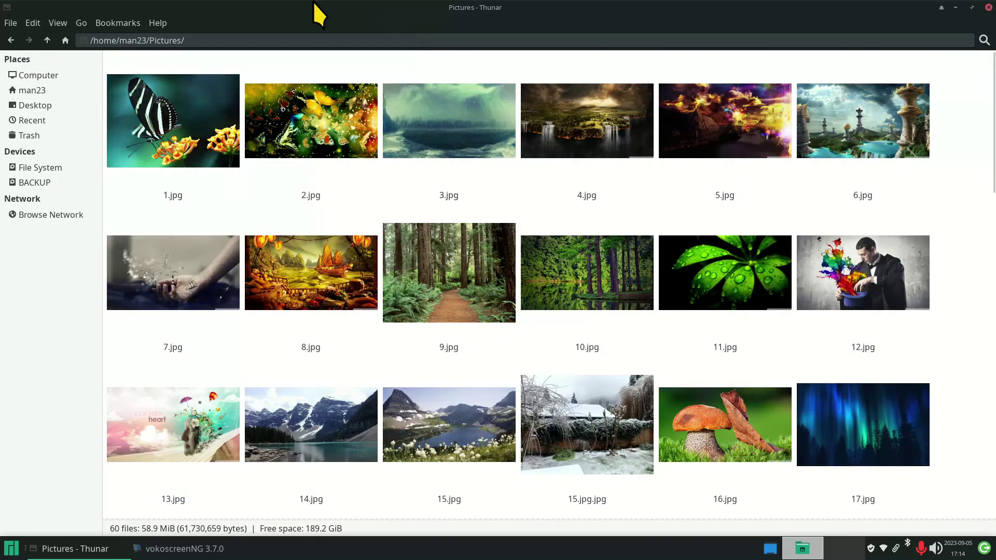
Step: Check Thunar's version and description in its About dialog once more, and close the dialog
{"action": "left_click", "coordinate": [151, 23]}
{"action": "left_click", "coordinate": [178, 58]}
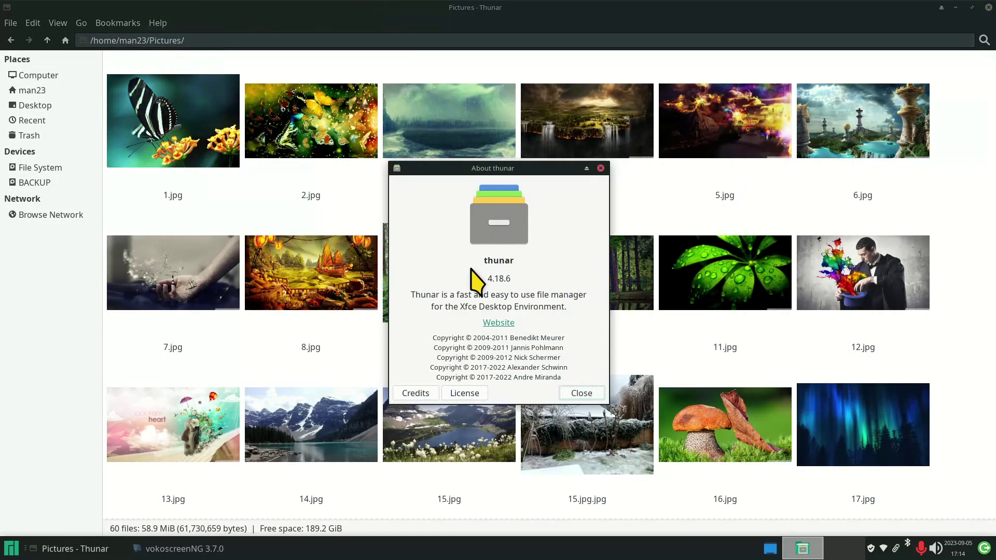
{"action": "left_click_drag", "start_coordinate": [461, 307], "coordinate": [511, 309]}
{"action": "left_click", "coordinate": [581, 395]}
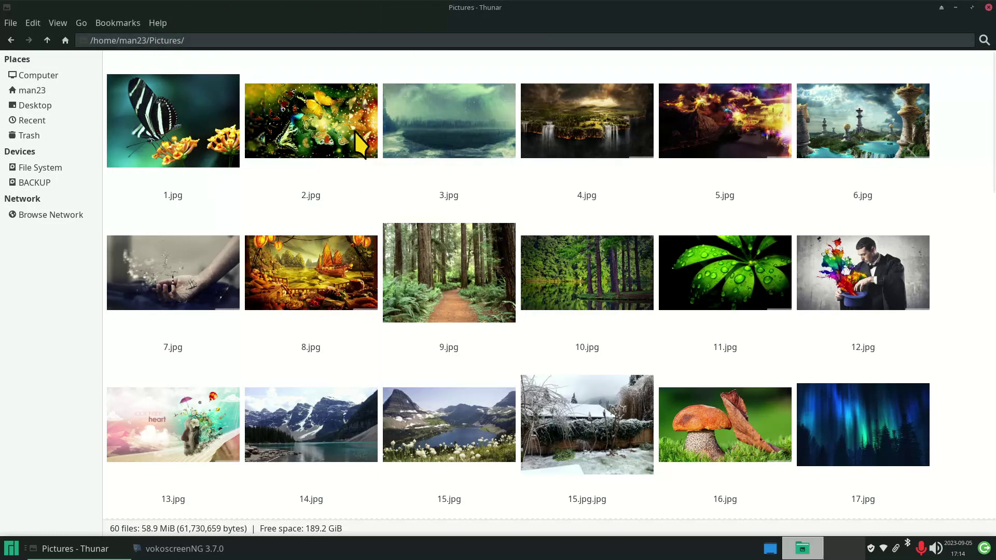
Step: Review the Display and Behavior settings in Thunar's preferences without changing them, and close the dialog
{"action": "left_click", "coordinate": [32, 23]}
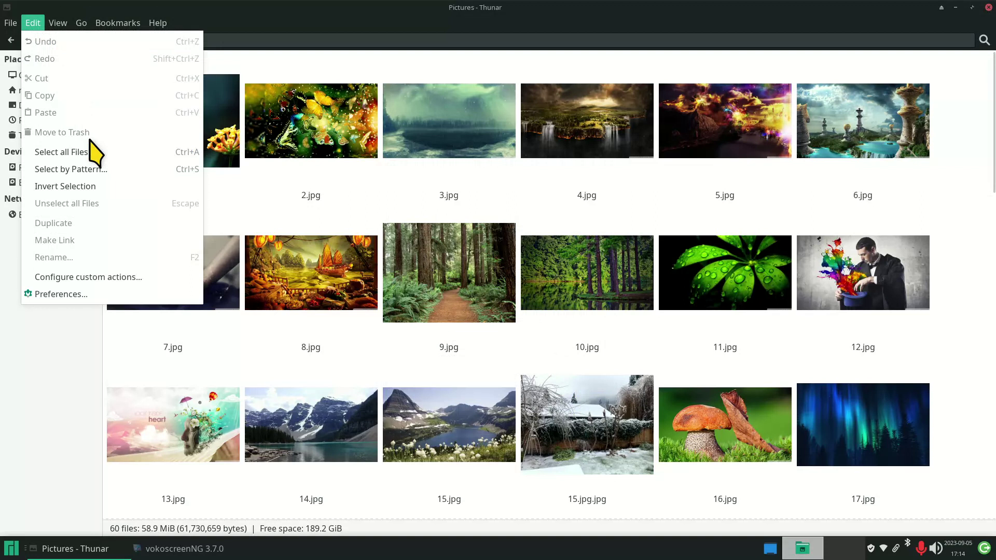
{"action": "left_click", "coordinate": [93, 296]}
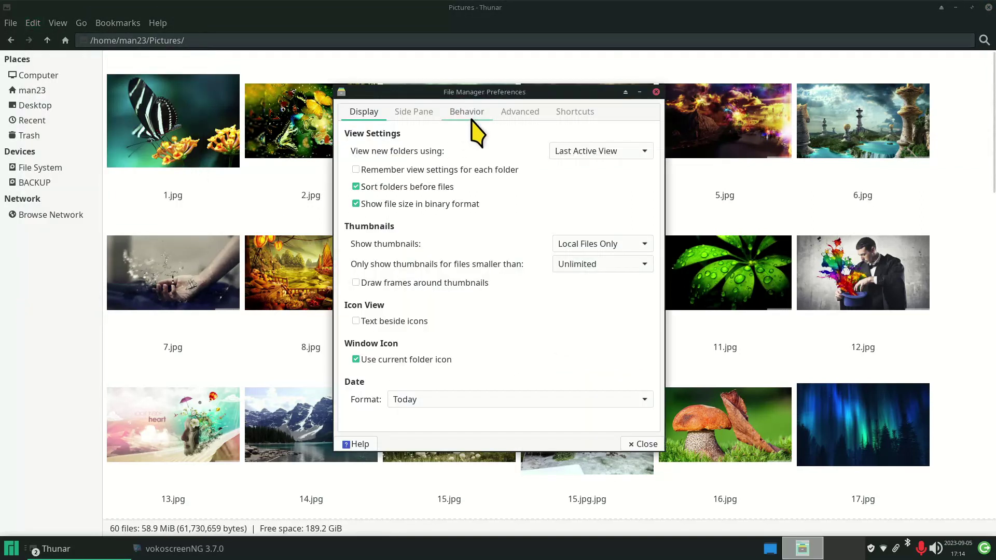
{"action": "left_click", "coordinate": [468, 115]}
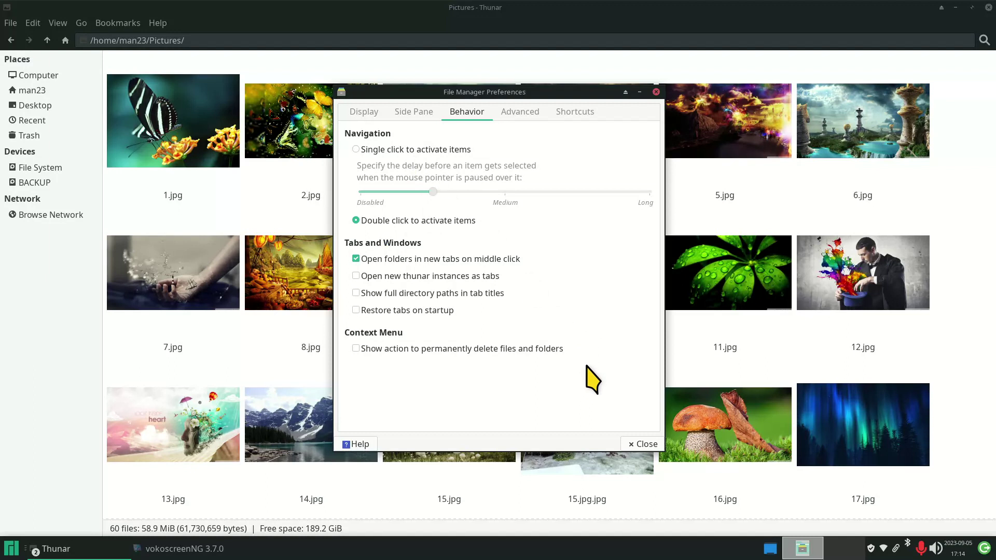
{"action": "left_click", "coordinate": [646, 444]}
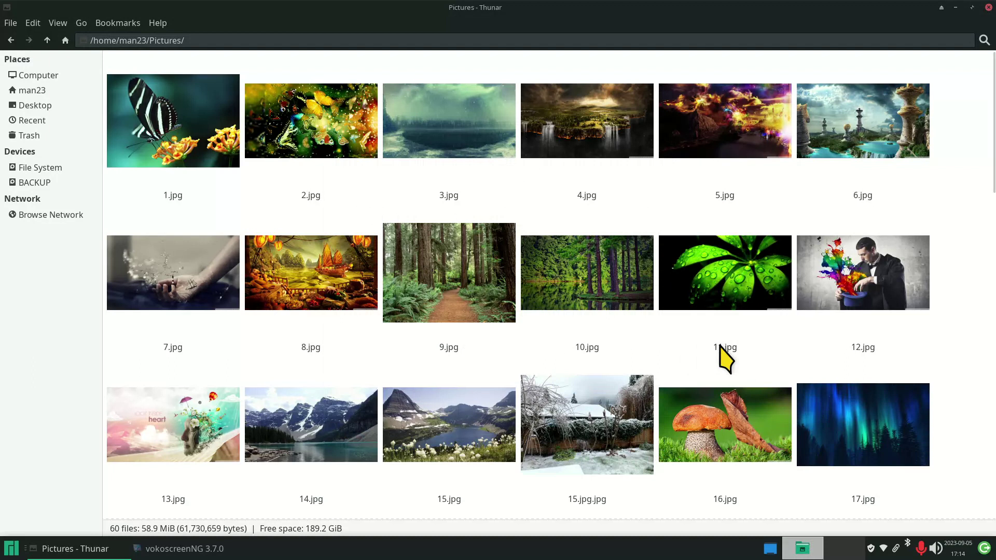
Step: View 16.jpg in the image viewer, zoom it out to 2% and in to 2000%, return to 78%, and close it
{"action": "scroll", "coordinate": [724, 353], "scroll_direction": "down", "scroll_amount": 1}
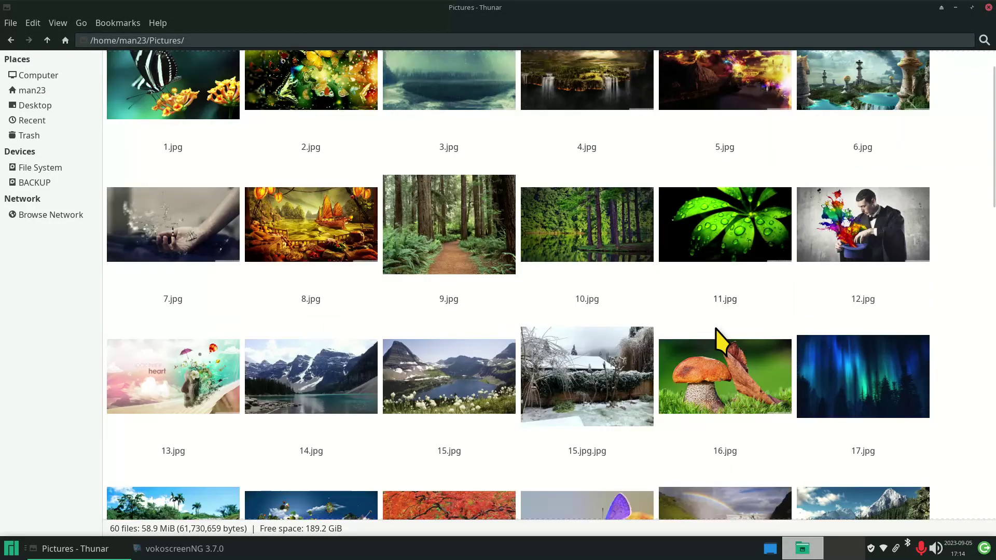
{"action": "left_click", "coordinate": [714, 386]}
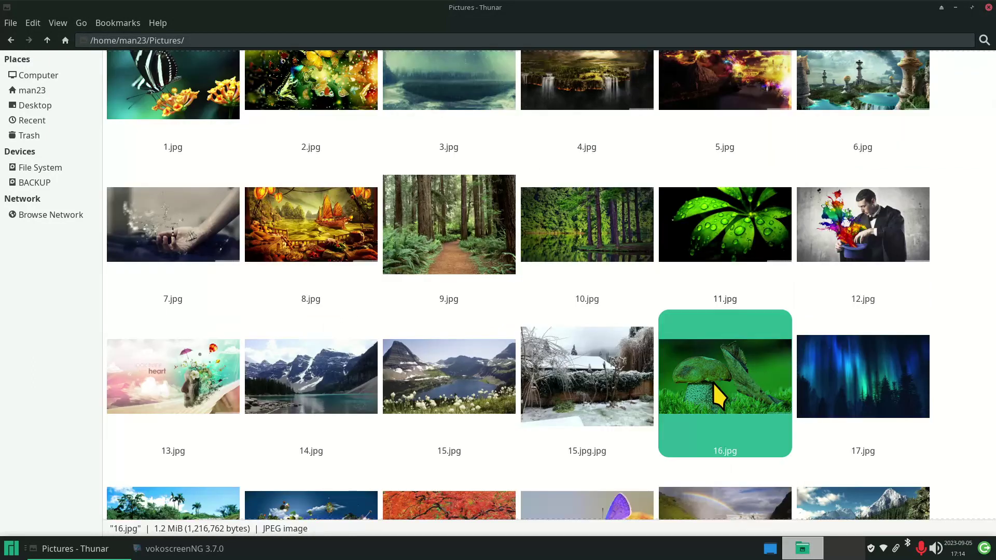
{"action": "double_click", "coordinate": [714, 384]}
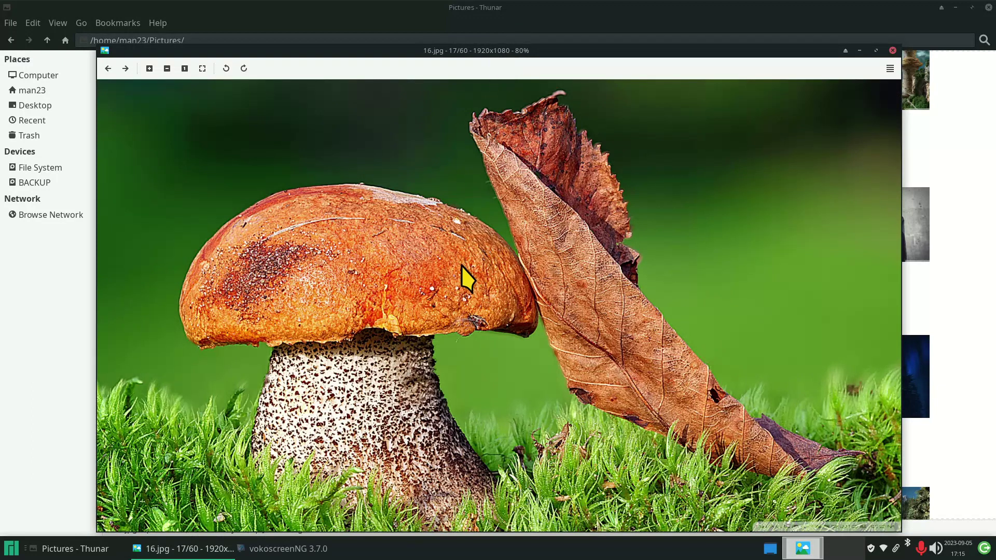
{"action": "scroll", "coordinate": [462, 266], "scroll_direction": "down", "scroll_amount": 10}
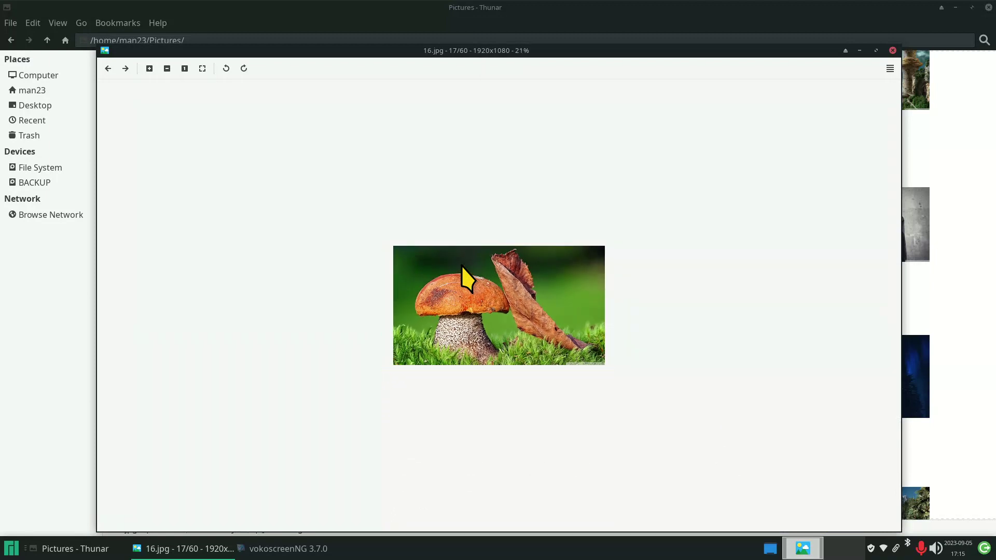
{"action": "scroll", "coordinate": [462, 265], "scroll_direction": "down", "scroll_amount": 2}
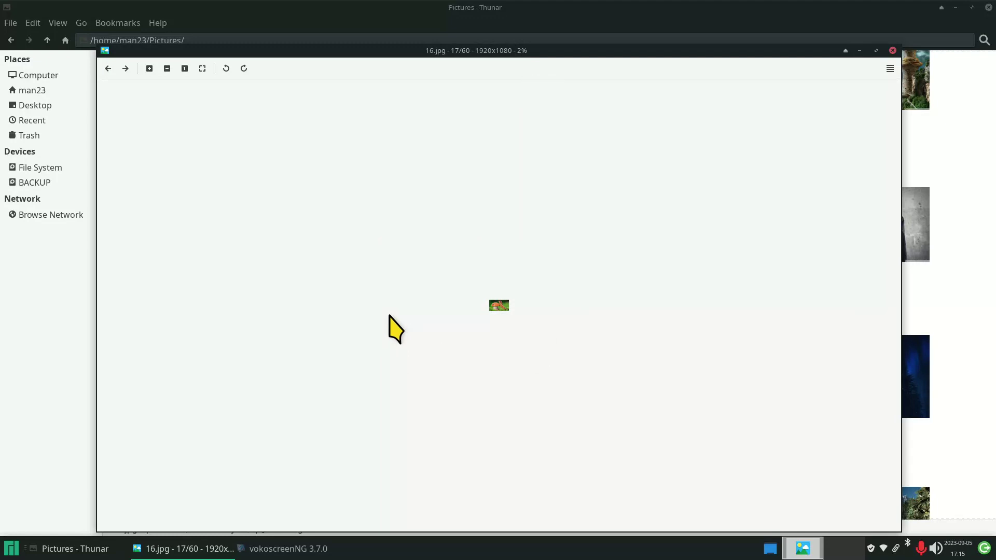
{"action": "scroll", "coordinate": [416, 338], "scroll_direction": "up", "scroll_amount": 3}
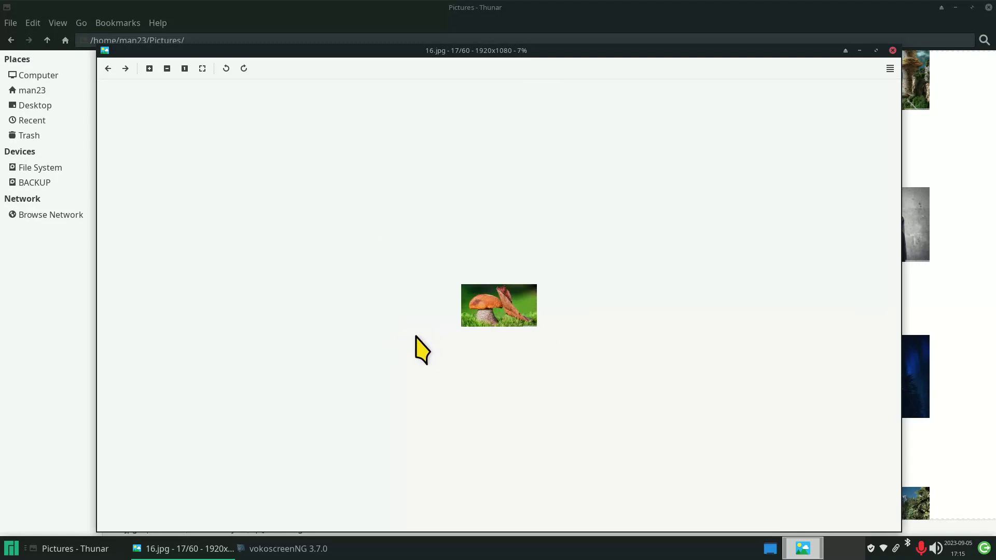
{"action": "scroll", "coordinate": [415, 336], "scroll_direction": "up", "scroll_amount": 15}
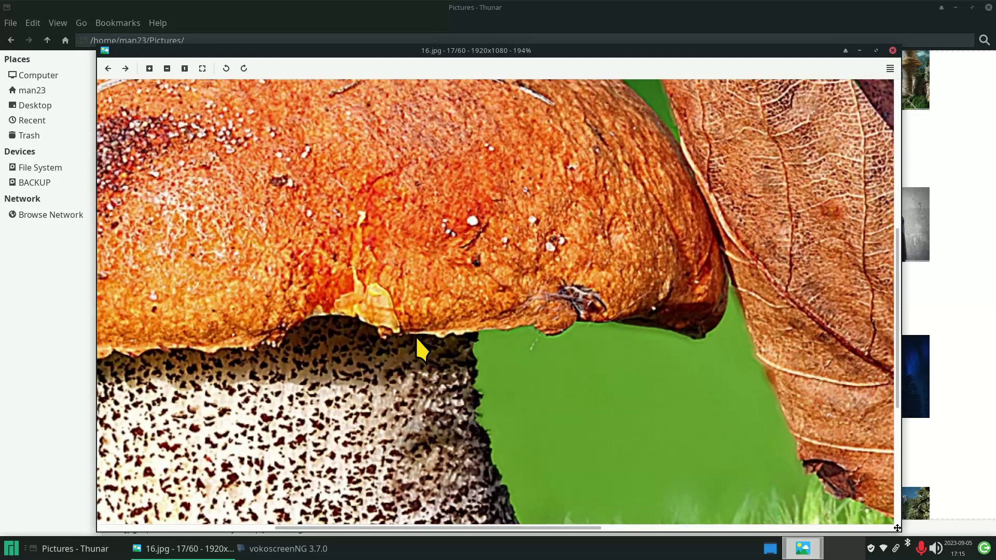
{"action": "scroll", "coordinate": [416, 336], "scroll_direction": "up", "scroll_amount": 10}
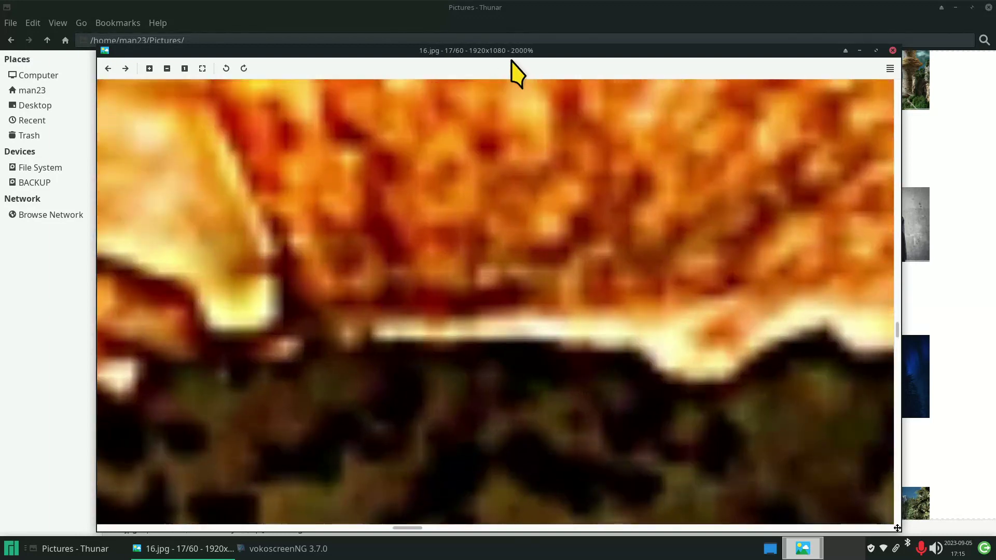
{"action": "scroll", "coordinate": [406, 305], "scroll_direction": "down", "scroll_amount": 8}
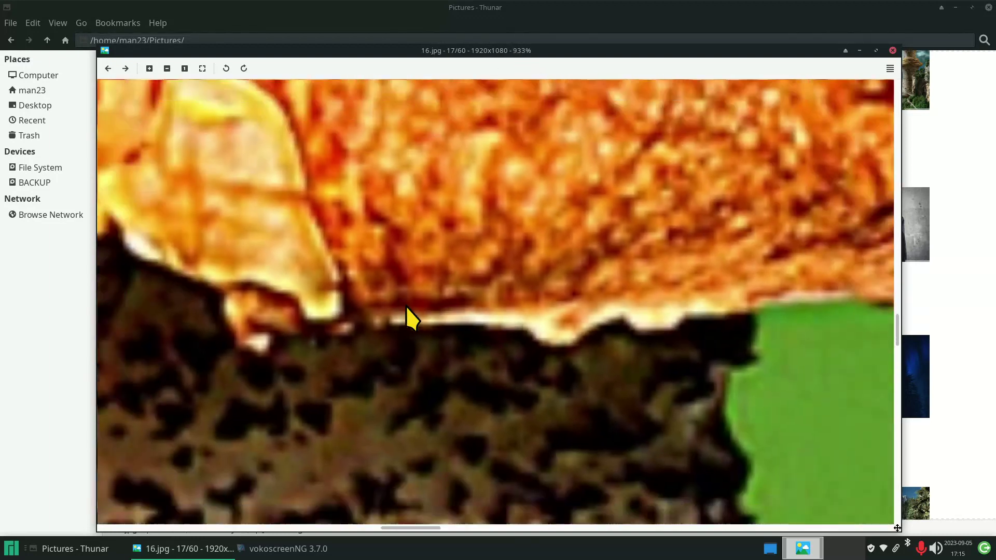
{"action": "scroll", "coordinate": [408, 305], "scroll_direction": "down", "scroll_amount": 8}
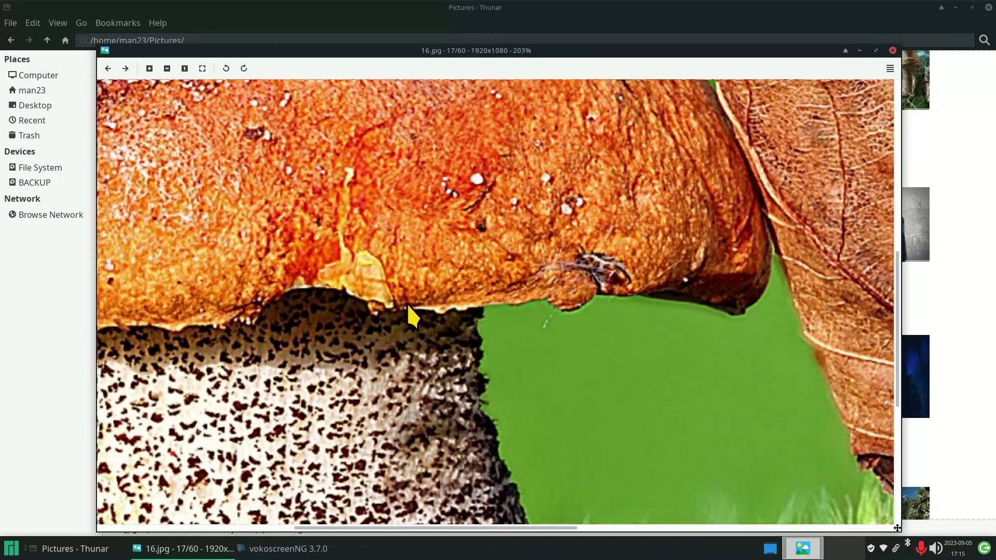
{"action": "scroll", "coordinate": [409, 307], "scroll_direction": "up", "scroll_amount": 1}
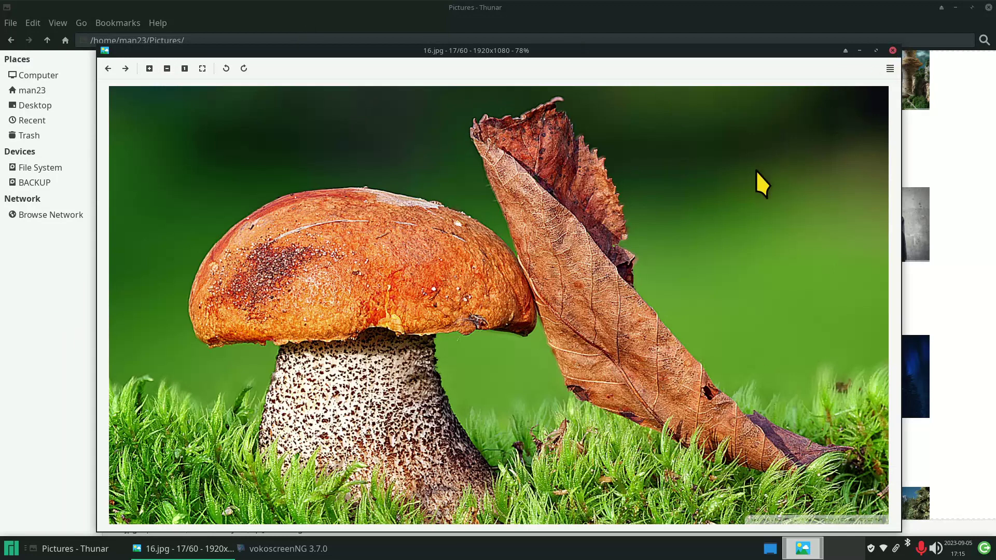
{"action": "key", "text": "Escape"}
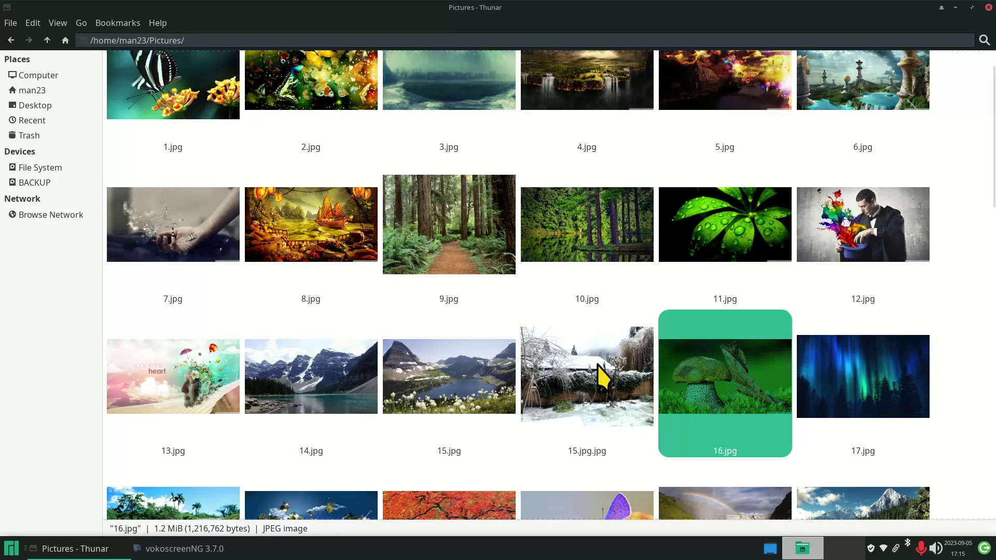
Step: View the snowy garden photo 15.jpg.jpg in the image viewer and close it
{"action": "left_click", "coordinate": [599, 405]}
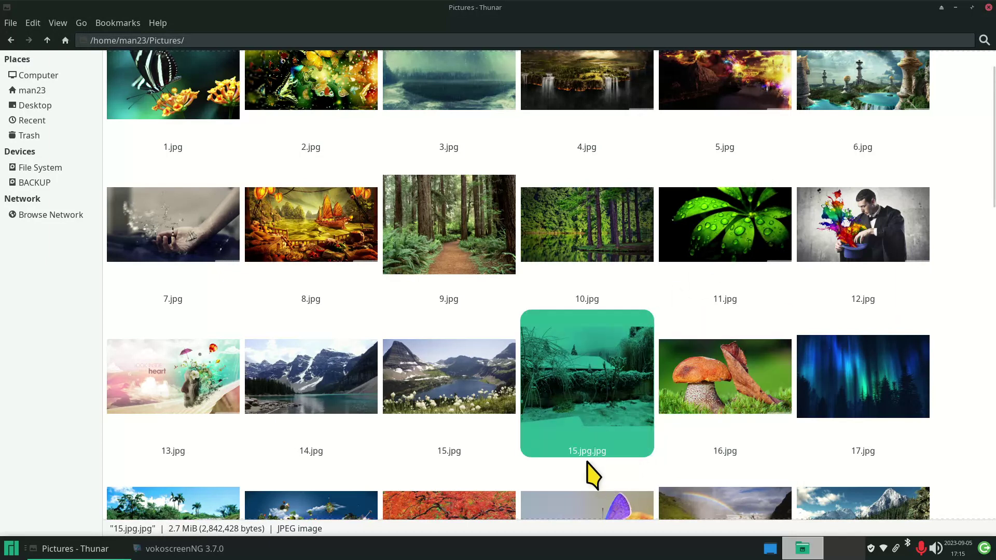
{"action": "double_click", "coordinate": [585, 371]}
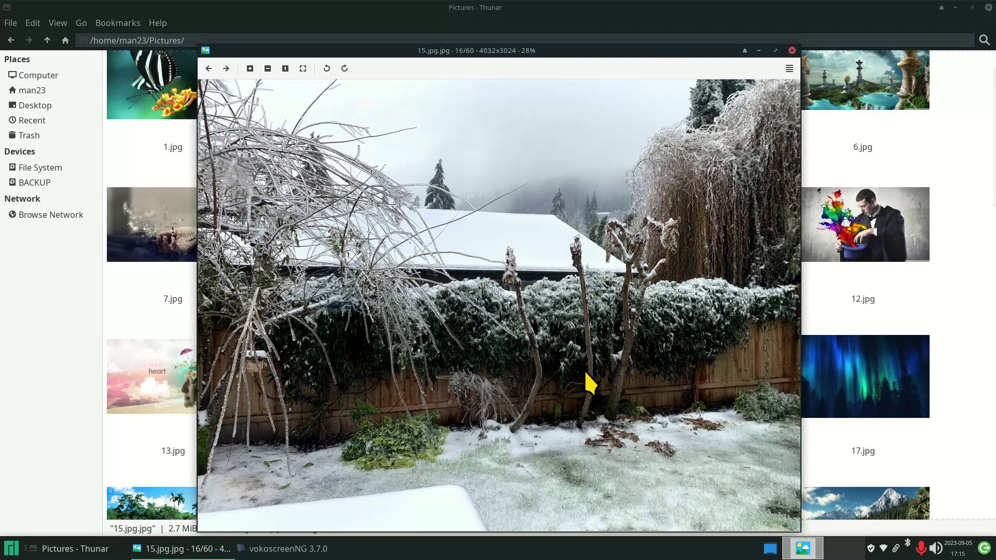
{"action": "left_click", "coordinate": [792, 50]}
Step: Examine the image properties of 15.jpg.jpg, highlighting the camera model and image size, and close the dialog
{"action": "right_click", "coordinate": [604, 363]}
{"action": "left_click", "coordinate": [634, 349]}
{"action": "left_click", "coordinate": [639, 170]}
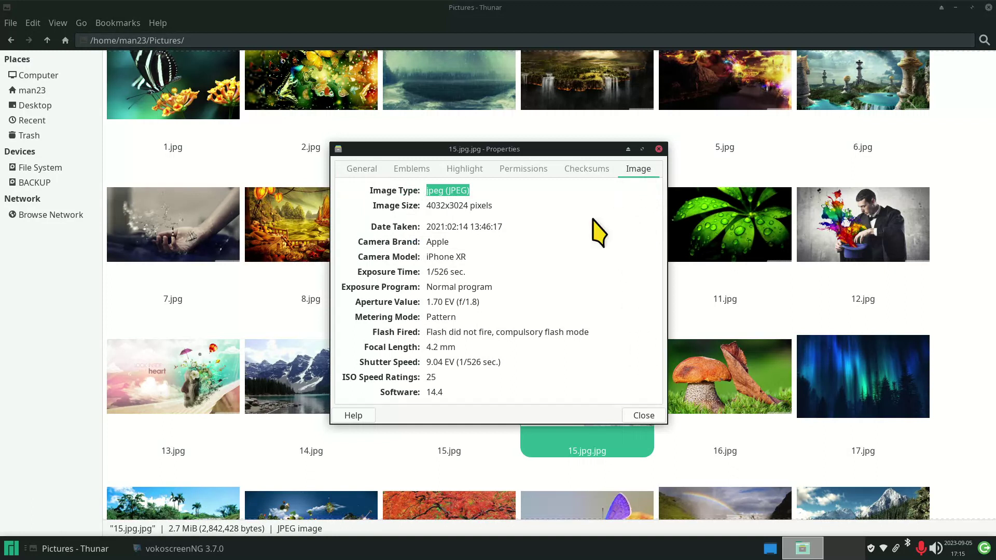
{"action": "left_click_drag", "start_coordinate": [469, 257], "coordinate": [427, 258]}
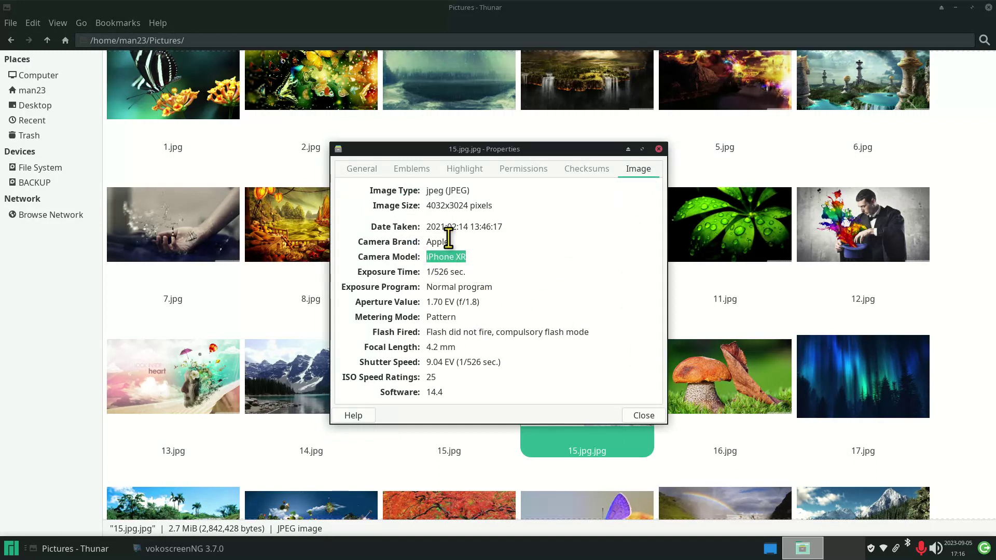
{"action": "left_click_drag", "start_coordinate": [424, 206], "coordinate": [522, 209]}
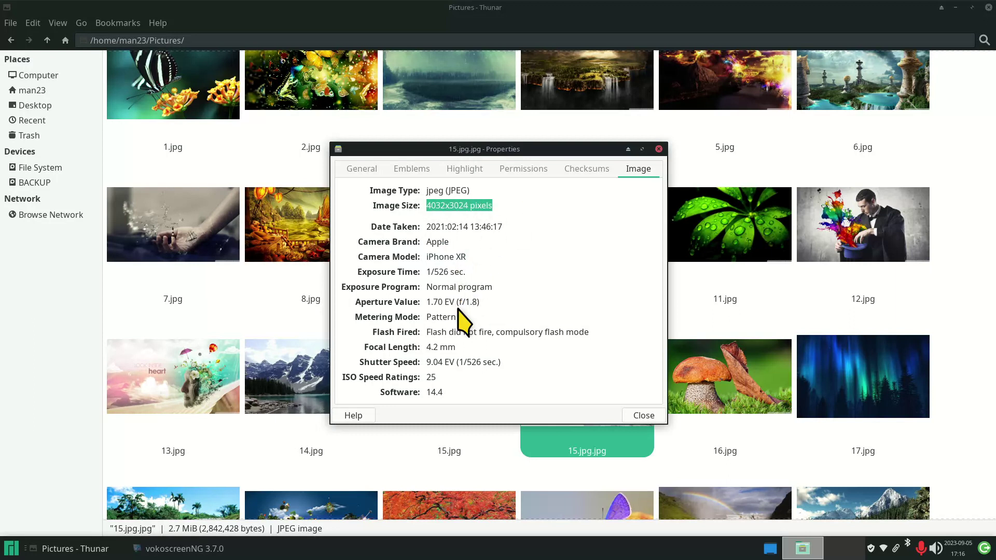
{"action": "left_click", "coordinate": [639, 416]}
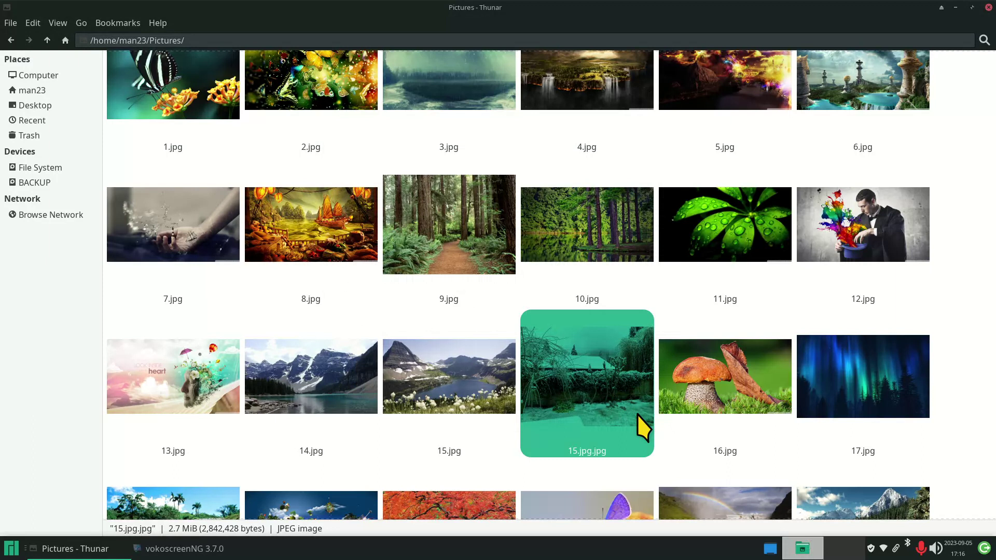
Step: View 12.jpg and the picture after it, close the viewer, and check the actions offered for 12.jpg without choosing one
{"action": "left_click", "coordinate": [732, 288]}
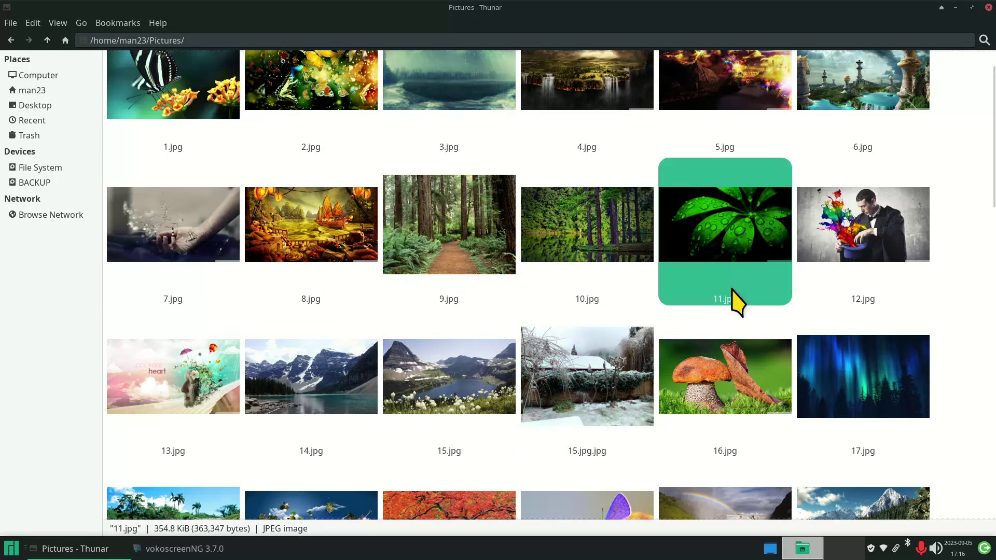
{"action": "double_click", "coordinate": [832, 222]}
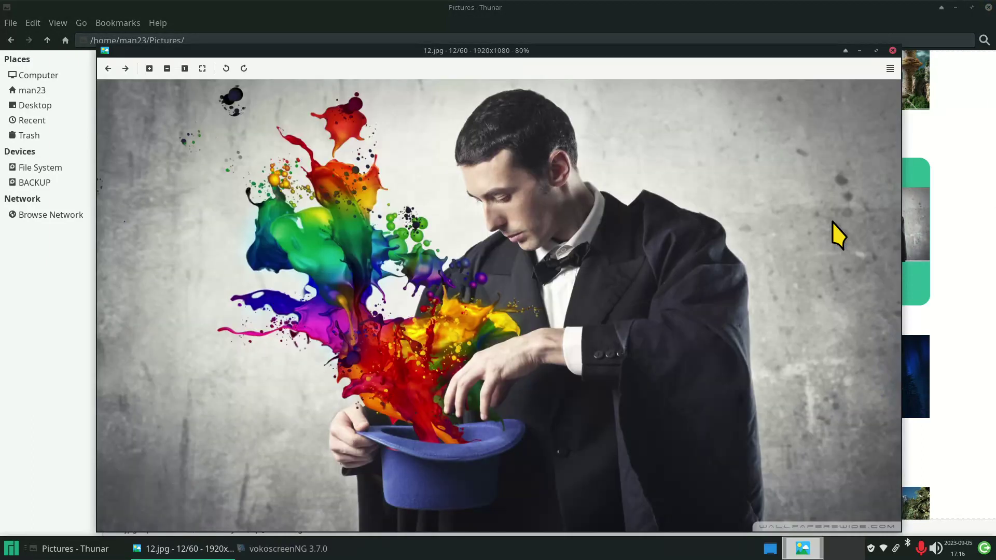
{"action": "scroll", "coordinate": [832, 222], "scroll_direction": "down", "scroll_amount": 1}
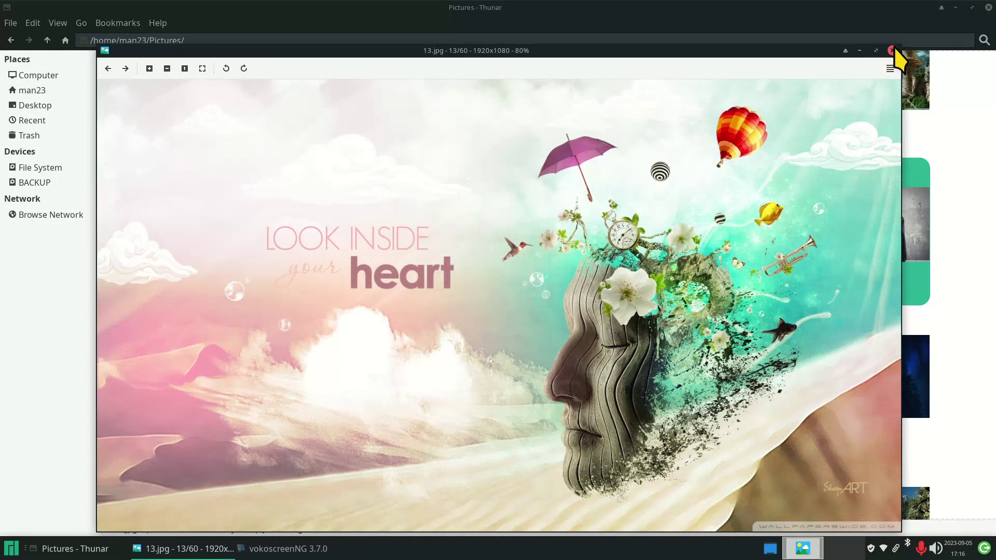
{"action": "left_click", "coordinate": [893, 51]}
{"action": "right_click", "coordinate": [849, 215]}
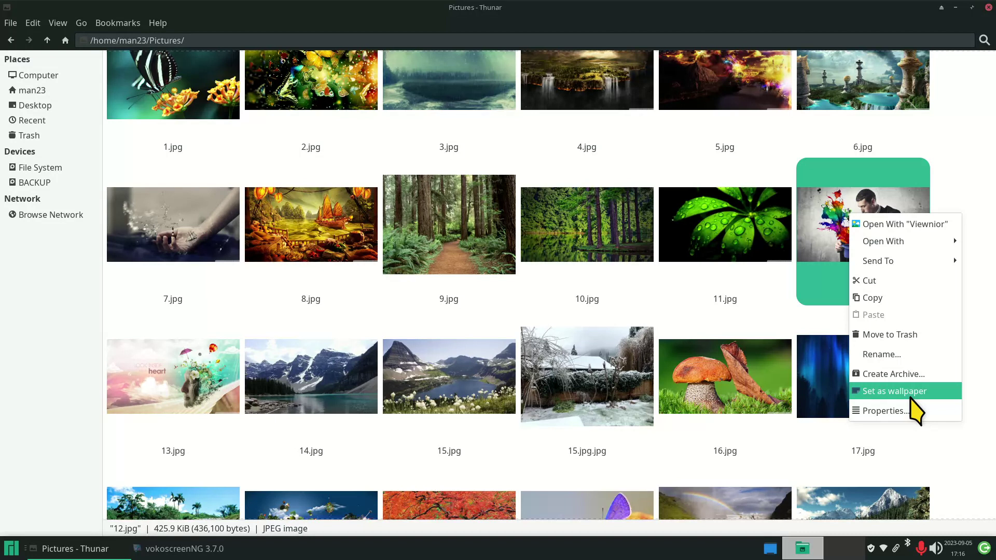
{"action": "left_click", "coordinate": [692, 287]}
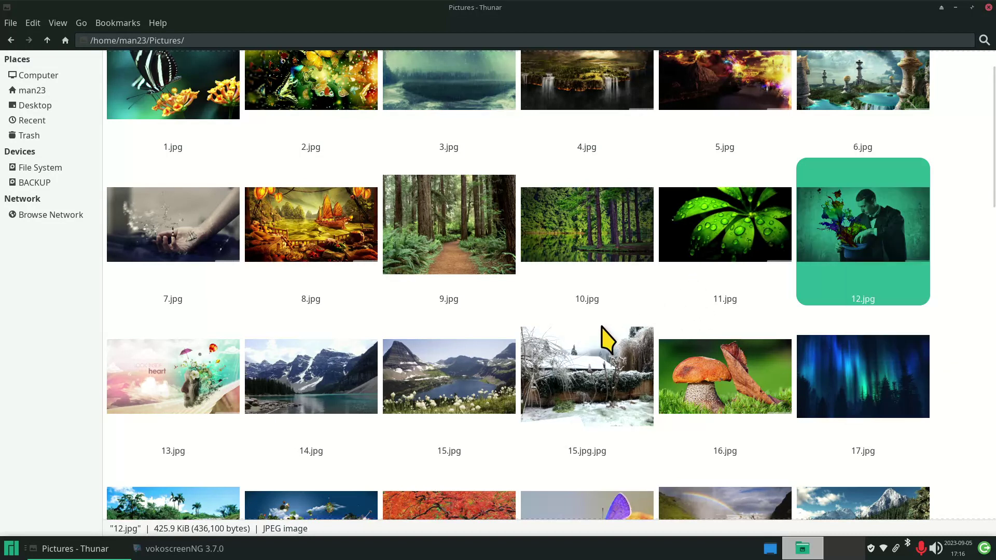
Step: Zoom the Pictures thumbnails down to the smallest size and up to a very large one, ending at twelve per row
{"action": "scroll", "coordinate": [499, 326], "scroll_direction": "down", "scroll_amount": 5, "text": "ctrl"}
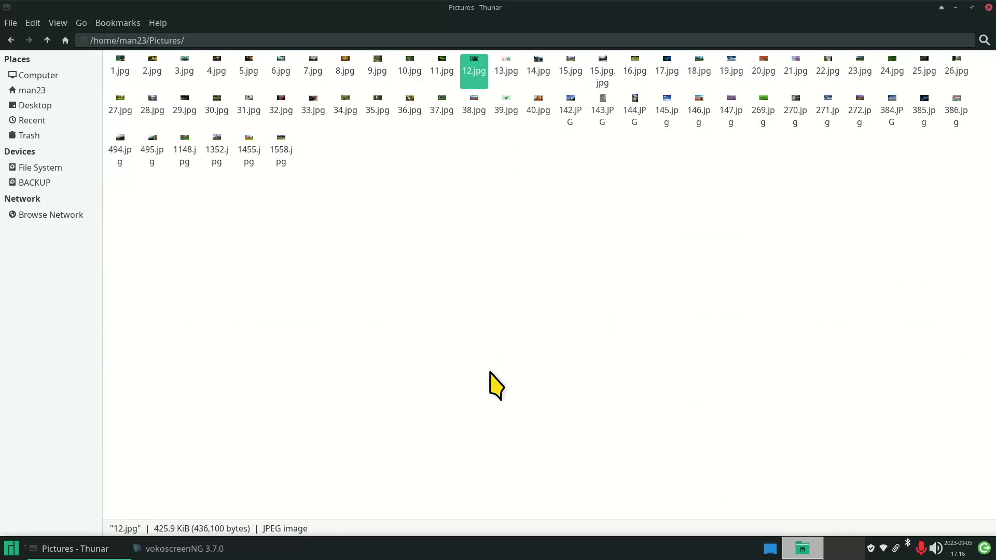
{"action": "scroll", "coordinate": [496, 382], "scroll_direction": "up", "scroll_amount": 6, "text": "ctrl"}
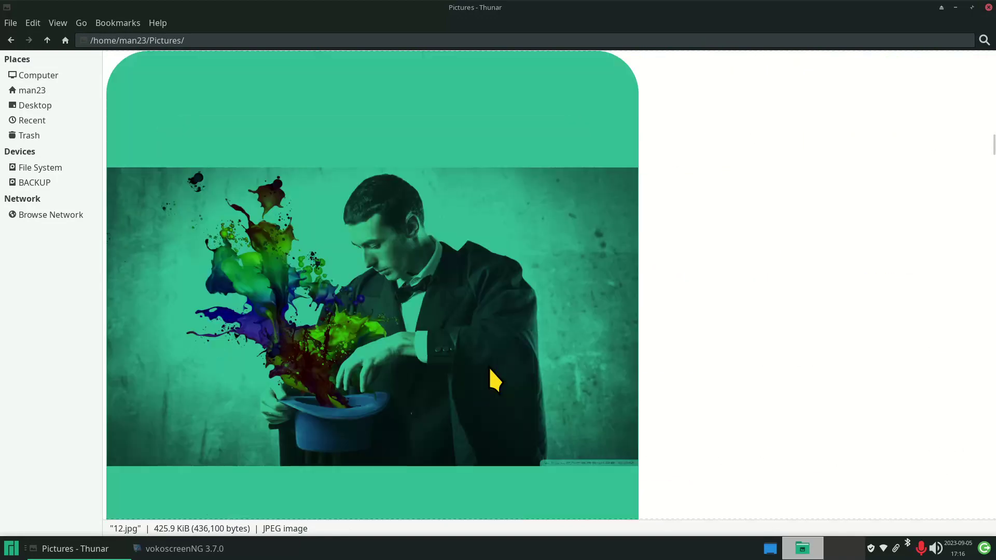
{"action": "scroll", "coordinate": [496, 383], "scroll_direction": "down", "scroll_amount": 4, "text": "ctrl"}
{"action": "scroll", "coordinate": [495, 383], "scroll_direction": "up", "scroll_amount": 2, "text": "ctrl"}
{"action": "scroll", "coordinate": [496, 383], "scroll_direction": "down", "scroll_amount": 1, "text": "ctrl"}
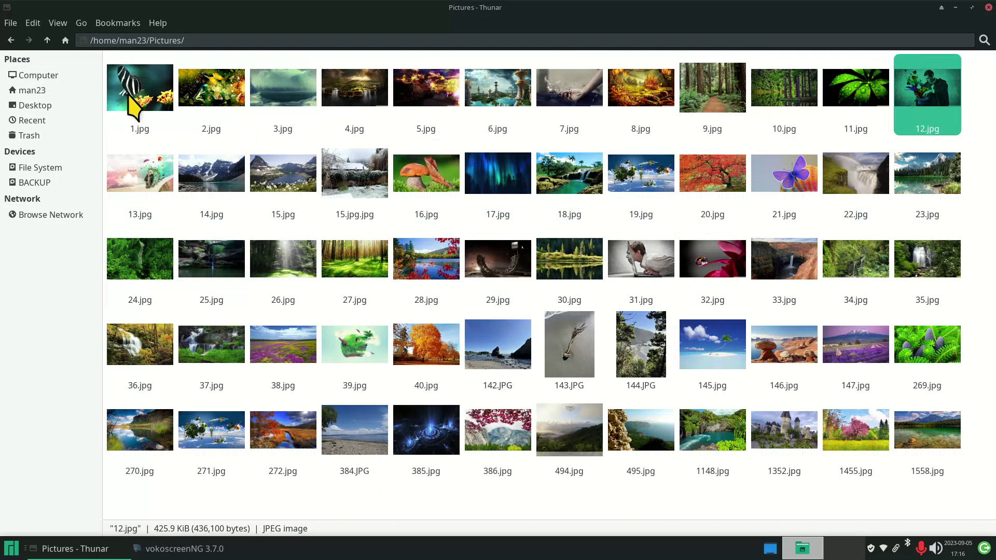
Step: Open the Documents folder from the home folder and enlarge its icons to six per row
{"action": "left_click", "coordinate": [46, 93]}
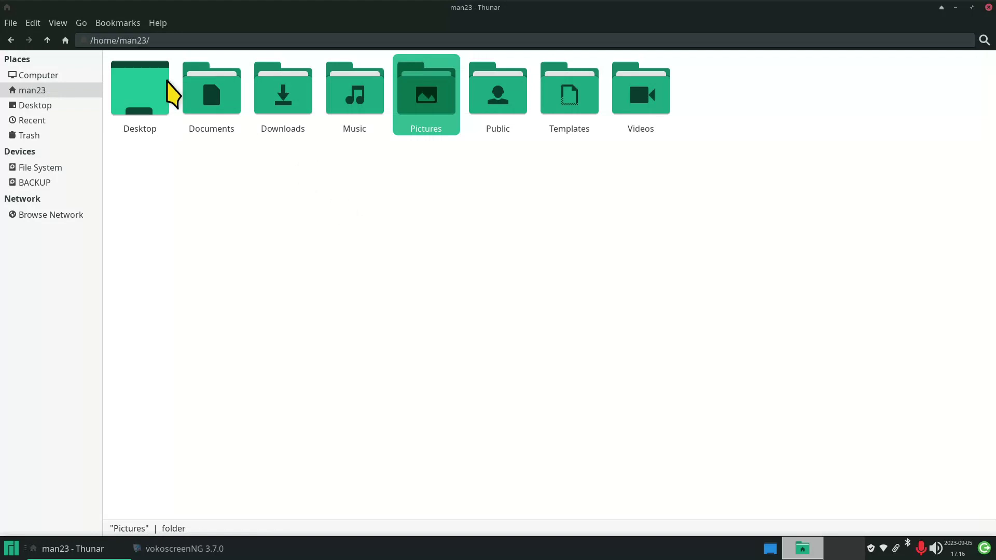
{"action": "double_click", "coordinate": [205, 88]}
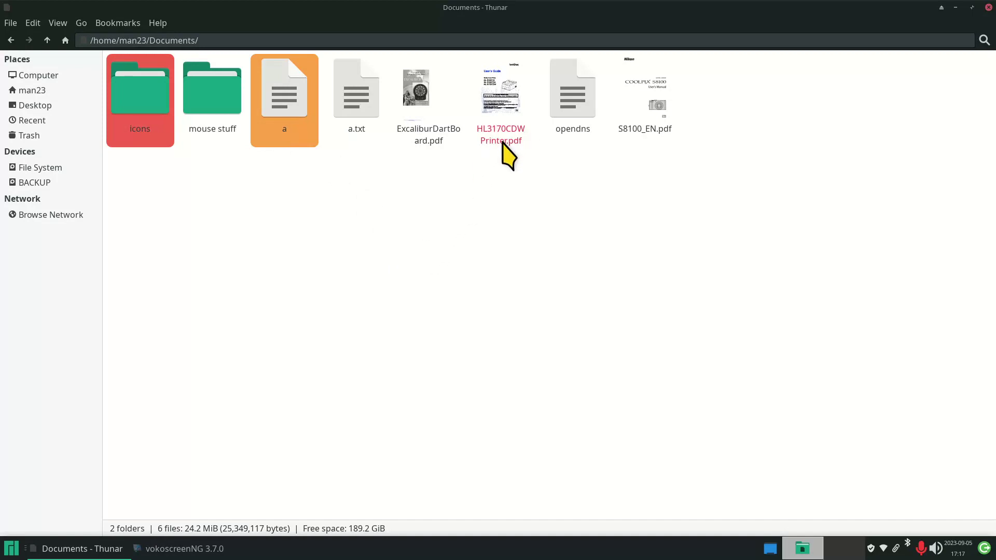
{"action": "scroll", "coordinate": [568, 385], "scroll_direction": "up", "scroll_amount": 2, "text": "ctrl"}
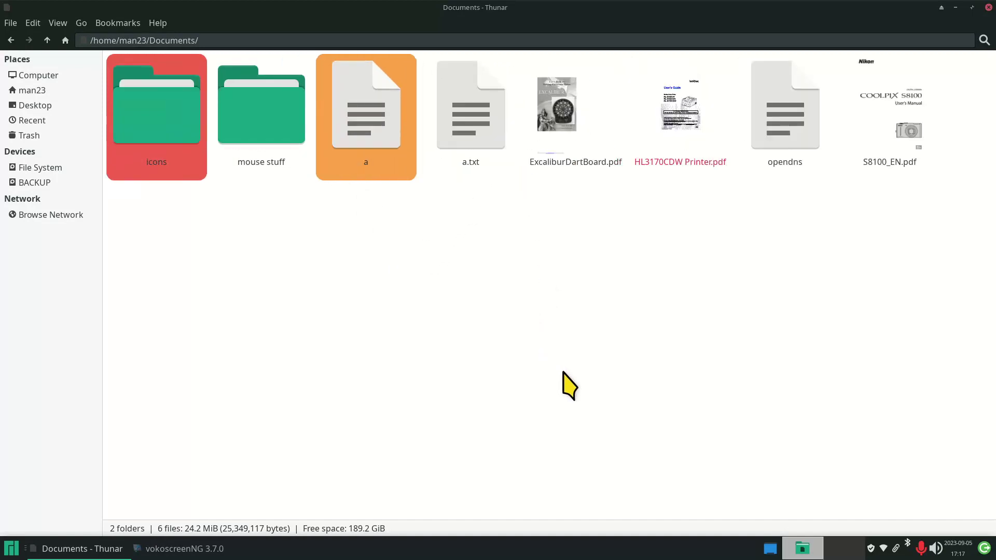
{"action": "scroll", "coordinate": [564, 373], "scroll_direction": "up", "scroll_amount": 1, "text": "ctrl"}
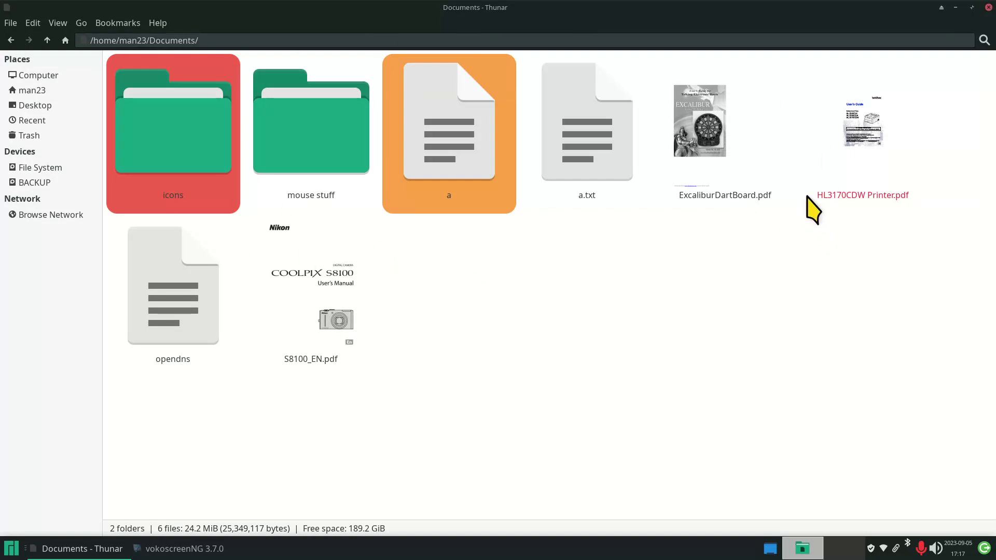
Step: Reset the highlight colour of HL3170CDW Printer.pdf in its properties and close the dialog
{"action": "right_click", "coordinate": [861, 125]}
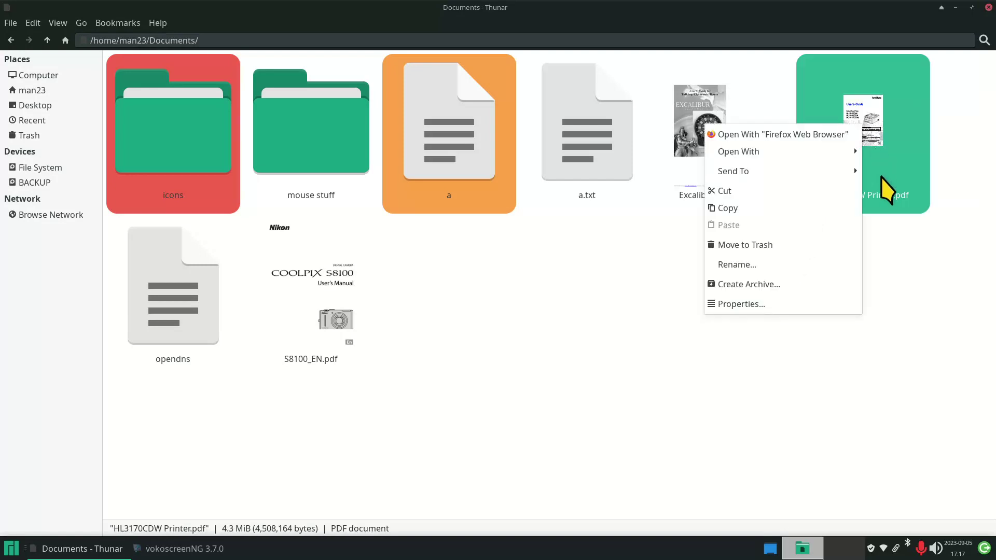
{"action": "left_click", "coordinate": [768, 306]}
{"action": "left_click", "coordinate": [485, 181]}
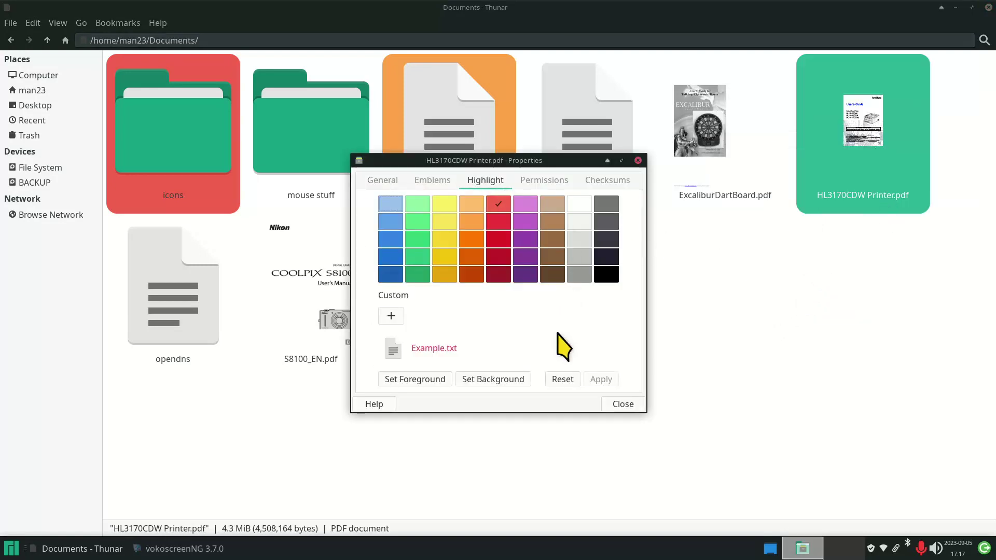
{"action": "left_click", "coordinate": [563, 379]}
{"action": "left_click", "coordinate": [622, 405]}
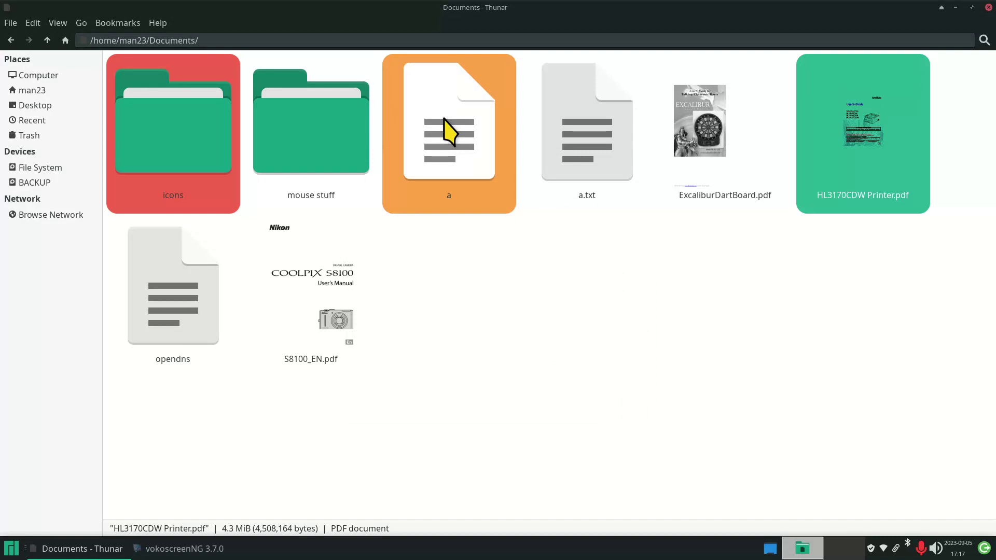
Step: Reset the orange highlight of the text document a in its properties and close the dialog
{"action": "right_click", "coordinate": [443, 120]}
{"action": "left_click", "coordinate": [493, 295]}
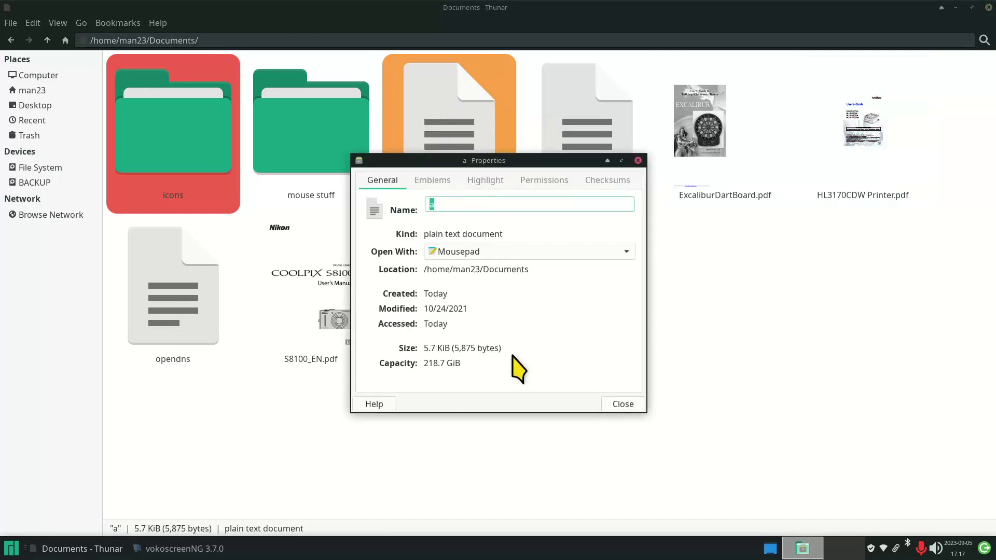
{"action": "left_click", "coordinate": [485, 181]}
{"action": "left_click", "coordinate": [562, 379]}
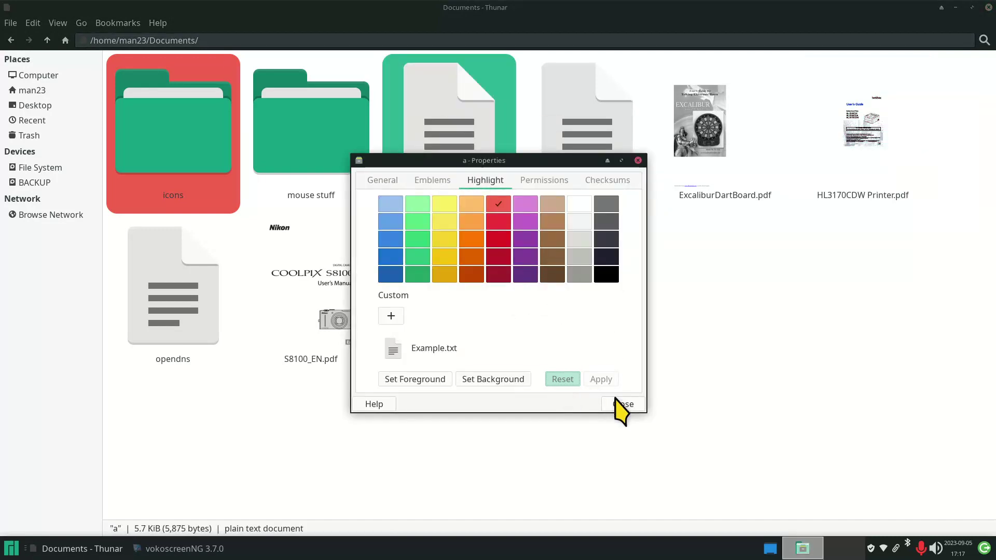
{"action": "left_click", "coordinate": [623, 405]}
Step: Reset the red highlight of the icons folder in its properties, close the dialog and clear the selection
{"action": "left_click", "coordinate": [196, 130]}
{"action": "right_click", "coordinate": [196, 127]}
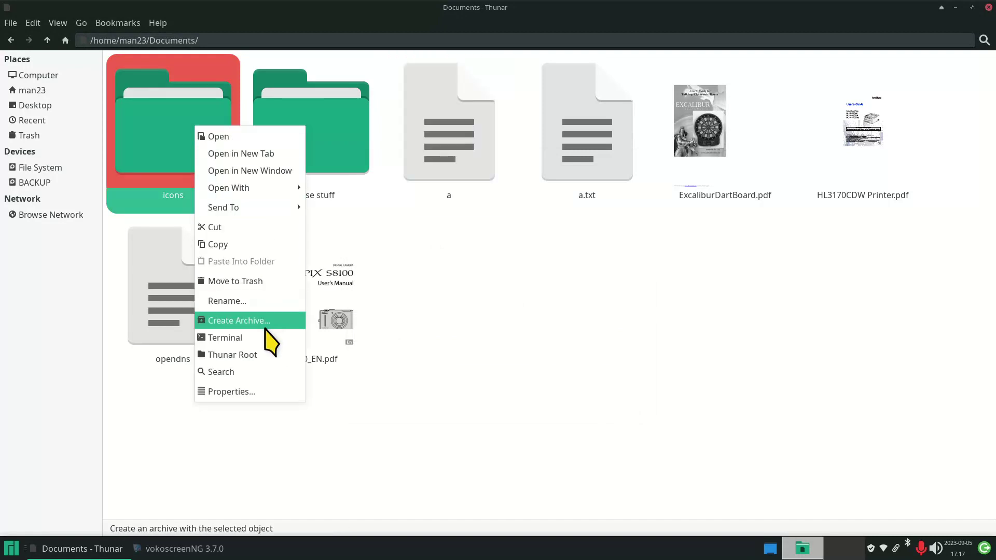
{"action": "left_click", "coordinate": [255, 390]}
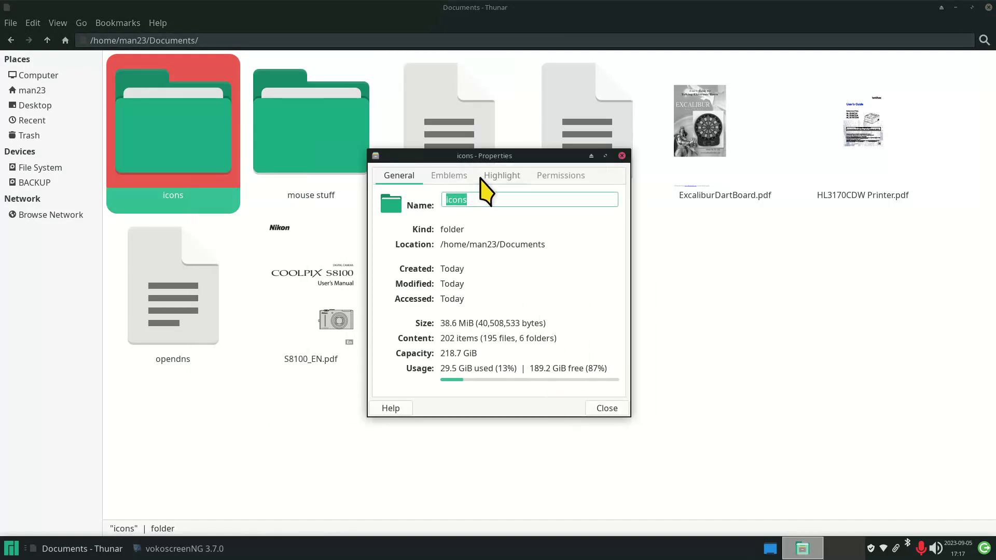
{"action": "left_click", "coordinate": [502, 179]}
{"action": "left_click", "coordinate": [563, 384]}
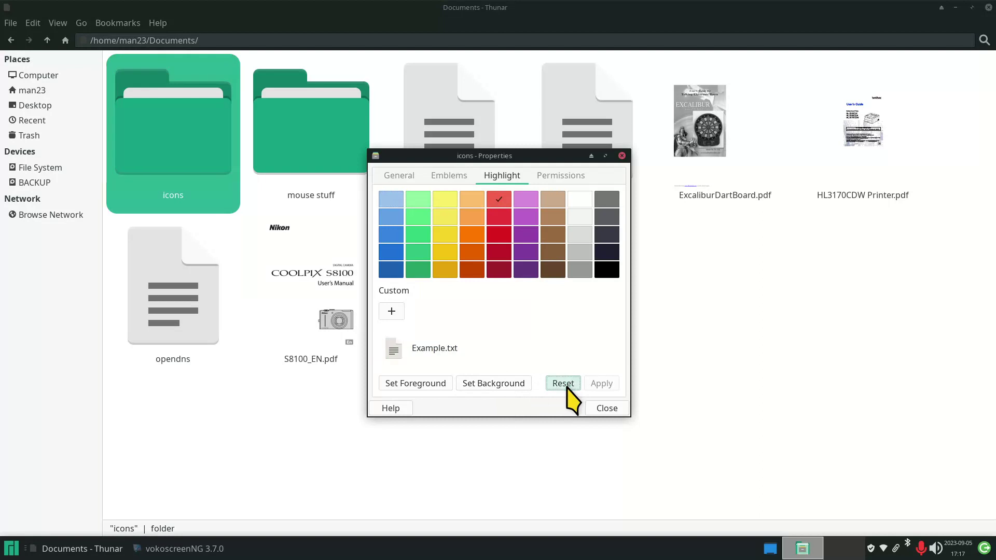
{"action": "left_click", "coordinate": [607, 409]}
{"action": "left_click", "coordinate": [681, 391]}
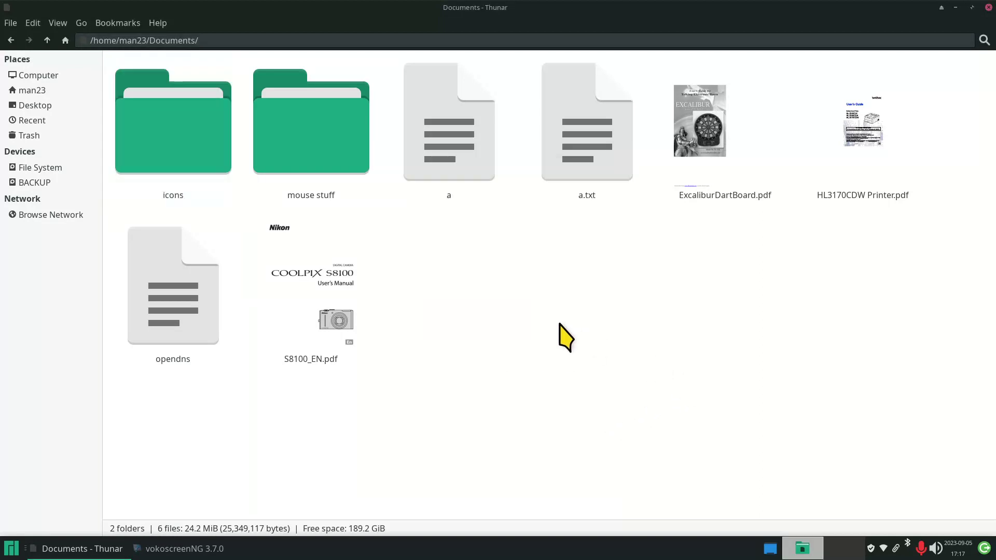
Step: Select the icons and mouse stuff folders in turn, and zoom the Documents icons in and out, ending at eight per row
{"action": "left_click", "coordinate": [175, 135]}
{"action": "left_click", "coordinate": [292, 121]}
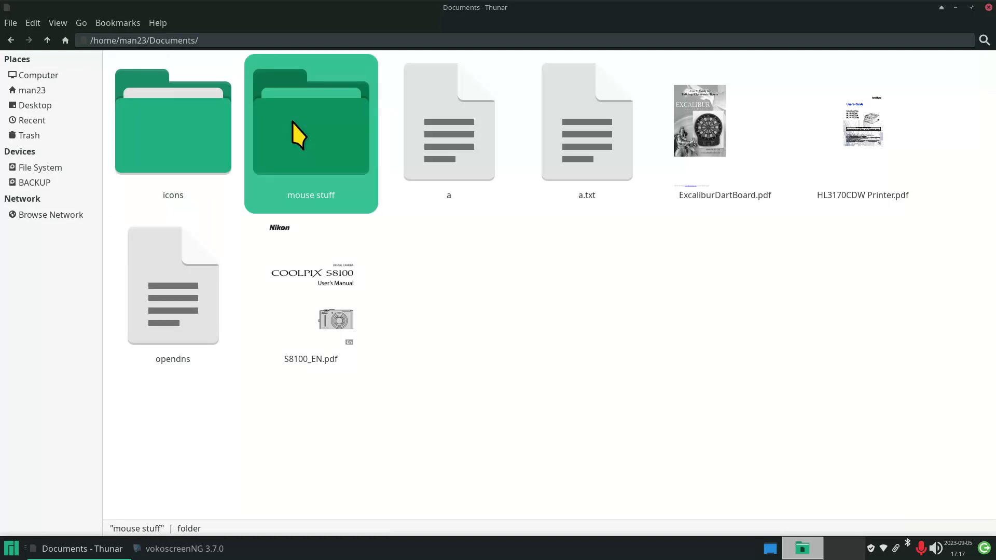
{"action": "left_click", "coordinate": [210, 131]}
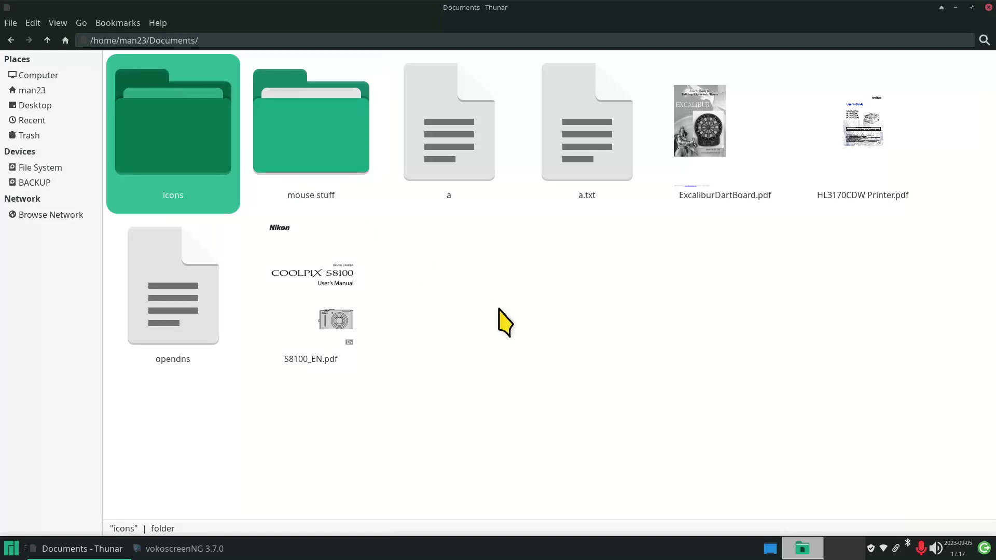
{"action": "scroll", "coordinate": [499, 312], "scroll_direction": "down", "scroll_amount": 6, "text": "ctrl"}
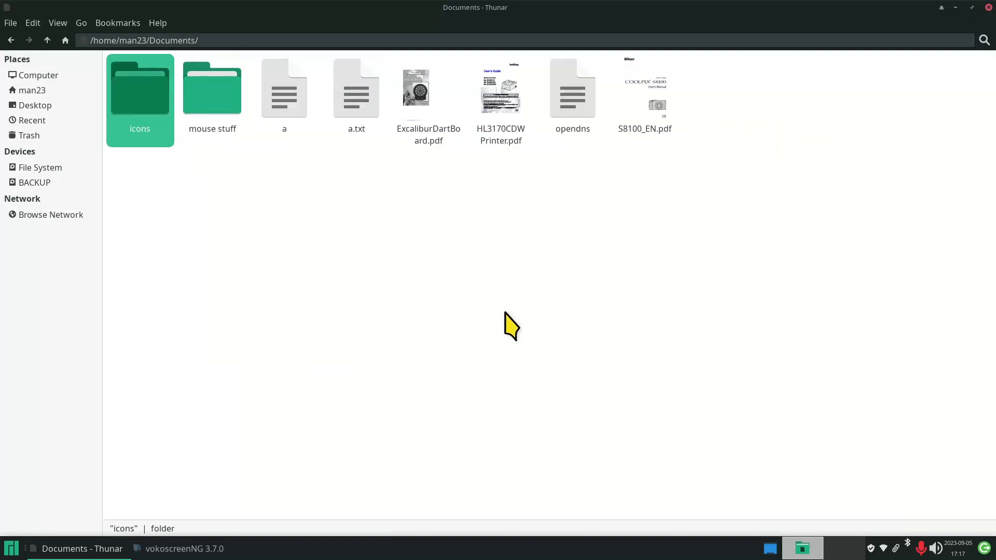
{"action": "scroll", "coordinate": [499, 322], "scroll_direction": "up", "scroll_amount": 7, "text": "ctrl"}
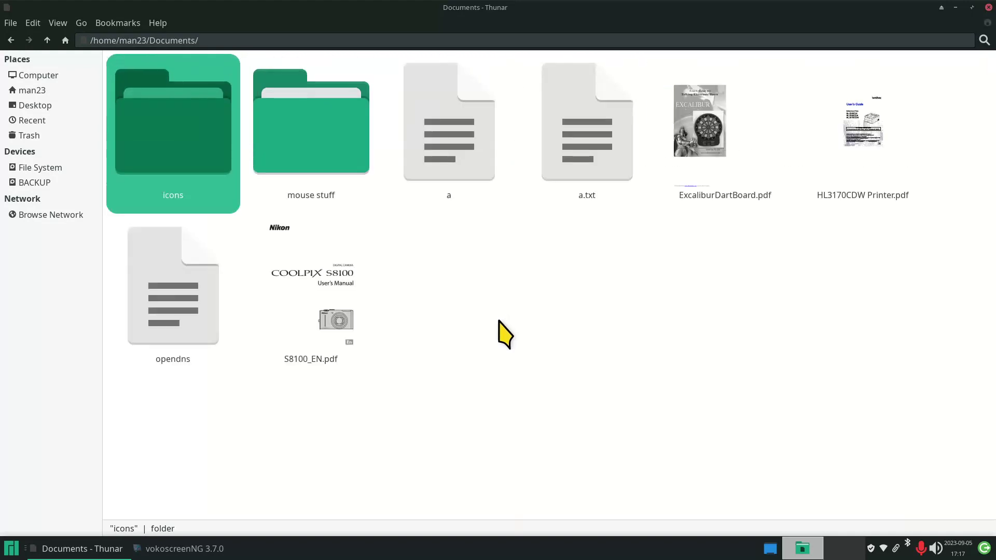
{"action": "scroll", "coordinate": [499, 322], "scroll_direction": "down", "scroll_amount": 2, "text": "ctrl"}
{"action": "scroll", "coordinate": [499, 322], "scroll_direction": "down", "scroll_amount": 3, "text": "ctrl"}
{"action": "scroll", "coordinate": [499, 321], "scroll_direction": "up", "scroll_amount": 4, "text": "ctrl"}
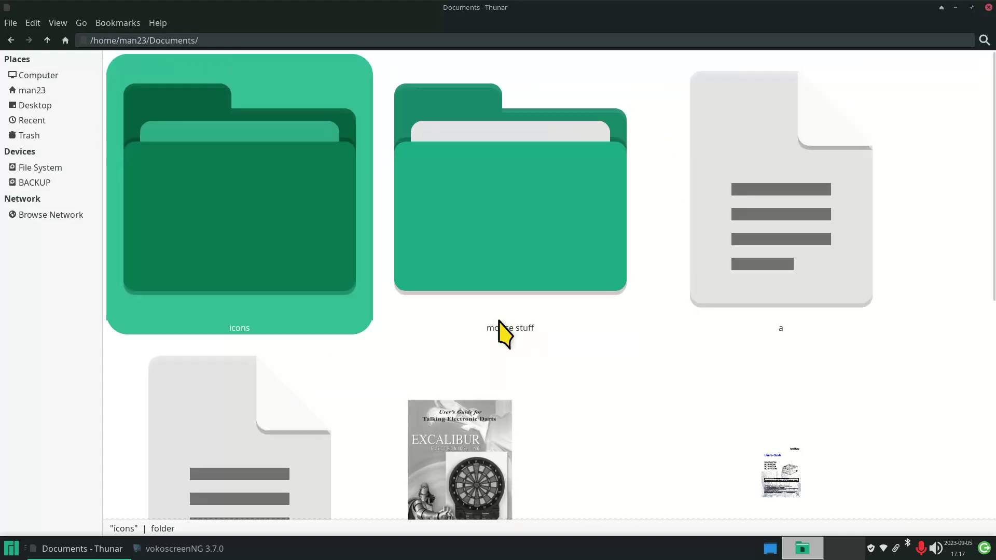
{"action": "scroll", "coordinate": [499, 321], "scroll_direction": "down", "scroll_amount": 3, "text": "ctrl"}
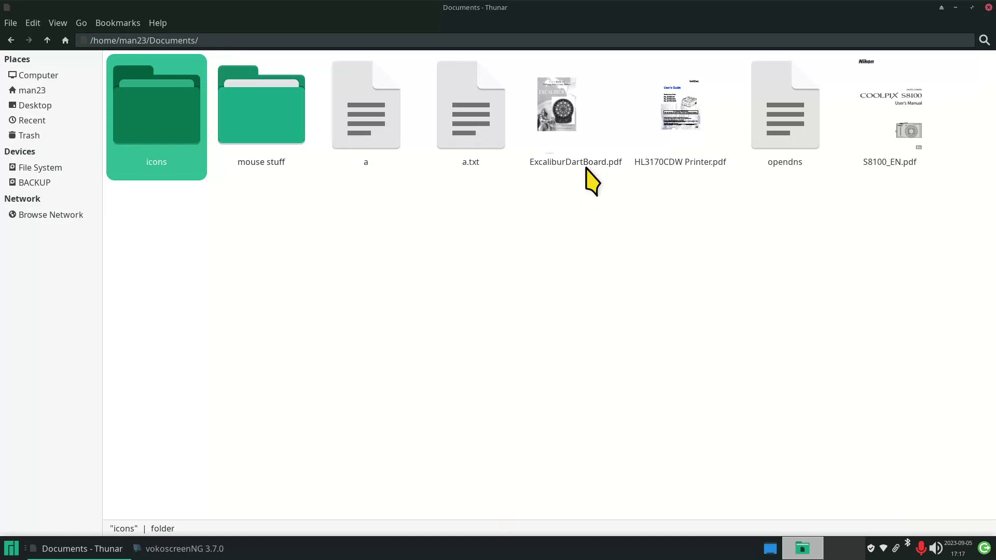
Step: Open the text document a in the text editor and enlarge its text to about twice the size
{"action": "left_click", "coordinate": [364, 148]}
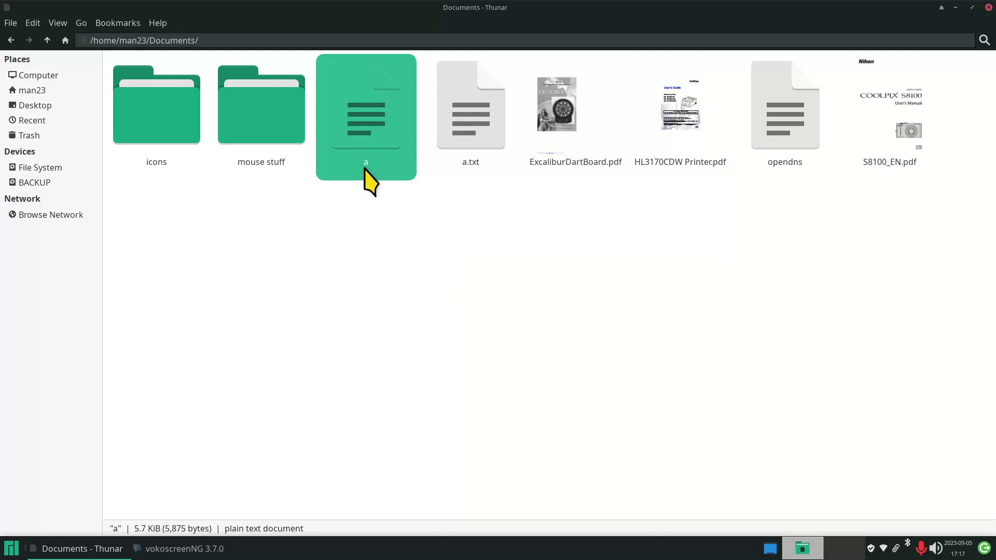
{"action": "double_click", "coordinate": [379, 115]}
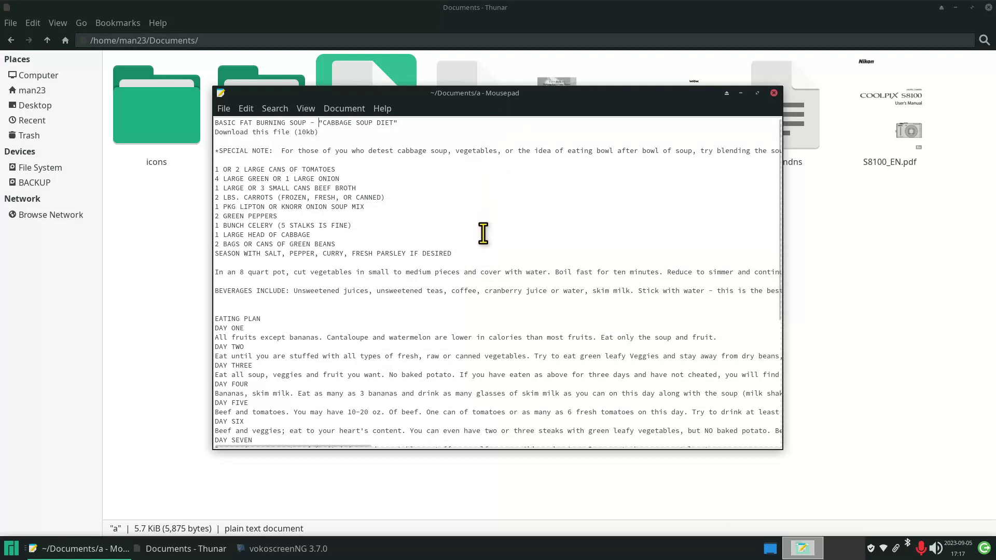
{"action": "key", "text": "ctrl+plus"}
{"action": "key", "text": "ctrl+plus"}
{"action": "key", "text": "ctrl+plus"}
{"action": "key", "text": "ctrl+plus"}
{"action": "key", "text": "ctrl+plus"}
{"action": "key", "text": "ctrl+plus"}
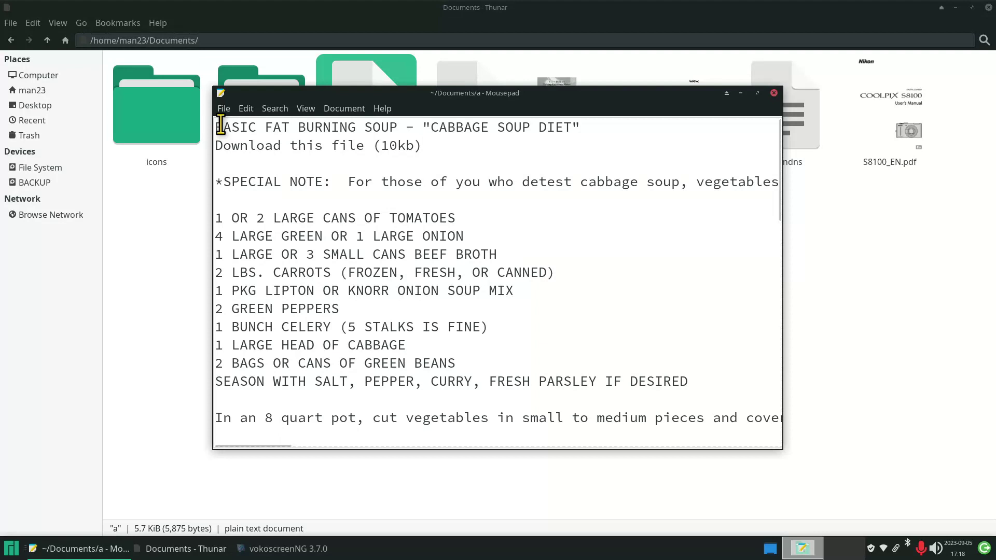
Step: Select the title line "BASIC FAT BURNING SOUP - "CABBAGE SOUP DIET"" and shrink the text until the whole document fits the window
{"action": "left_click_drag", "start_coordinate": [214, 127], "coordinate": [603, 129]}
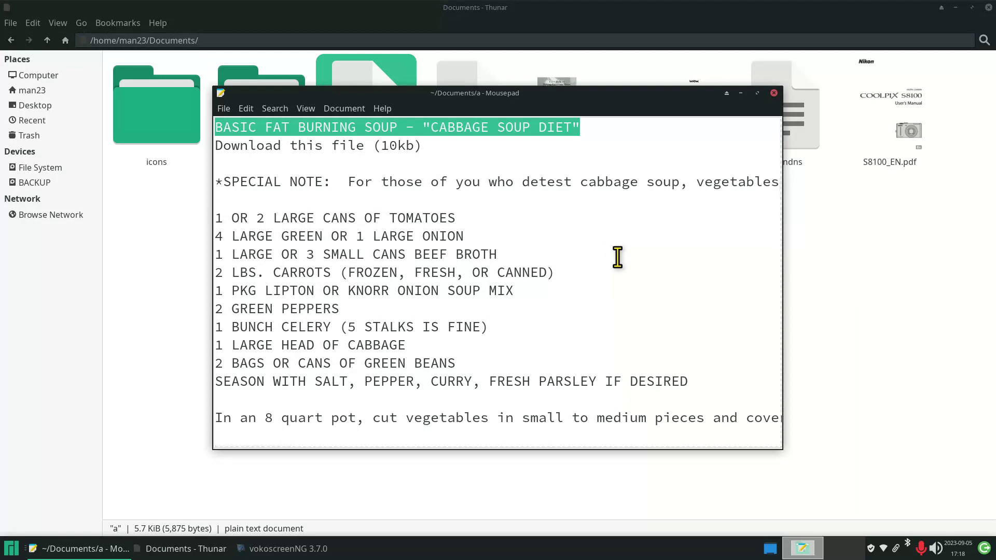
{"action": "key", "text": "ctrl+minus"}
{"action": "scroll", "coordinate": [617, 257], "scroll_direction": "down", "scroll_amount": 3}
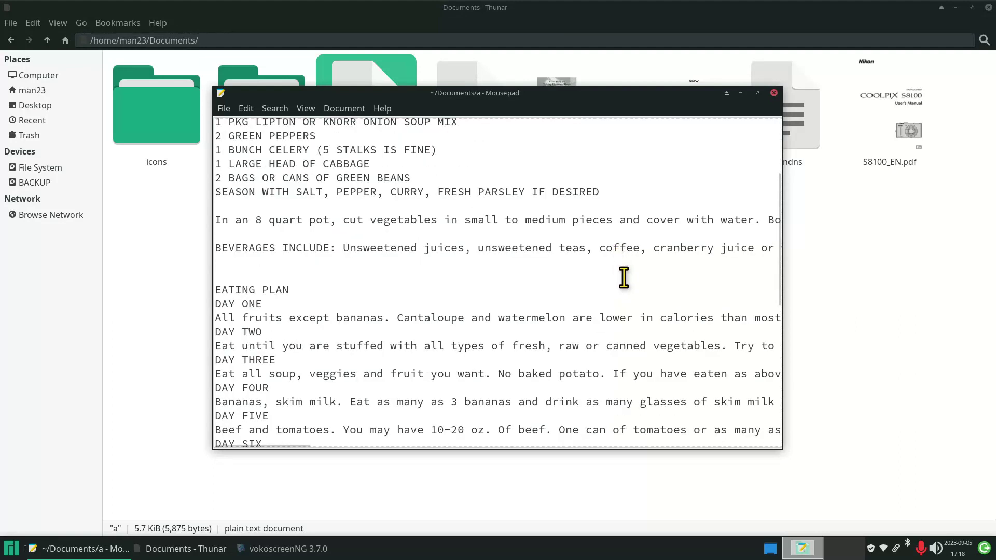
{"action": "key", "text": "ctrl+minus"}
{"action": "key", "text": "ctrl+minus"}
{"action": "key", "text": "ctrl+minus"}
{"action": "key", "text": "ctrl+minus"}
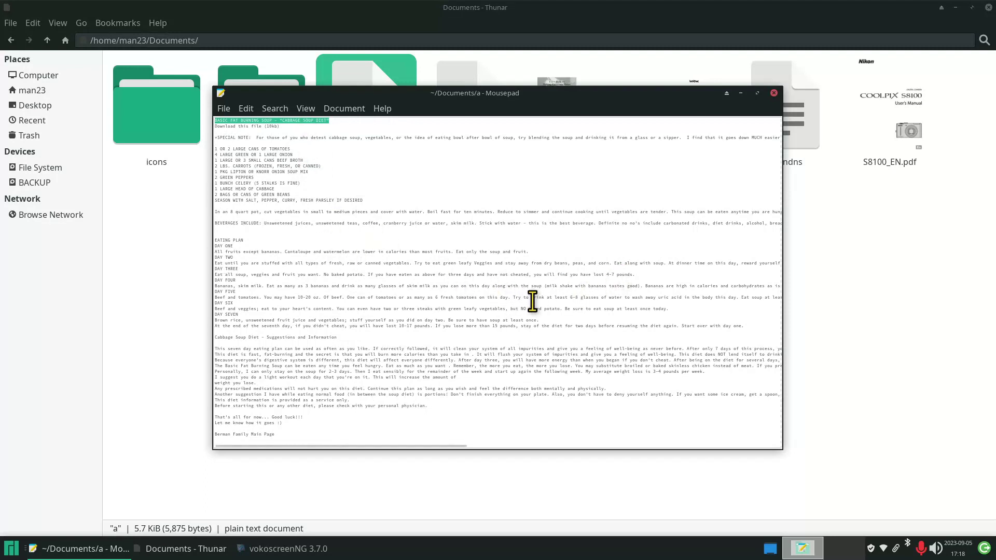
Step: Enlarge the document's text until the title line nearly fills the window width, and quit the text editor
{"action": "key", "text": "ctrl+plus"}
{"action": "key", "text": "ctrl+plus"}
{"action": "key", "text": "ctrl+plus"}
{"action": "key", "text": "ctrl+plus"}
{"action": "key", "text": "ctrl+plus"}
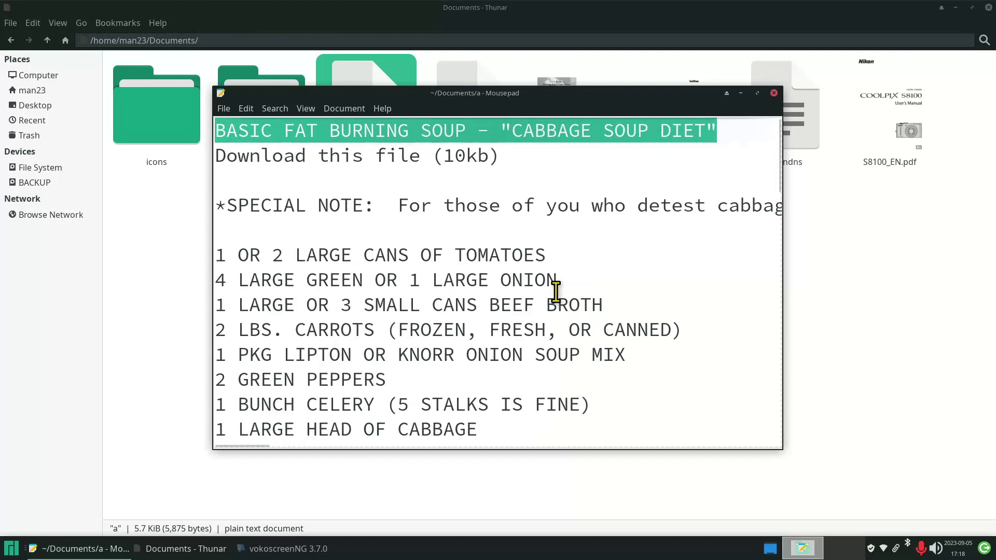
{"action": "key", "text": "ctrl+plus"}
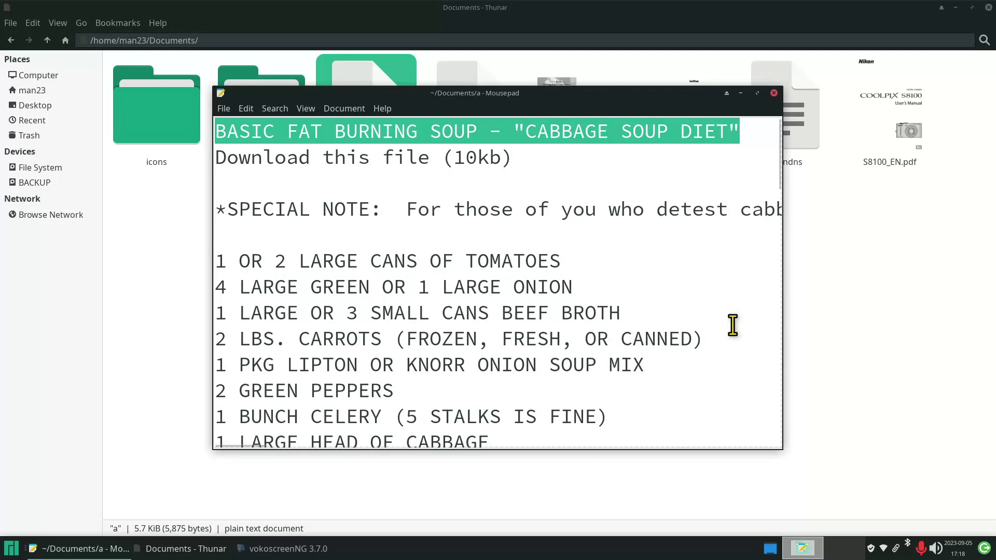
{"action": "key", "text": "ctrl+q"}
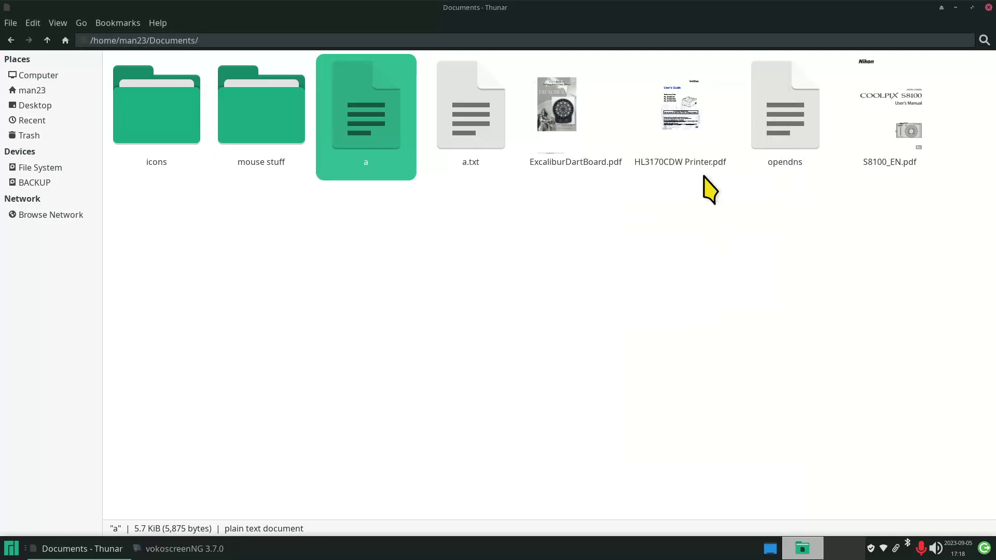
Step: Open HL3170CDW Printer.pdf in Firefox and zoom its pages up to 150% and down to 40%
{"action": "left_click", "coordinate": [688, 123]}
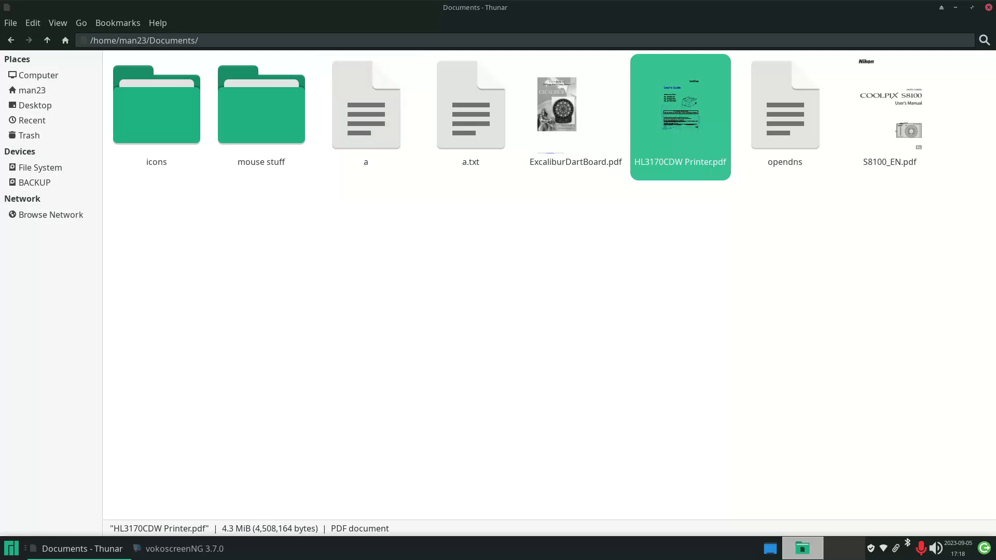
{"action": "double_click", "coordinate": [680, 109]}
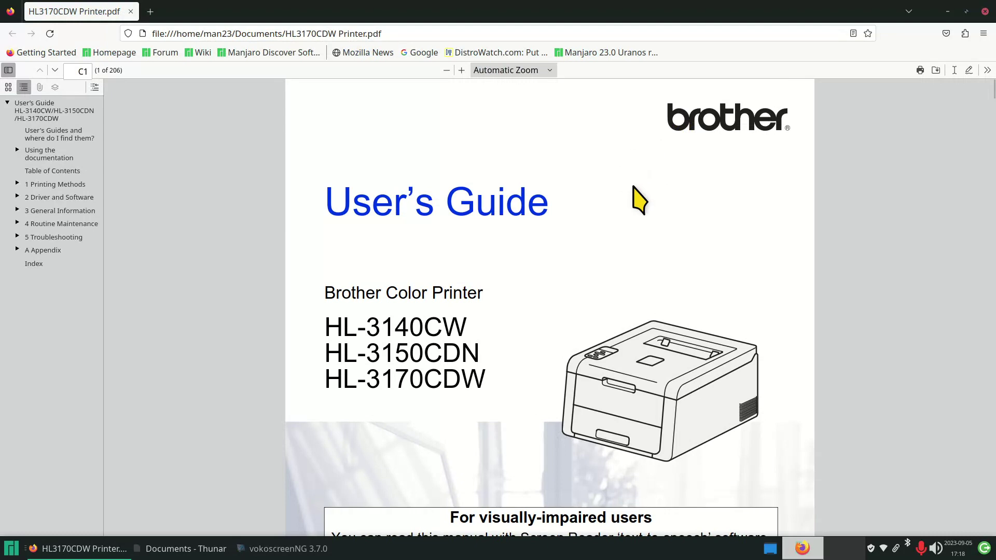
{"action": "scroll", "coordinate": [639, 200], "scroll_direction": "down", "scroll_amount": 4}
{"action": "scroll", "coordinate": [639, 200], "scroll_direction": "down", "scroll_amount": 3}
{"action": "scroll", "coordinate": [639, 200], "scroll_direction": "up", "scroll_amount": 5}
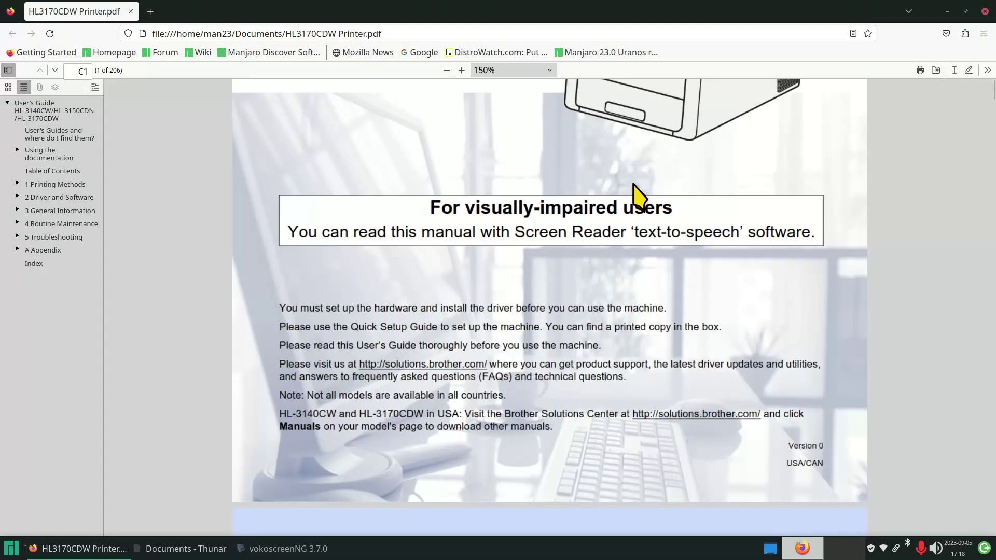
{"action": "scroll", "coordinate": [639, 199], "scroll_direction": "down", "scroll_amount": 4}
{"action": "scroll", "coordinate": [639, 200], "scroll_direction": "down", "scroll_amount": 1}
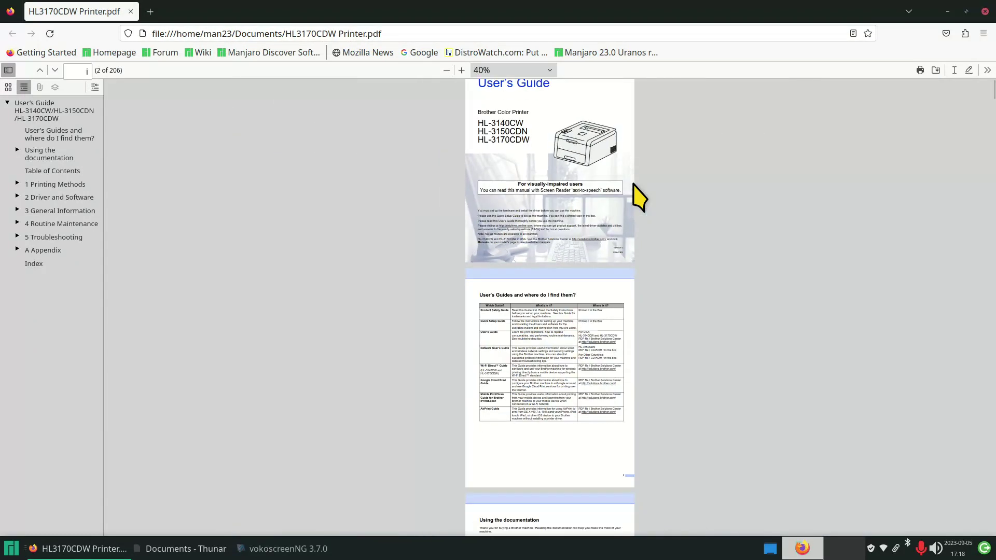
Step: Browse to the manual's Table of Contents, zoom to 80% and follow the "Recommended paper and print media" entry
{"action": "scroll", "coordinate": [639, 200], "scroll_direction": "down", "scroll_amount": 8}
{"action": "scroll", "coordinate": [639, 198], "scroll_direction": "down", "scroll_amount": 1}
{"action": "scroll", "coordinate": [718, 308], "scroll_direction": "down", "scroll_amount": 5}
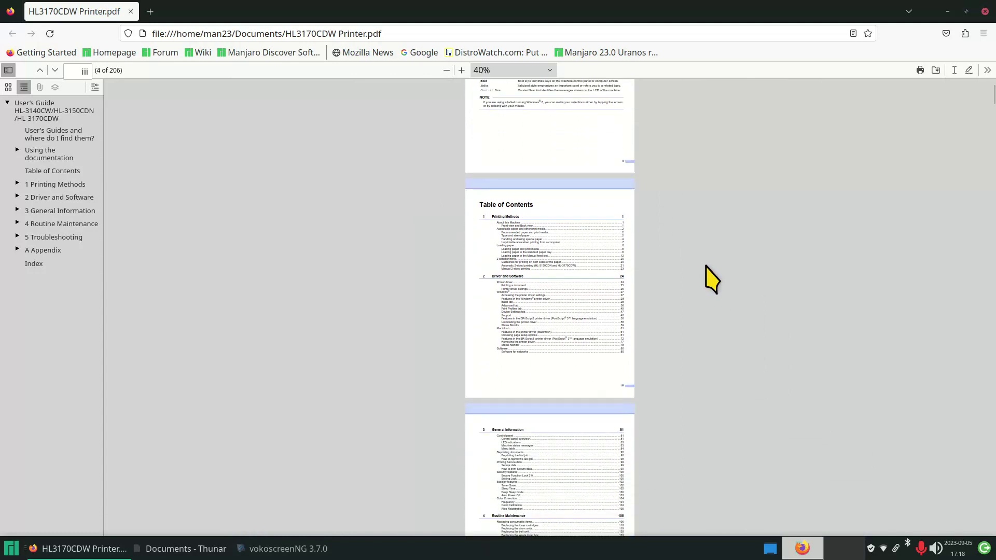
{"action": "scroll", "coordinate": [713, 291], "scroll_direction": "up", "scroll_amount": 3}
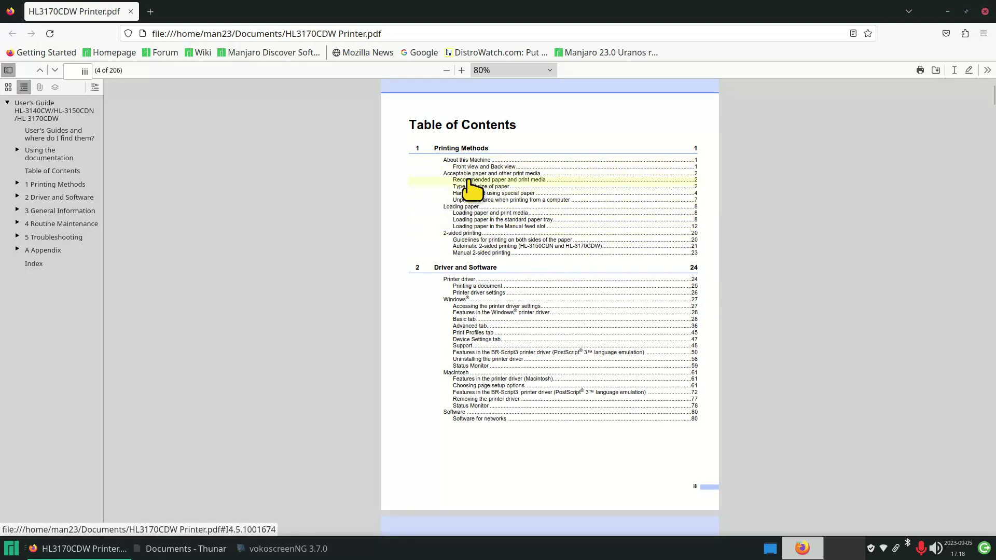
{"action": "left_click", "coordinate": [473, 181]}
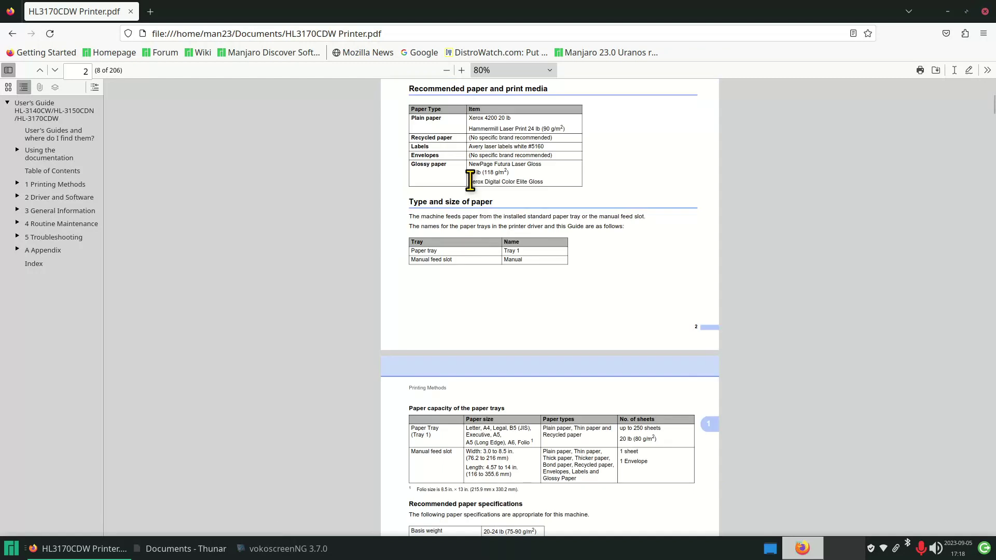
Step: Return to the manual's Table of Contents and follow the "Front view and Back view" entry
{"action": "key", "text": "alt+Left"}
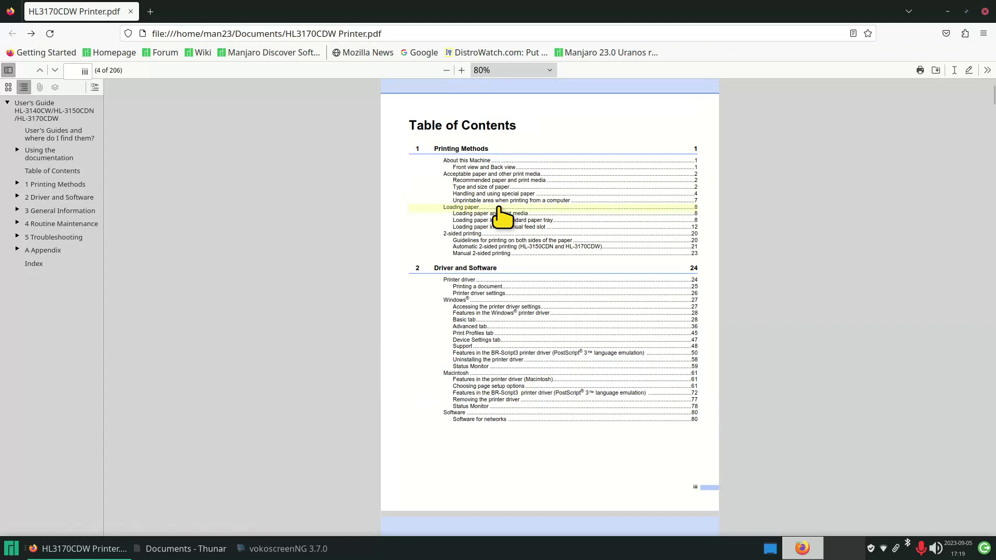
{"action": "scroll", "coordinate": [501, 218], "scroll_direction": "up", "scroll_amount": 2}
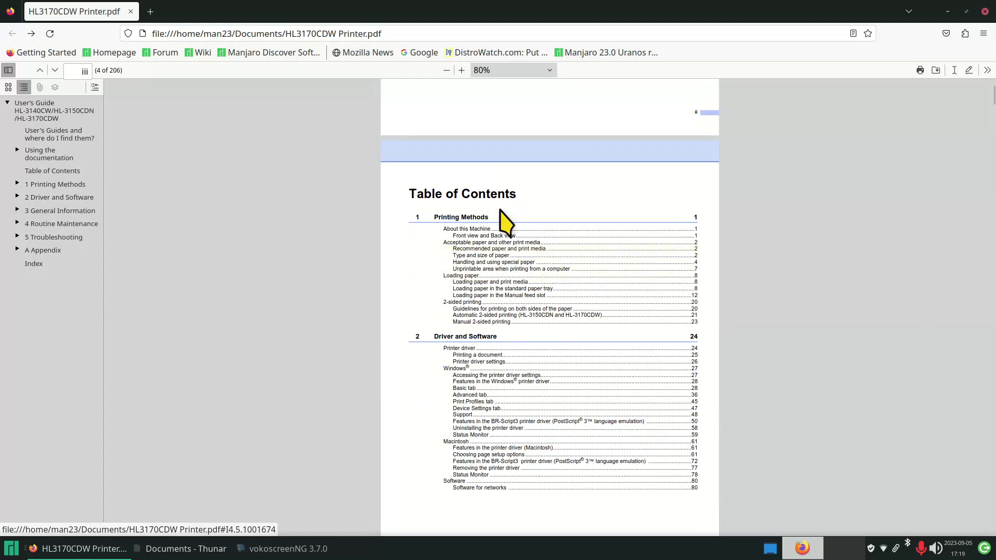
{"action": "left_click", "coordinate": [499, 236]}
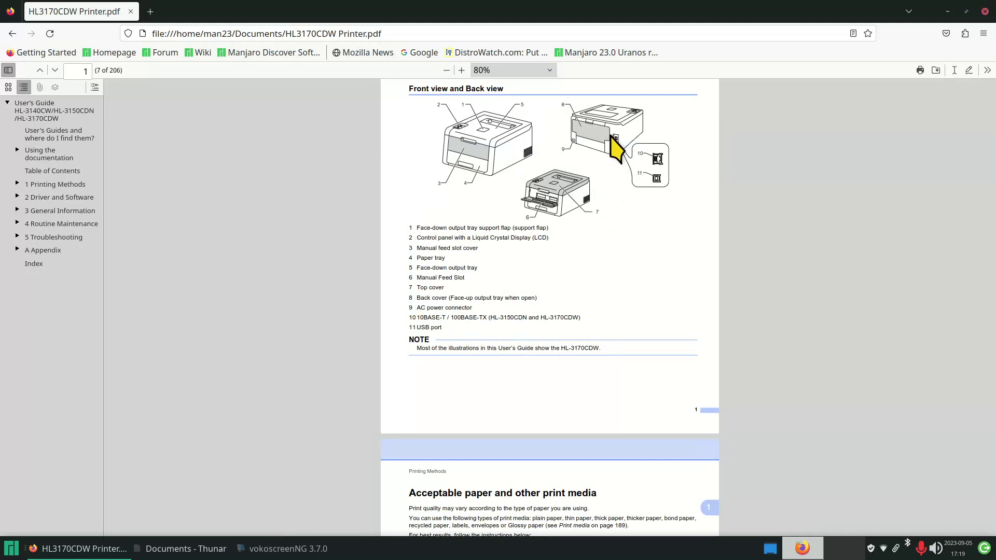
Step: Zoom the printer's front and back view illustrations up to 240%, down to 70% and back to 130%
{"action": "scroll", "coordinate": [612, 138], "scroll_direction": "up", "scroll_amount": 11}
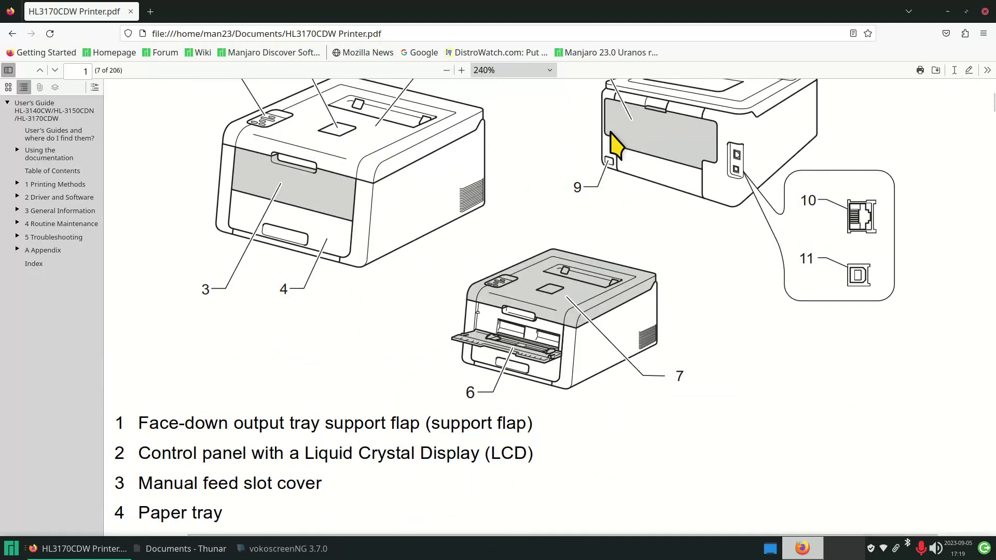
{"action": "scroll", "coordinate": [617, 146], "scroll_direction": "down", "scroll_amount": 13}
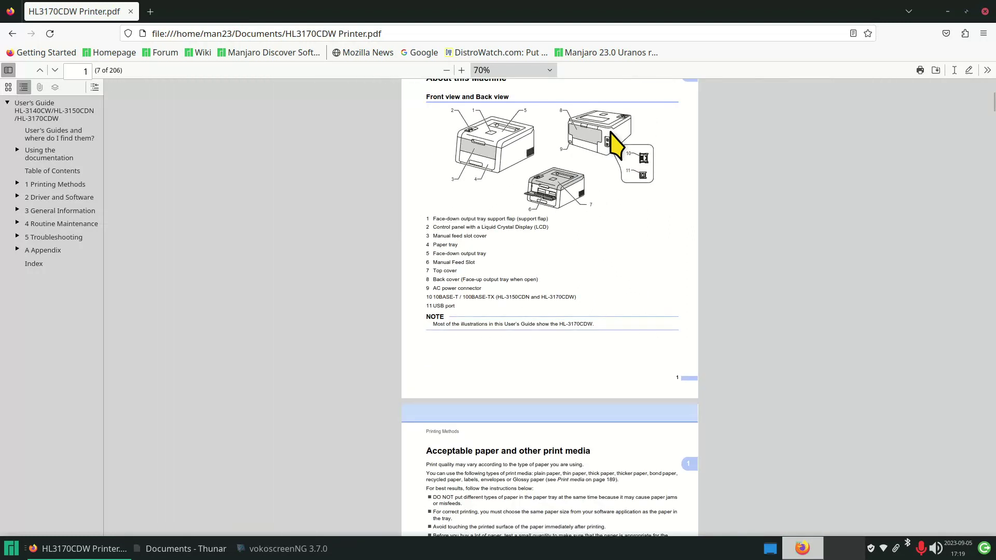
{"action": "scroll", "coordinate": [612, 150], "scroll_direction": "up", "scroll_amount": 6}
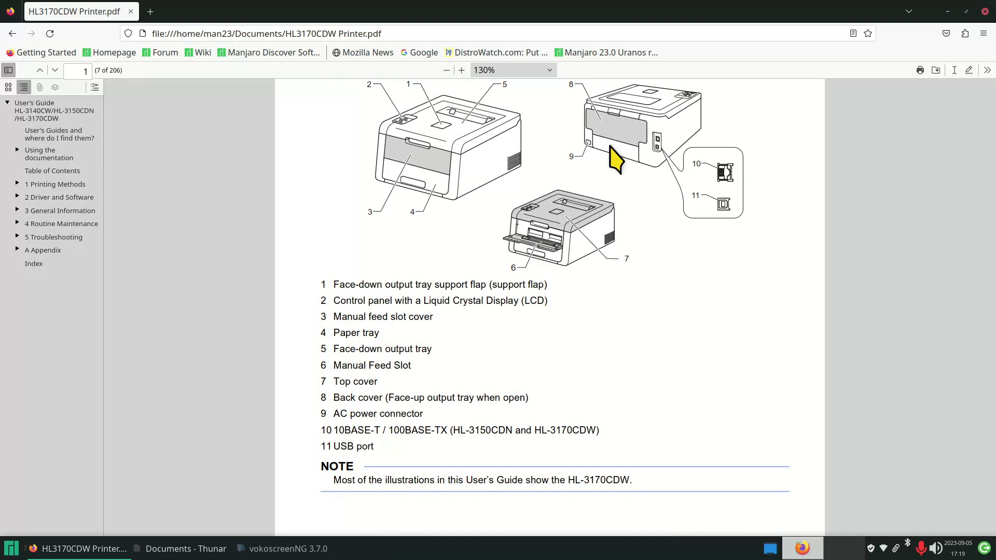
{"action": "scroll", "coordinate": [615, 159], "scroll_direction": "down", "scroll_amount": 5}
{"action": "scroll", "coordinate": [615, 159], "scroll_direction": "up", "scroll_amount": 7}
{"action": "scroll", "coordinate": [615, 158], "scroll_direction": "down", "scroll_amount": 3}
{"action": "scroll", "coordinate": [617, 161], "scroll_direction": "down", "scroll_amount": 2}
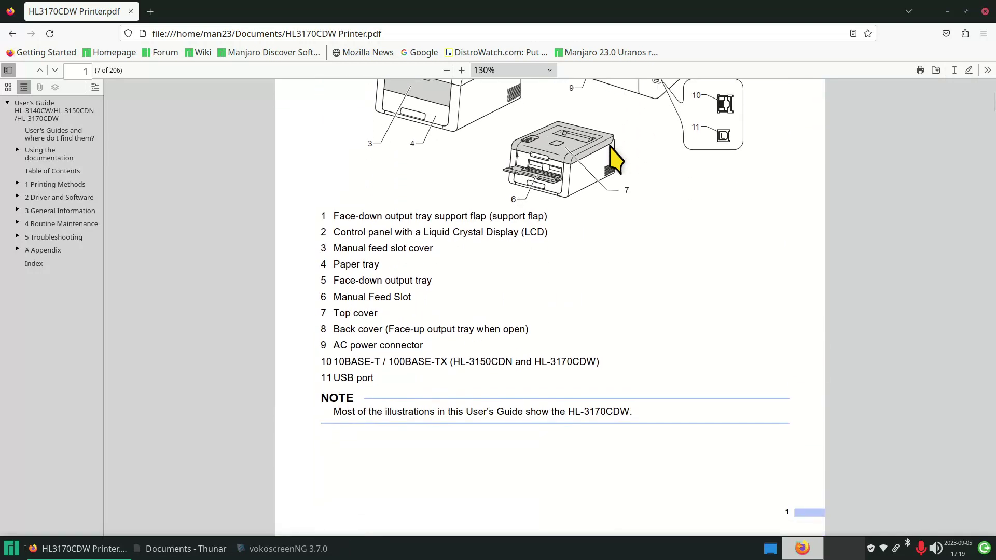
Step: Browse from the paper specifications to the instructions for loading the standard paper tray, reducing the zoom to 50%
{"action": "scroll", "coordinate": [615, 159], "scroll_direction": "down", "scroll_amount": 20}
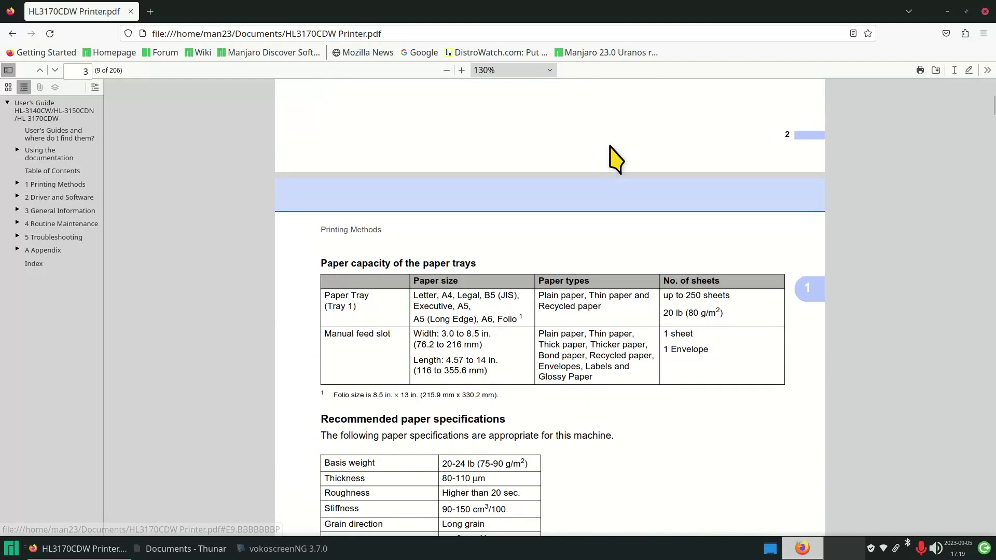
{"action": "scroll", "coordinate": [615, 159], "scroll_direction": "down", "scroll_amount": 10}
{"action": "scroll", "coordinate": [617, 161], "scroll_direction": "down", "scroll_amount": 8}
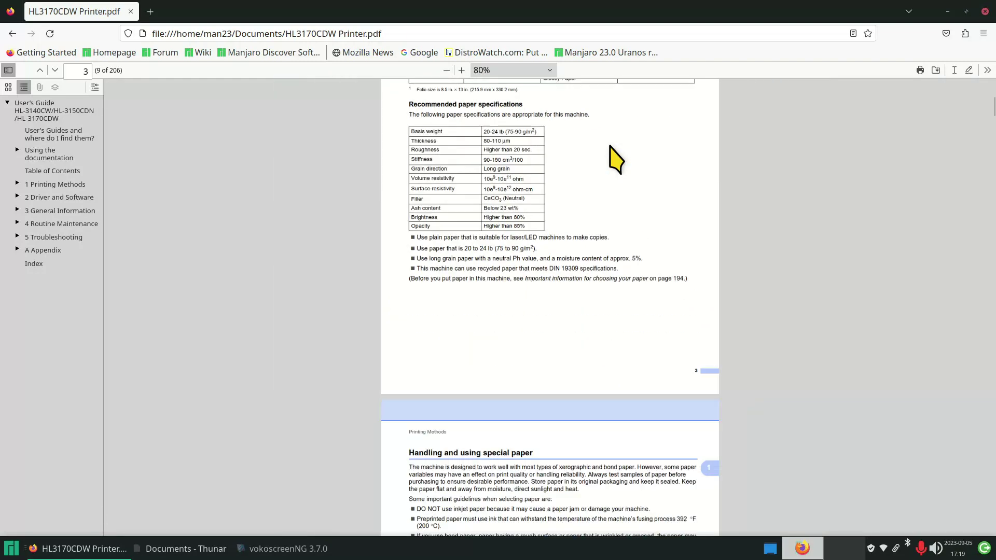
{"action": "scroll", "coordinate": [616, 160], "scroll_direction": "down", "scroll_amount": 10}
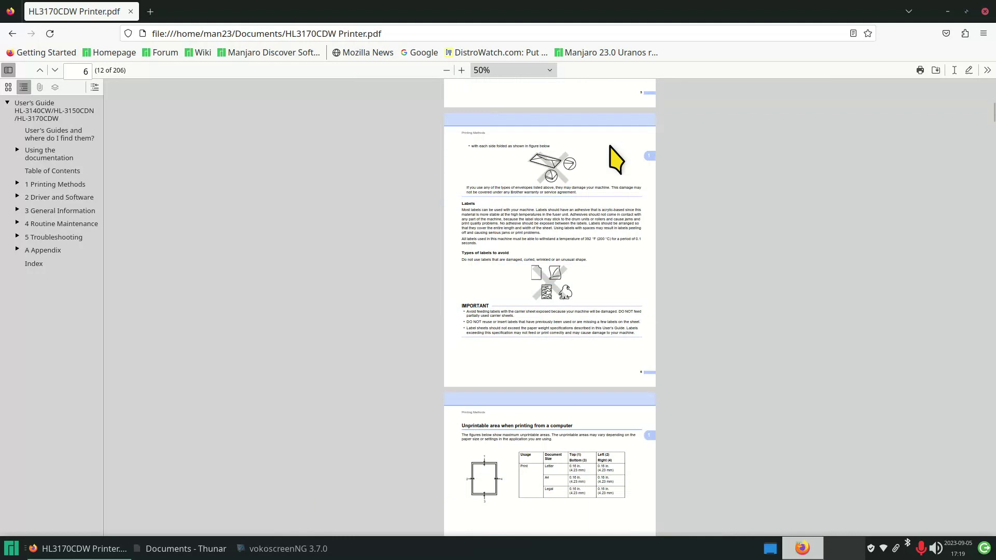
{"action": "scroll", "coordinate": [615, 160], "scroll_direction": "down", "scroll_amount": 20}
{"action": "scroll", "coordinate": [611, 146], "scroll_direction": "down", "scroll_amount": 5}
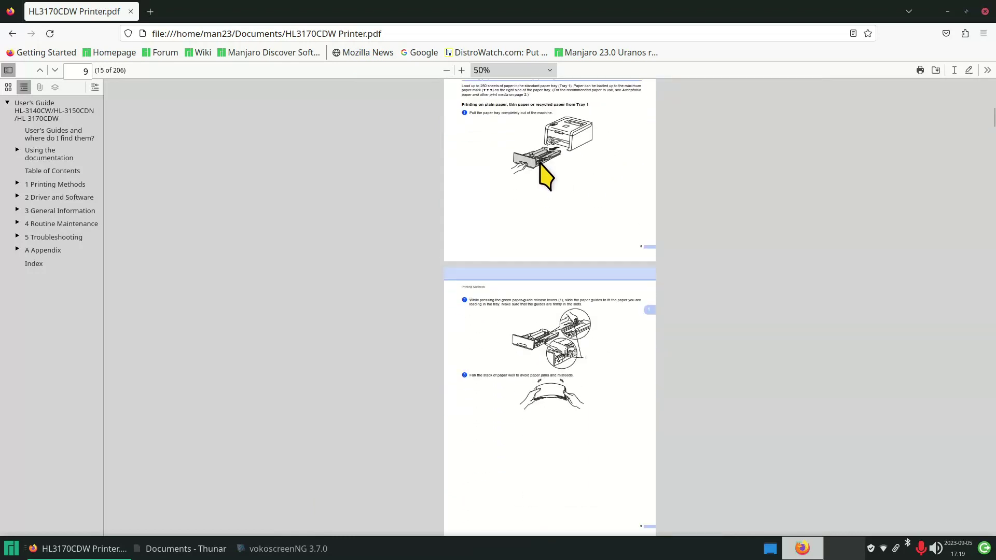
Step: Enlarge the illustration of the paper tray being pulled out to 330%, and close the PDF
{"action": "scroll", "coordinate": [540, 163], "scroll_direction": "up", "scroll_amount": 12, "text": "ctrl"}
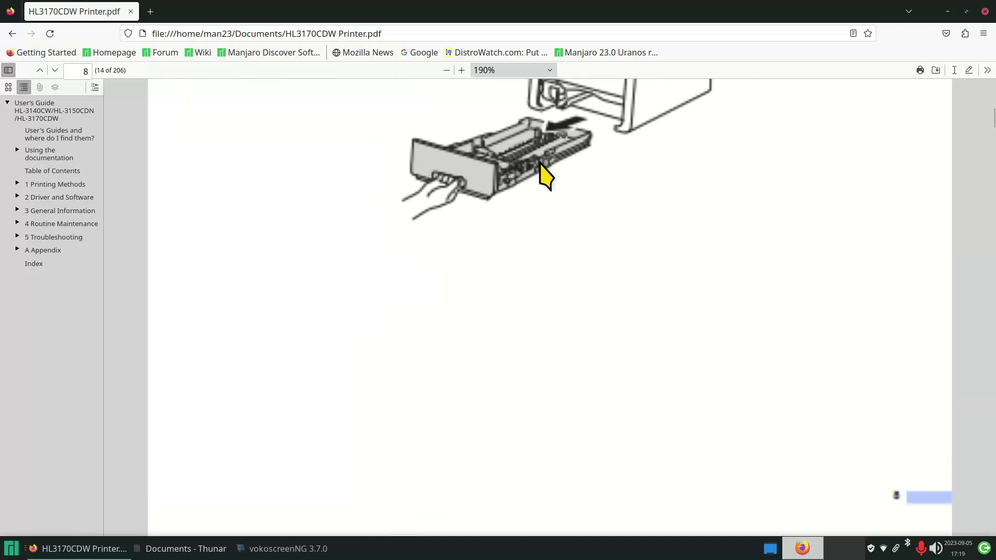
{"action": "scroll", "coordinate": [535, 162], "scroll_direction": "up", "scroll_amount": 5, "text": "ctrl"}
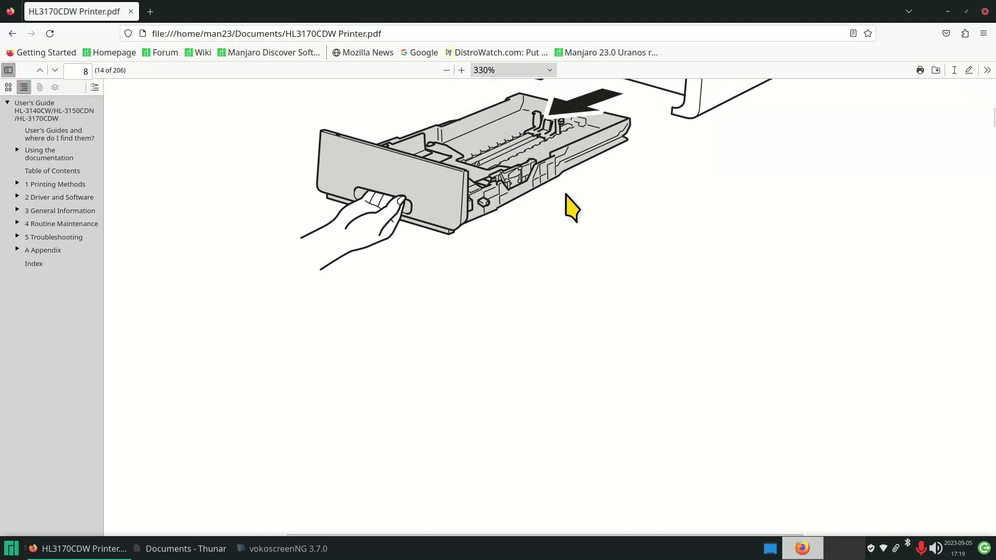
{"action": "key", "text": "ctrl+w"}
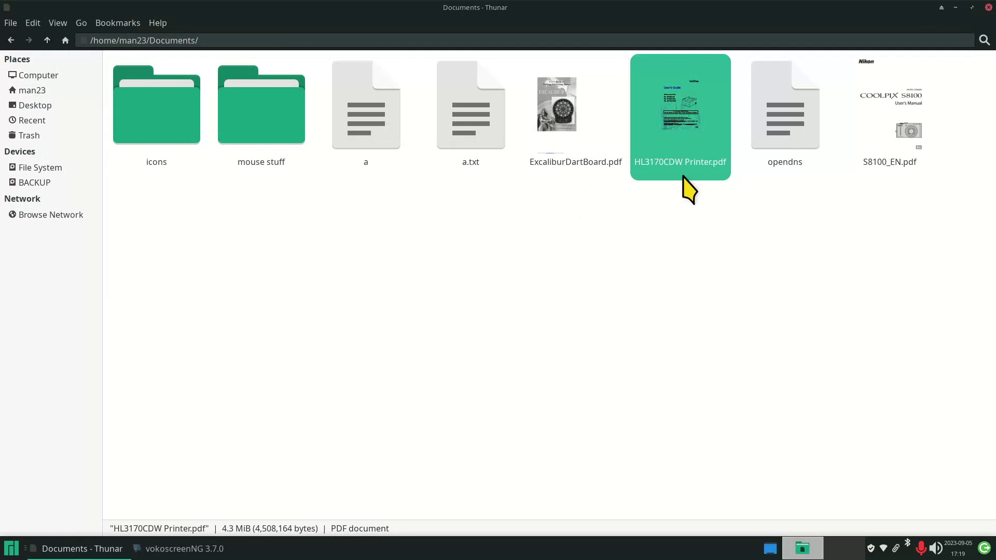
Step: Apply a red highlight foreground to HL3170CDW Printer.pdf in the Documents folder
{"action": "left_click", "coordinate": [690, 230]}
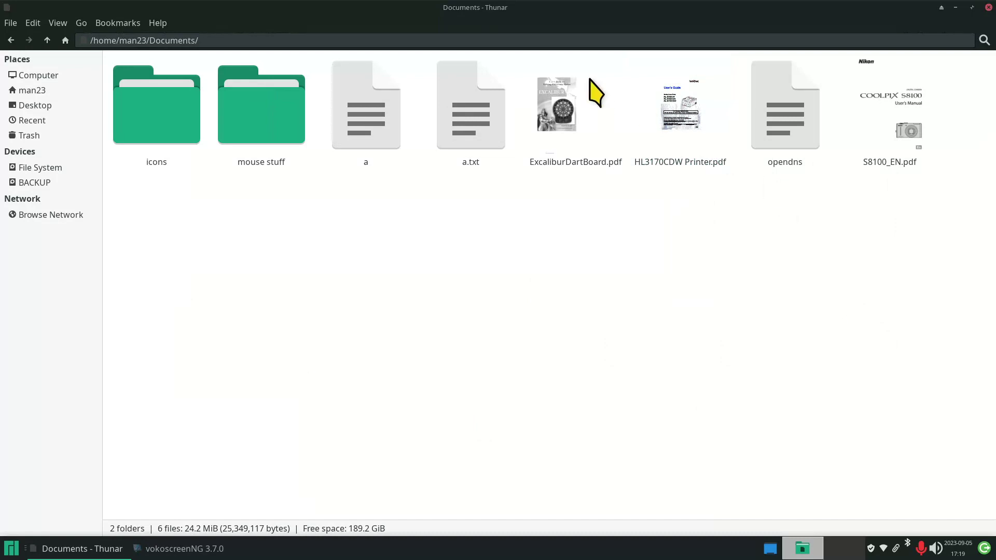
{"action": "right_click", "coordinate": [681, 101]}
{"action": "left_click", "coordinate": [729, 280]}
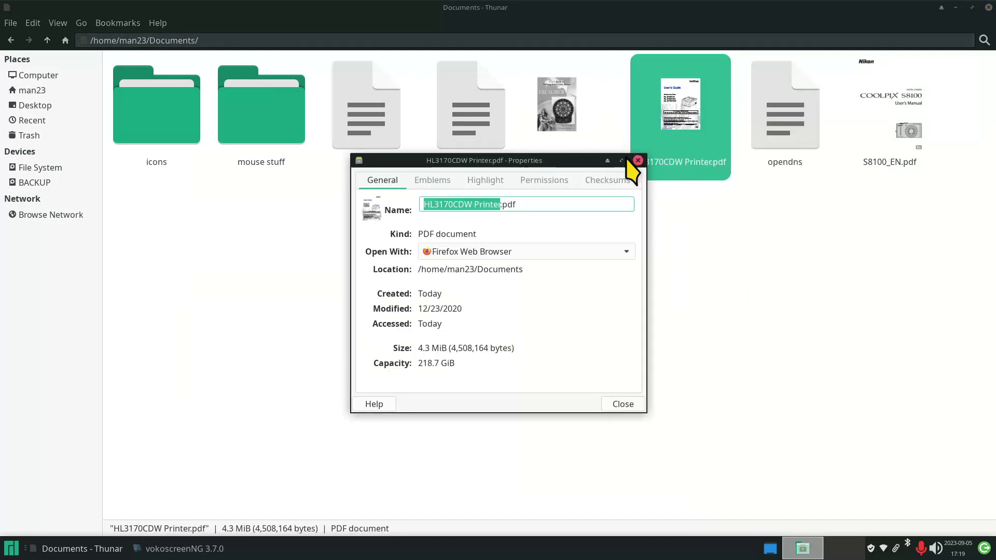
{"action": "left_click", "coordinate": [487, 182]}
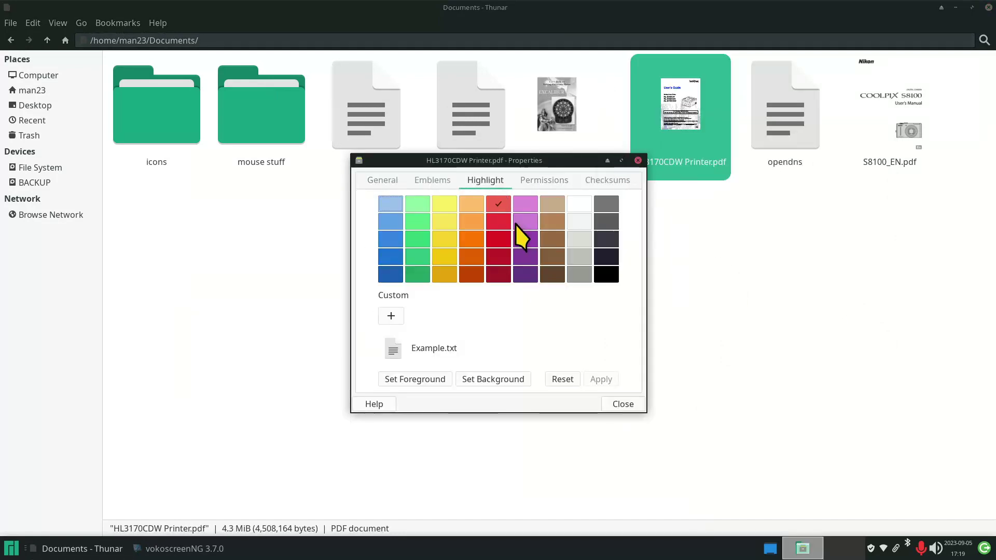
{"action": "left_click", "coordinate": [429, 383]}
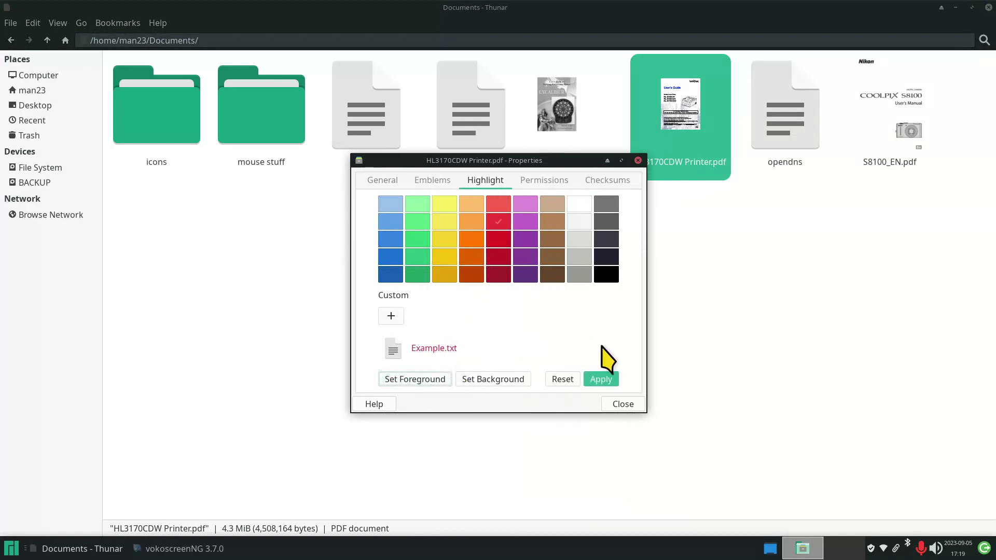
{"action": "left_click", "coordinate": [601, 379]}
{"action": "left_click", "coordinate": [622, 404]}
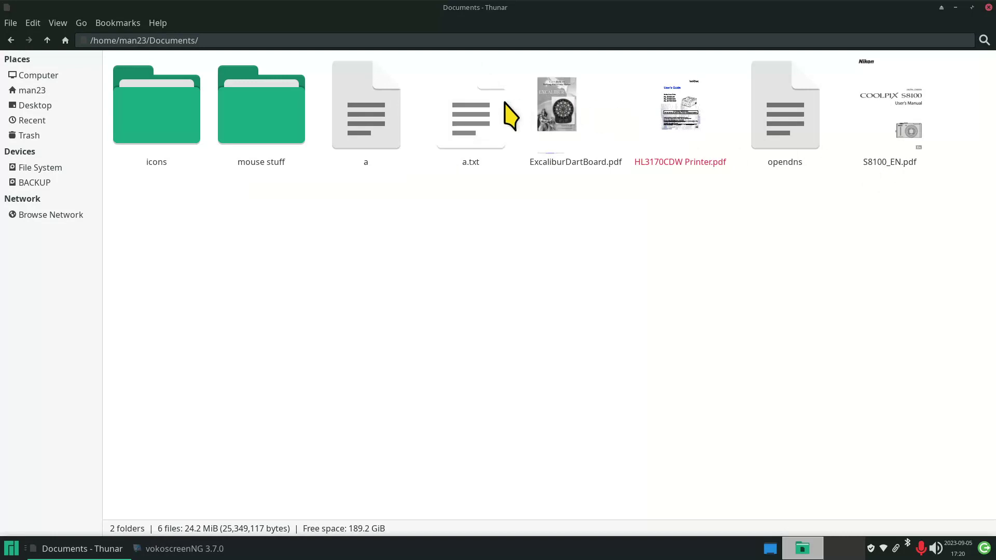
Step: Apply a purple highlight background to S8100_EN.pdf and deselect the file
{"action": "left_click", "coordinate": [374, 112]}
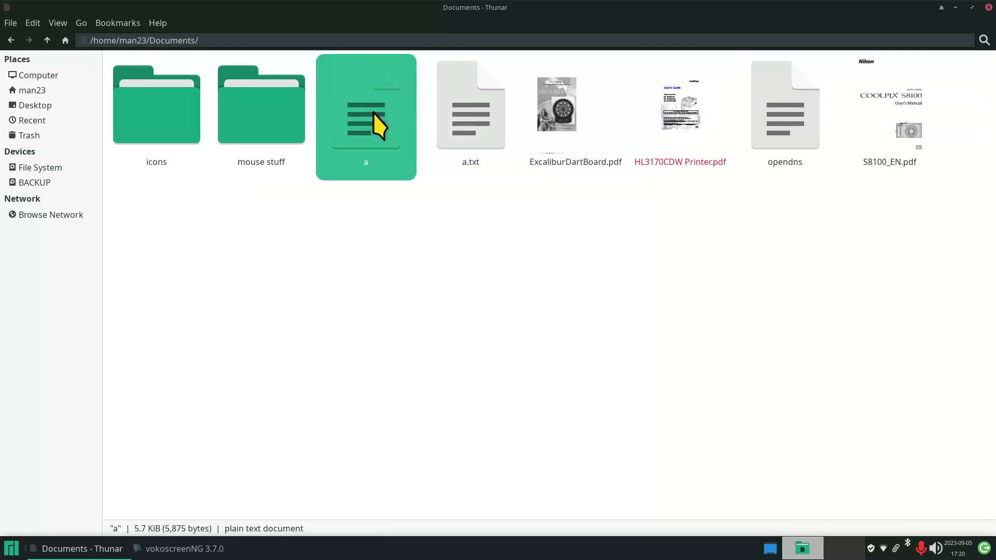
{"action": "left_click", "coordinate": [866, 150]}
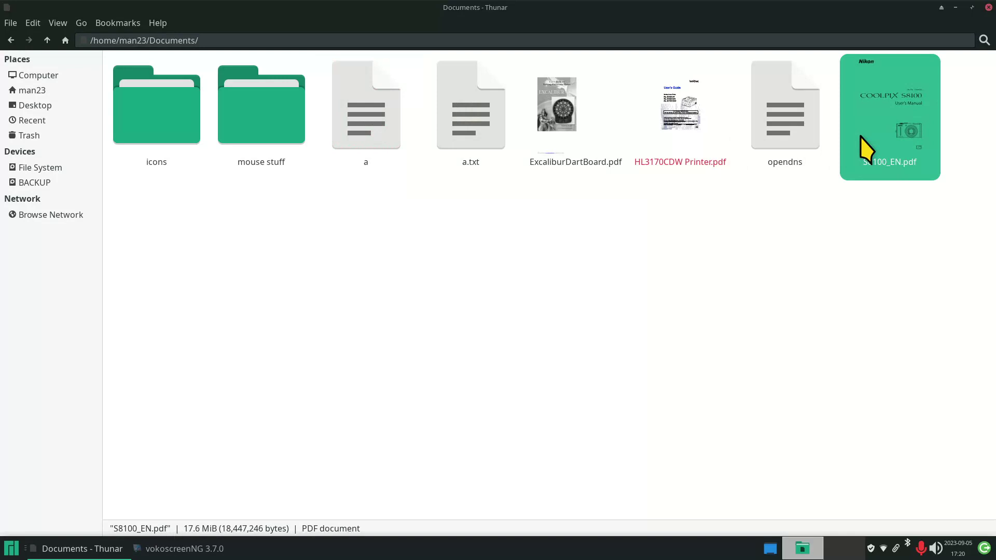
{"action": "right_click", "coordinate": [854, 129]}
{"action": "left_click", "coordinate": [781, 309]}
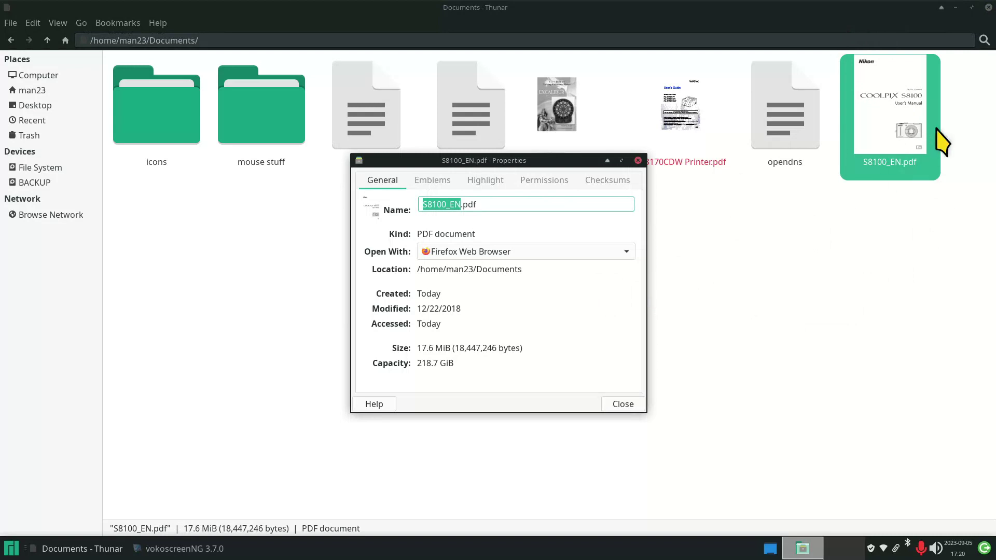
{"action": "left_click", "coordinate": [485, 180]}
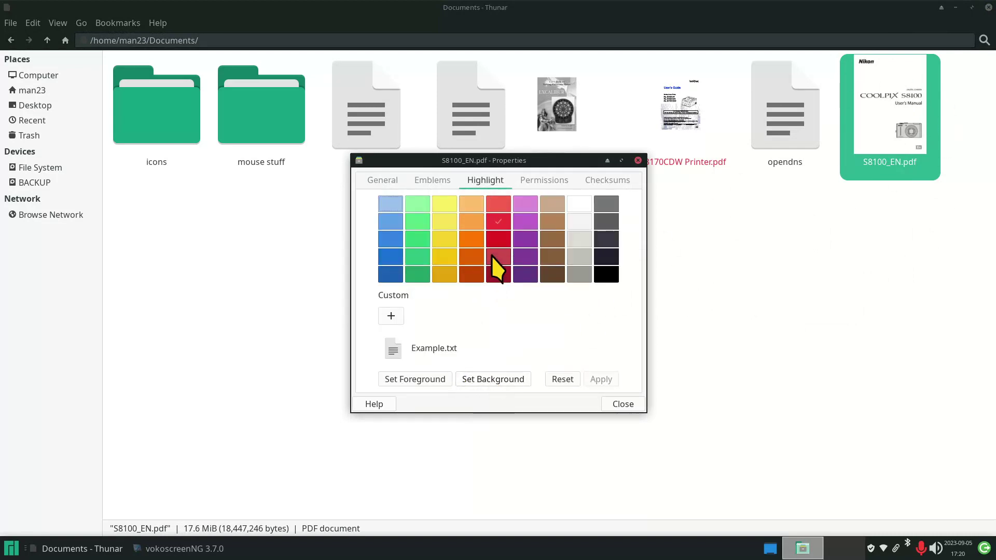
{"action": "left_click", "coordinate": [525, 221]}
{"action": "left_click", "coordinate": [498, 381]}
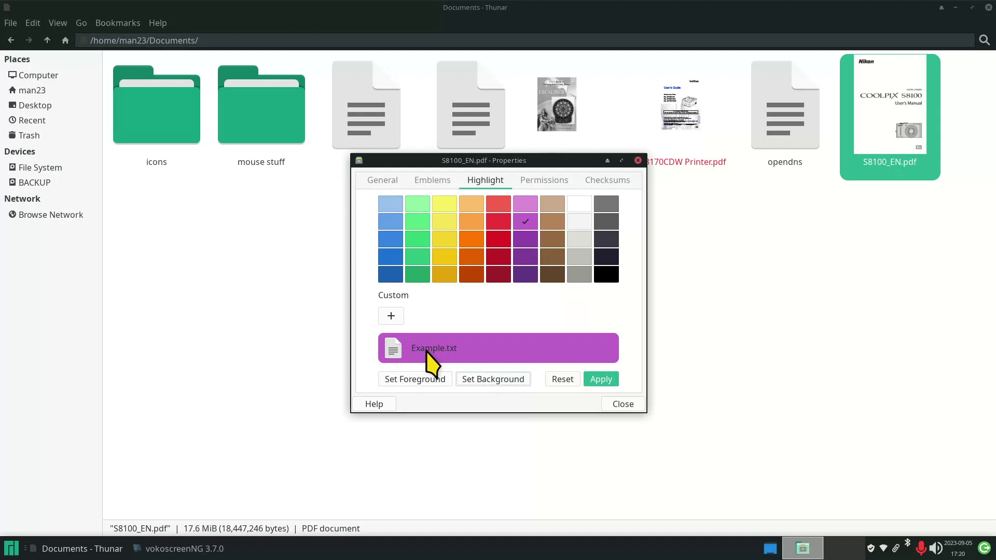
{"action": "left_click", "coordinate": [601, 379]}
{"action": "left_click", "coordinate": [622, 404]}
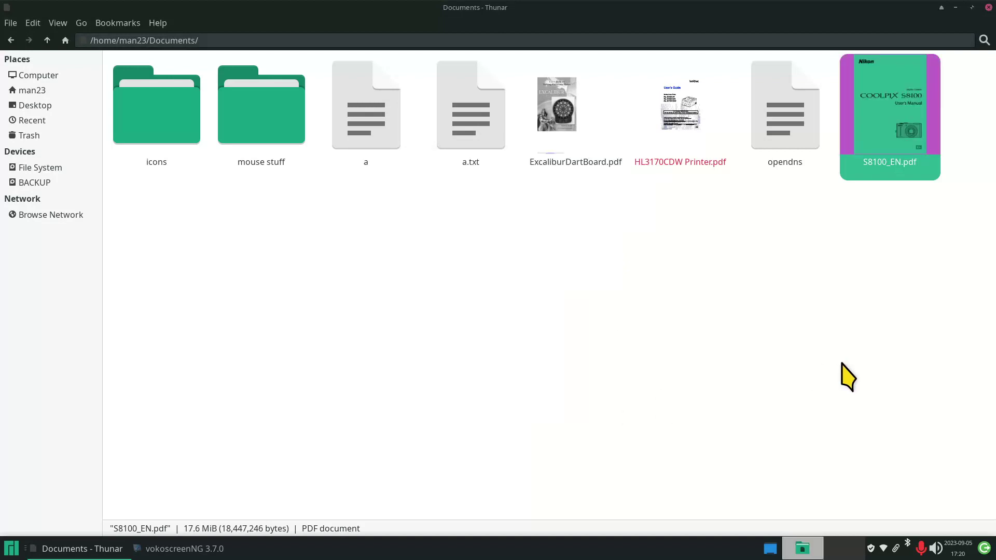
{"action": "left_click", "coordinate": [849, 377]}
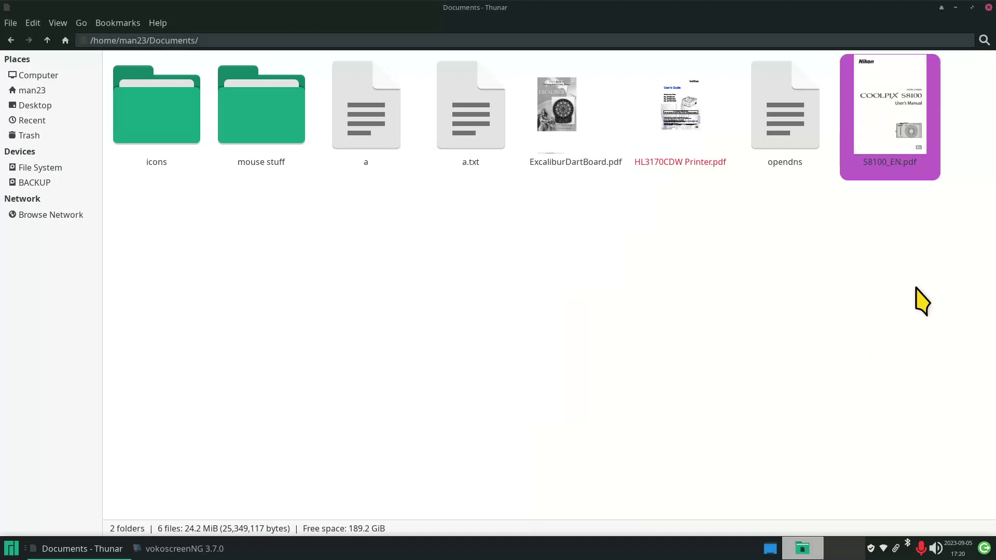
Step: Apply a white highlight foreground to the purple-highlighted S8100_EN.pdf
{"action": "right_click", "coordinate": [893, 139]}
{"action": "left_click", "coordinate": [753, 317]}
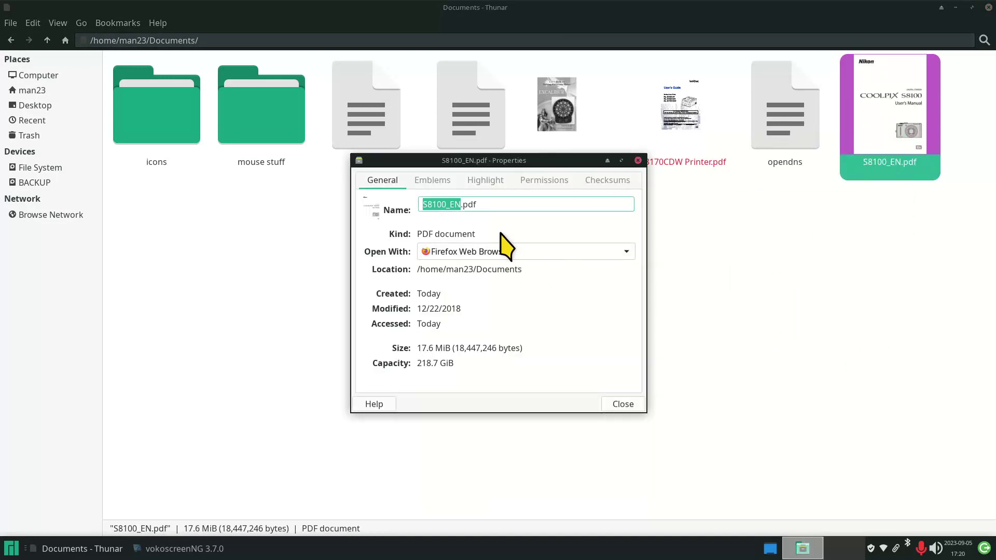
{"action": "left_click", "coordinate": [485, 182]}
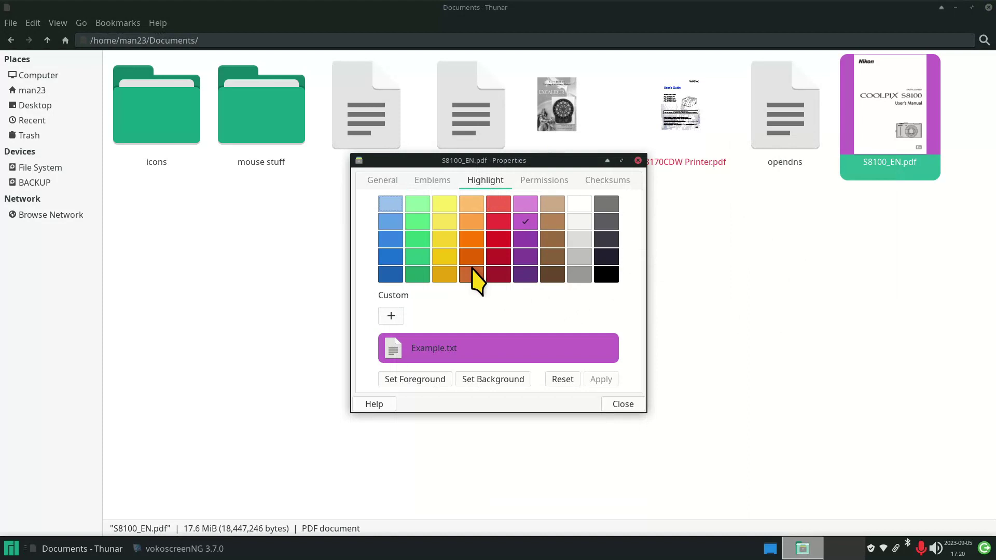
{"action": "left_click", "coordinate": [576, 207]}
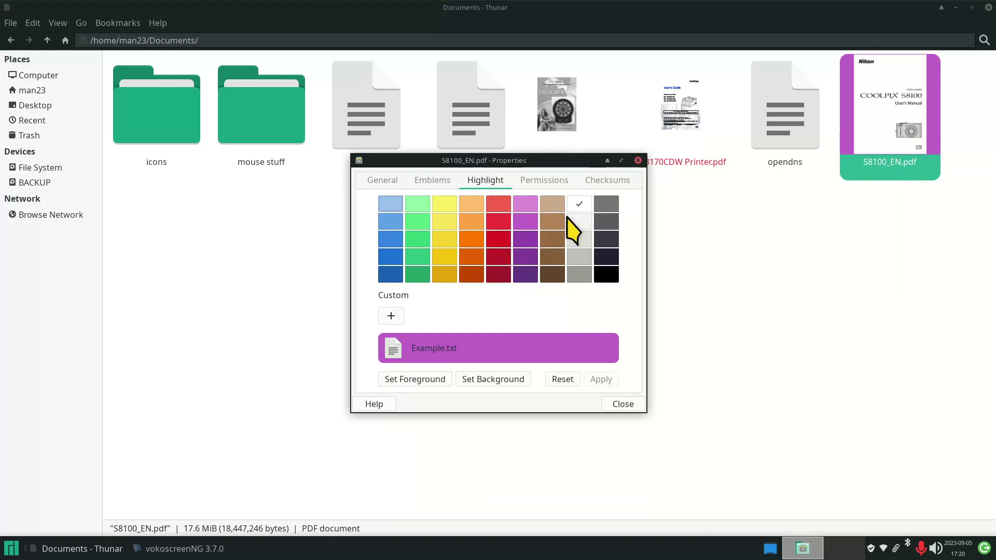
{"action": "left_click", "coordinate": [419, 381]}
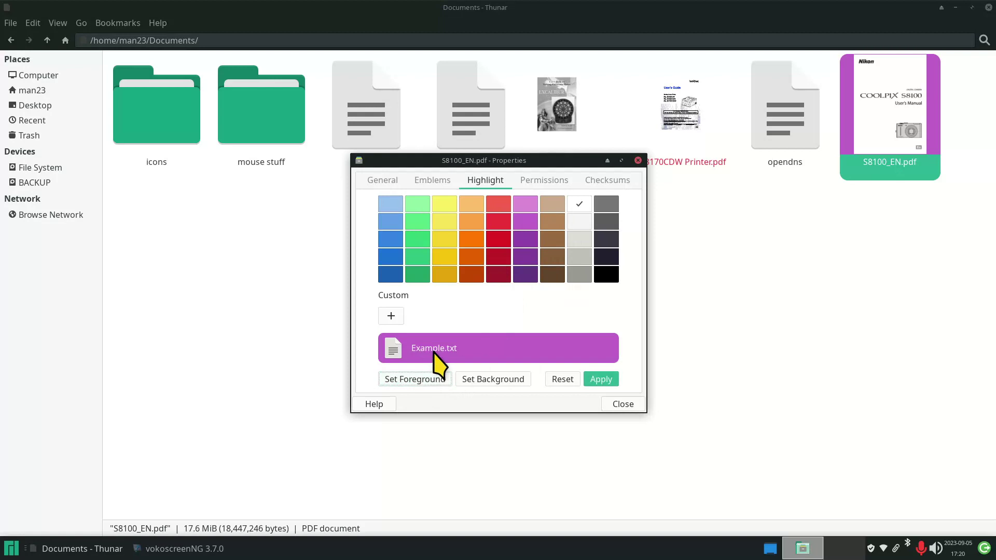
{"action": "left_click", "coordinate": [601, 381]}
{"action": "left_click", "coordinate": [623, 404]}
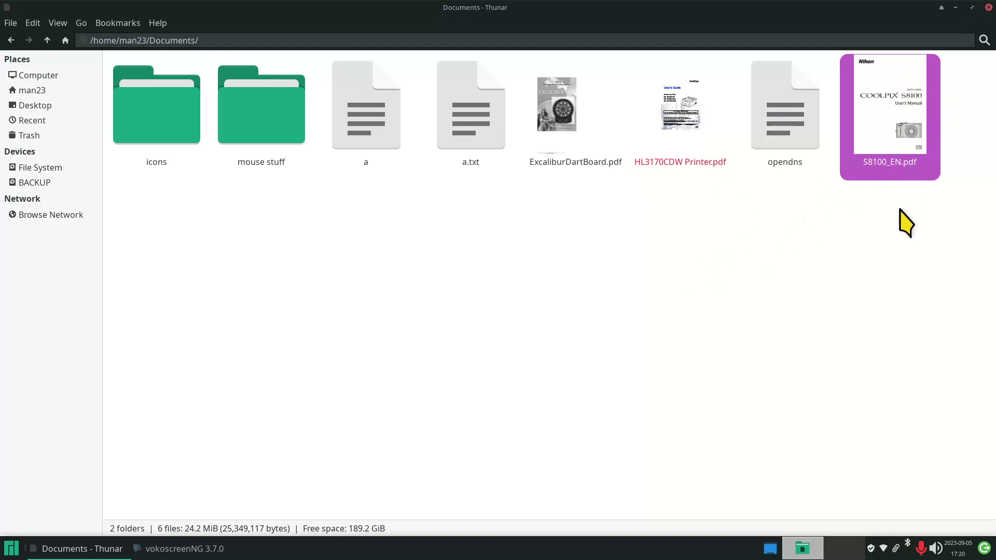
{"action": "right_click", "coordinate": [891, 117]}
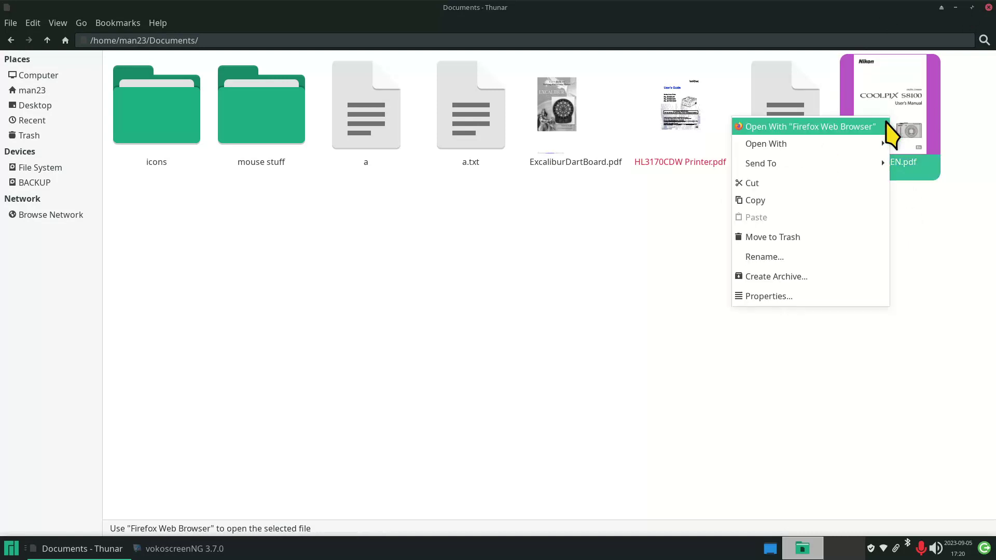
{"action": "left_click", "coordinate": [916, 311]}
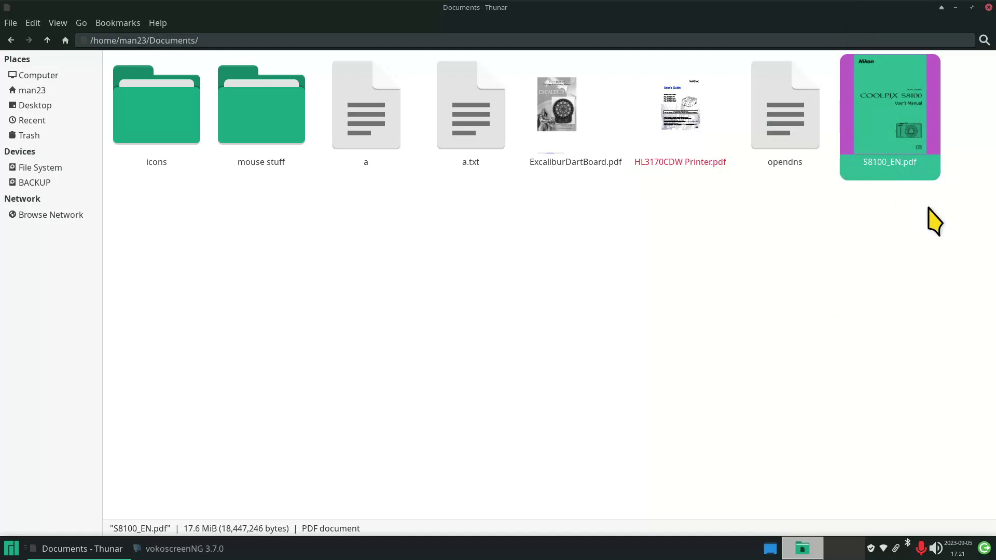
{"action": "left_click", "coordinate": [904, 262]}
{"action": "left_click", "coordinate": [913, 141]}
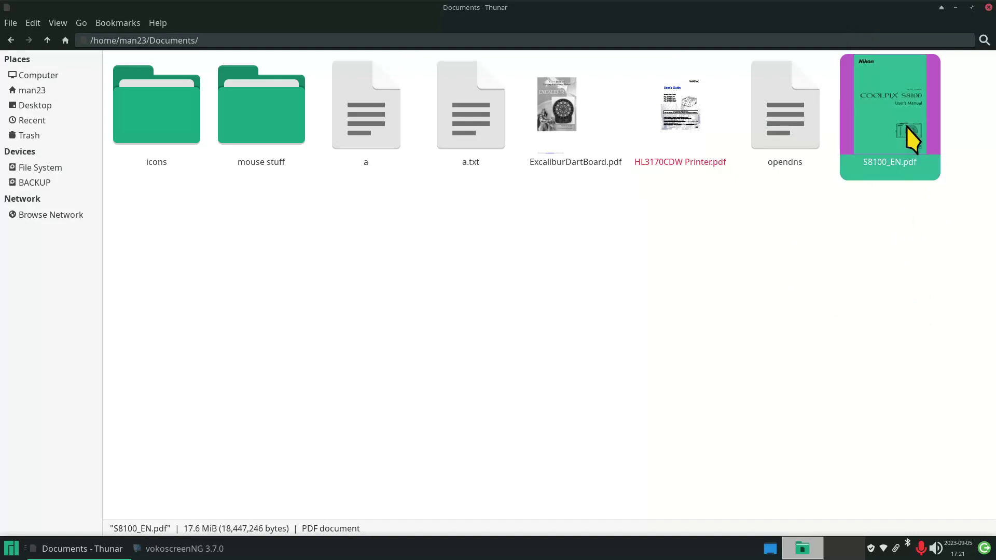
{"action": "left_click", "coordinate": [771, 110]}
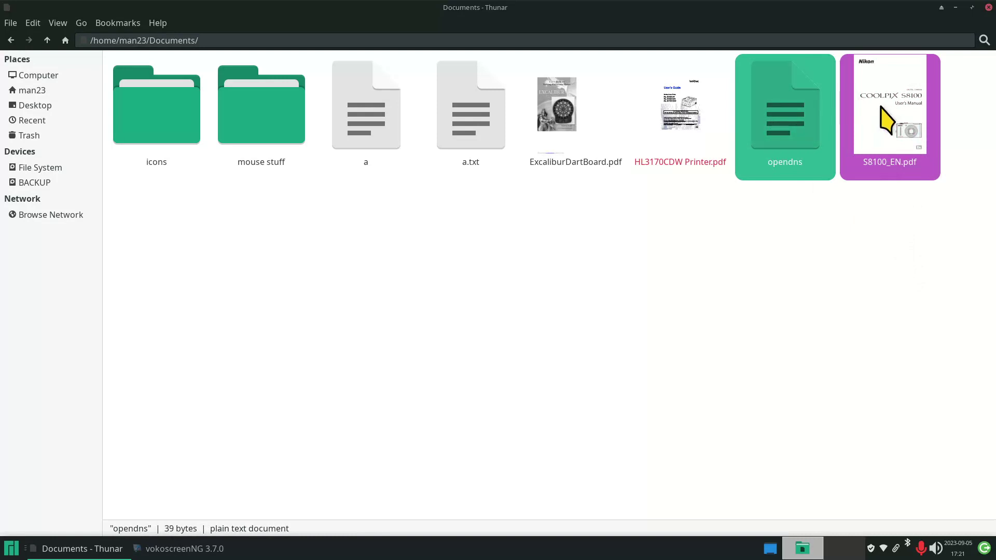
Step: Alternate the selection between the purple-highlighted S8100_EN.pdf and opendns, and view the opendns text file before closing it
{"action": "left_click", "coordinate": [880, 107]}
{"action": "left_click", "coordinate": [786, 110]}
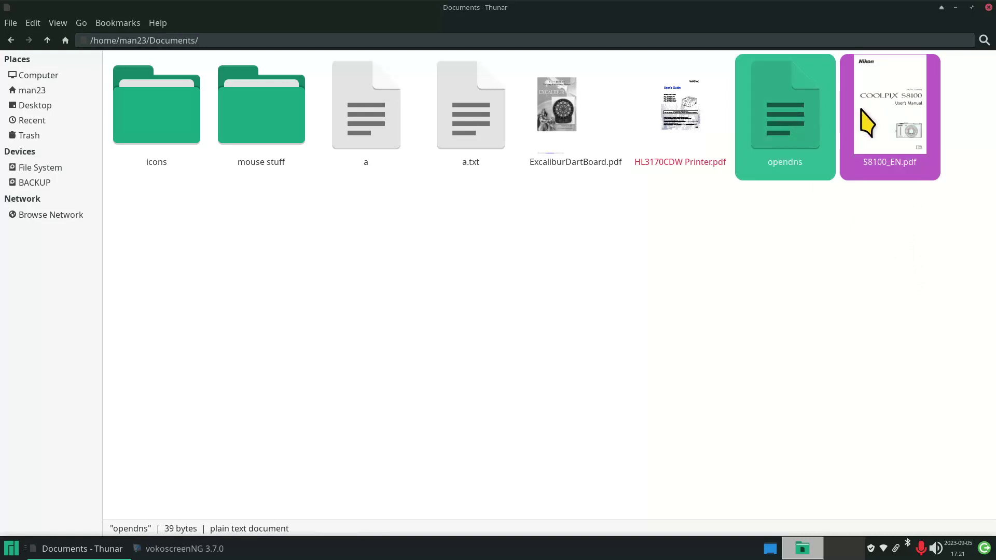
{"action": "left_click", "coordinate": [861, 109]}
{"action": "left_click", "coordinate": [794, 122]}
{"action": "left_click", "coordinate": [885, 111]}
{"action": "left_click", "coordinate": [789, 123]}
{"action": "left_click", "coordinate": [913, 113]}
{"action": "double_click", "coordinate": [787, 106]}
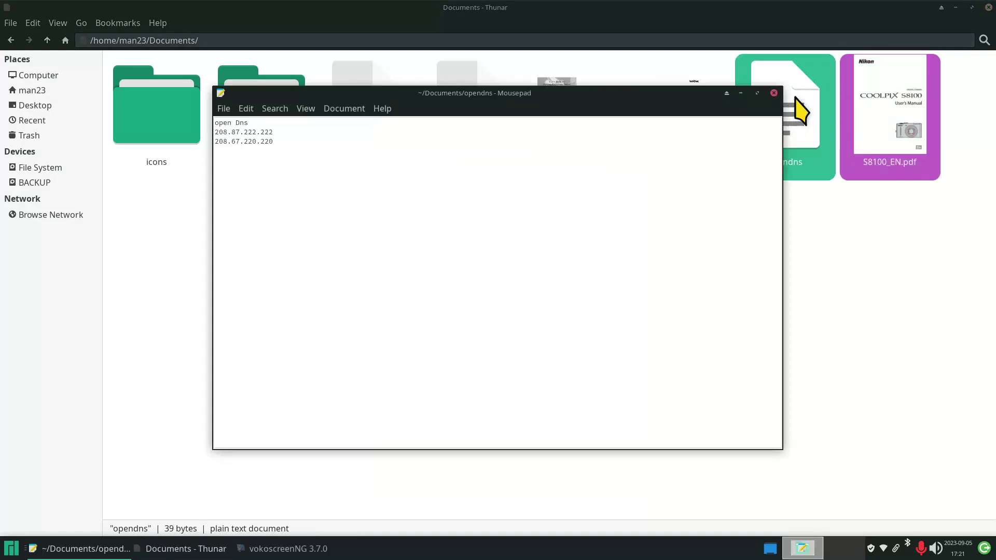
{"action": "left_click", "coordinate": [774, 92]}
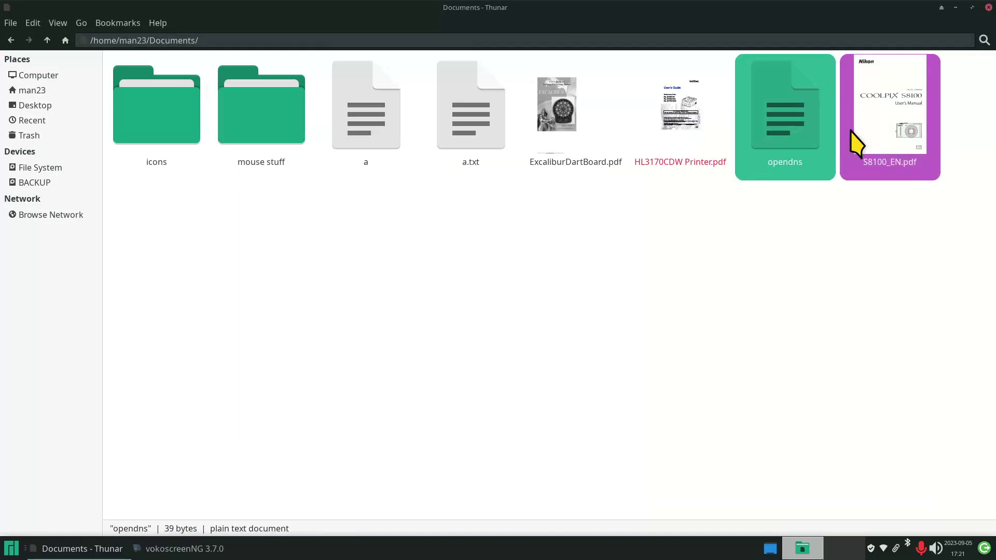
Step: Reset the highlight colours of S8100_EN.pdf in its properties
{"action": "right_click", "coordinate": [861, 117]}
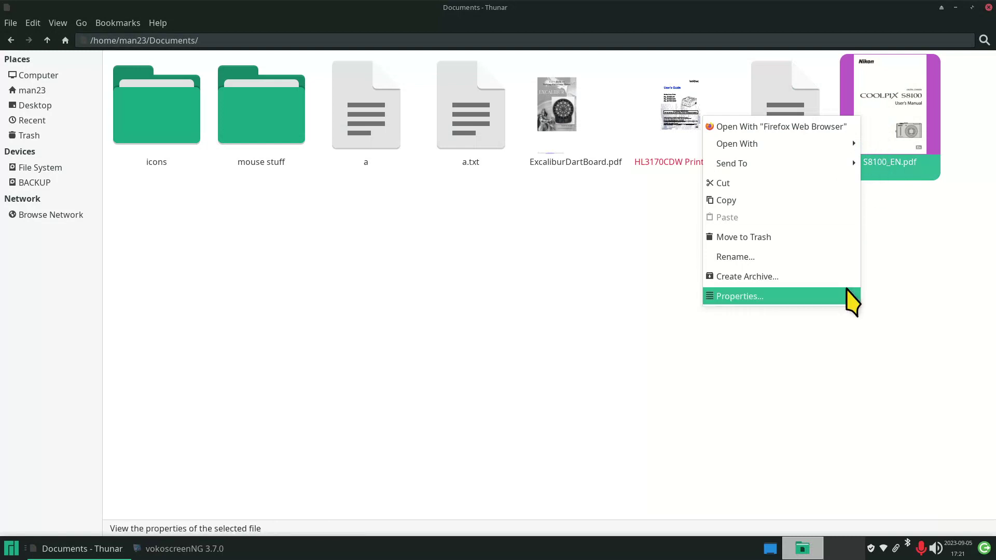
{"action": "left_click", "coordinate": [820, 293]}
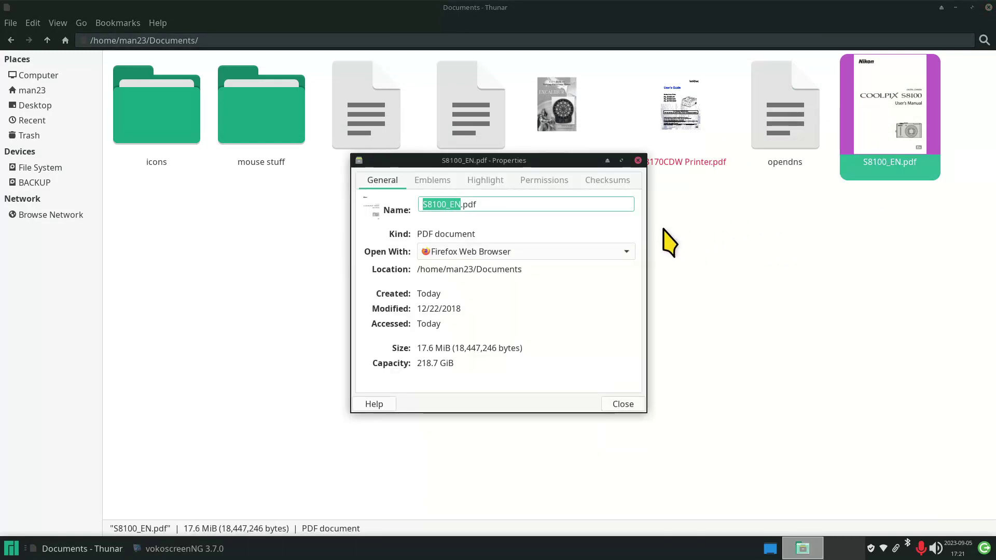
{"action": "left_click", "coordinate": [485, 181]}
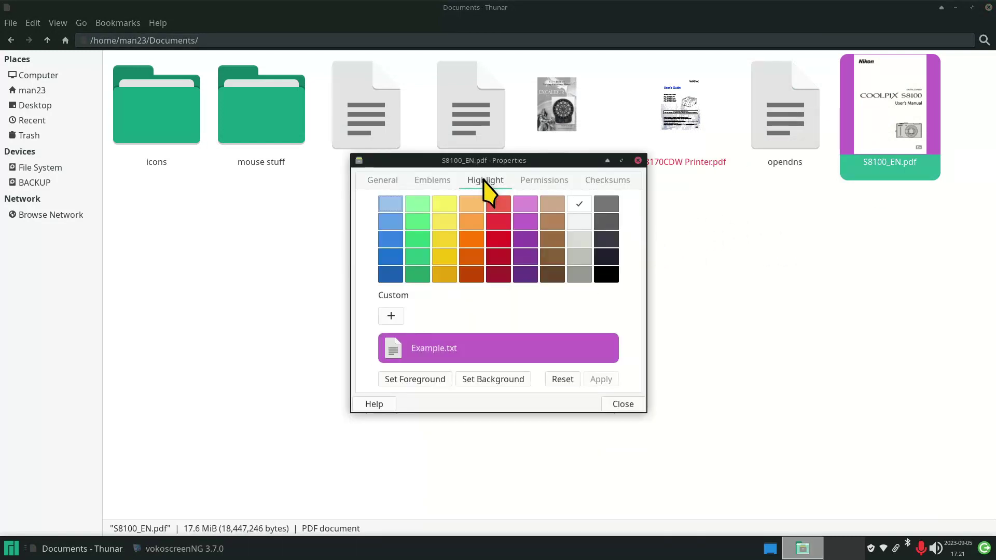
{"action": "left_click", "coordinate": [565, 380]}
{"action": "left_click", "coordinate": [622, 405]}
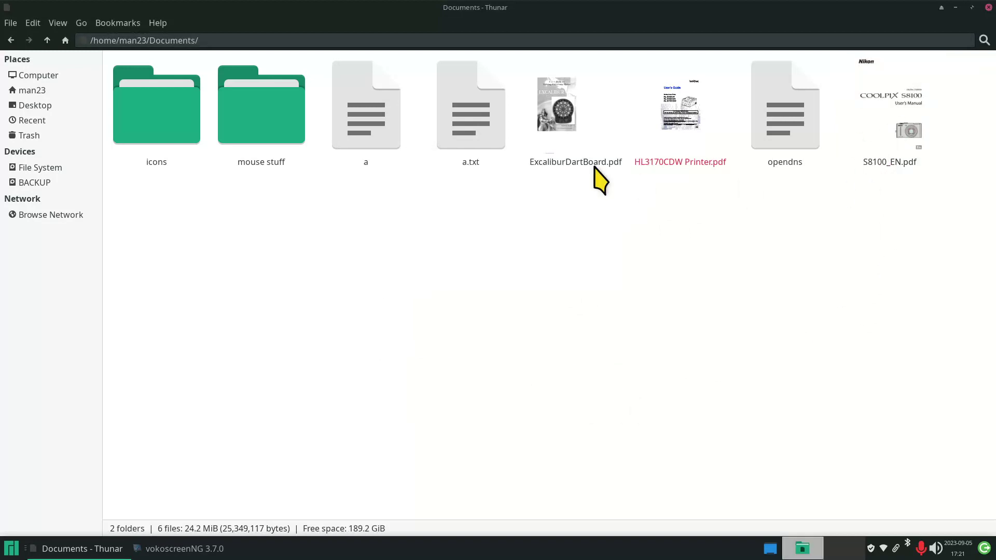
Step: Apply a red highlight background and a yellow highlight foreground to ExcaliburDartBoard.pdf, and deselect the file
{"action": "left_click", "coordinate": [542, 57]}
{"action": "right_click", "coordinate": [542, 57]}
{"action": "left_click", "coordinate": [592, 285]}
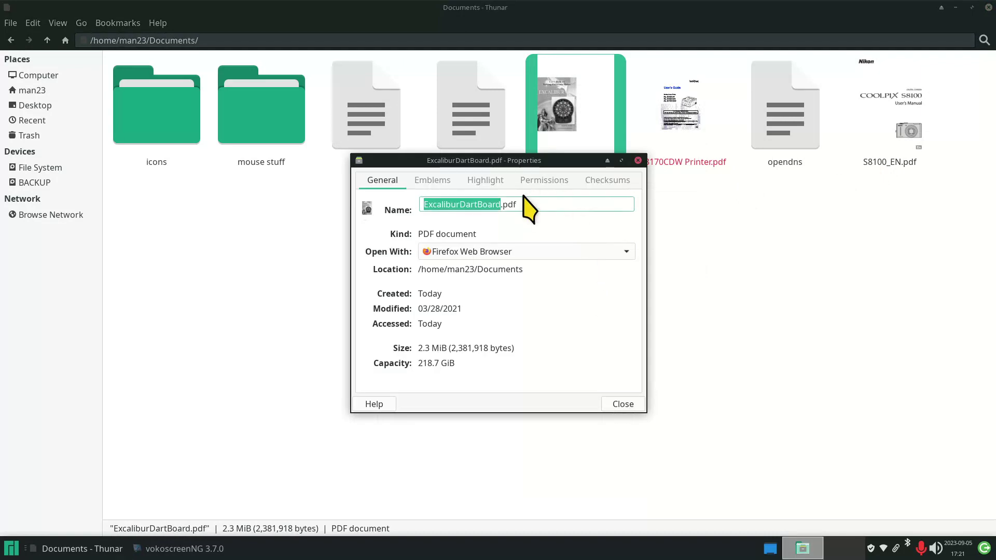
{"action": "left_click", "coordinate": [496, 181]}
{"action": "left_click", "coordinate": [498, 239]}
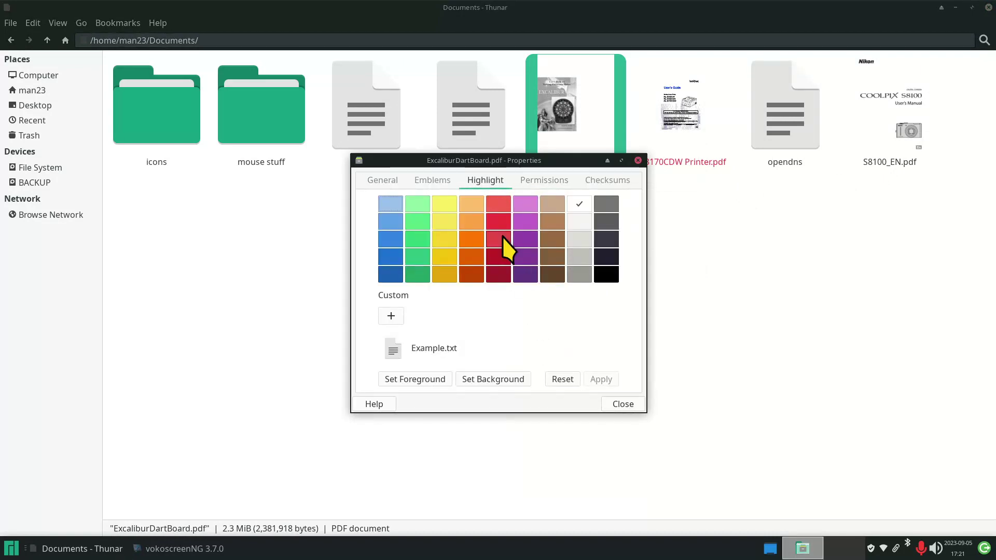
{"action": "left_click", "coordinate": [516, 380]}
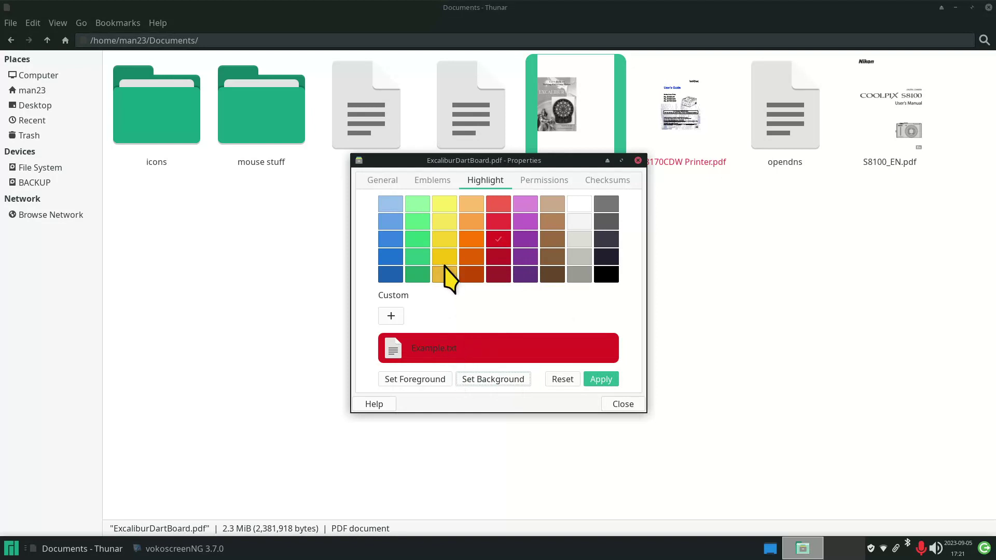
{"action": "left_click", "coordinate": [442, 380]}
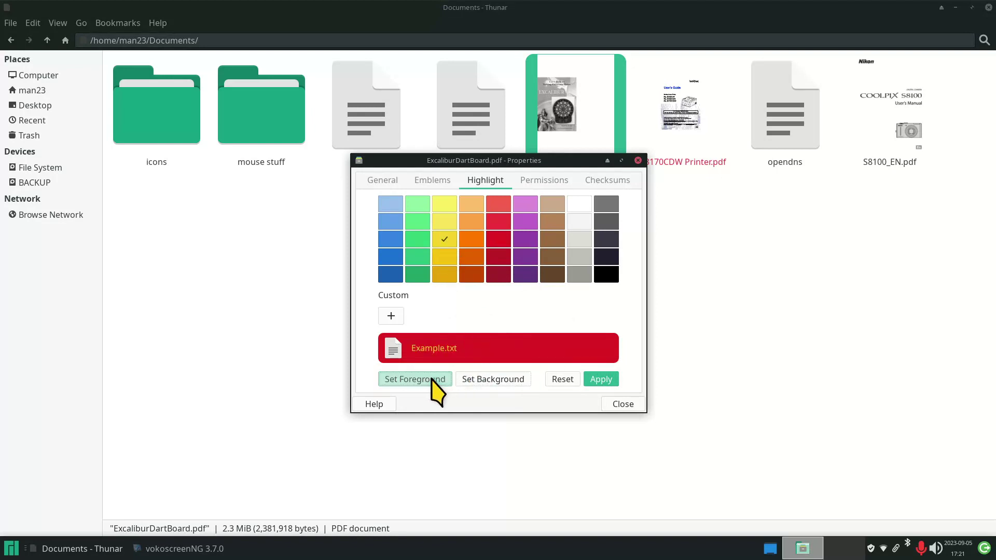
{"action": "left_click", "coordinate": [603, 381]}
{"action": "left_click", "coordinate": [626, 405]}
{"action": "left_click", "coordinate": [863, 353]}
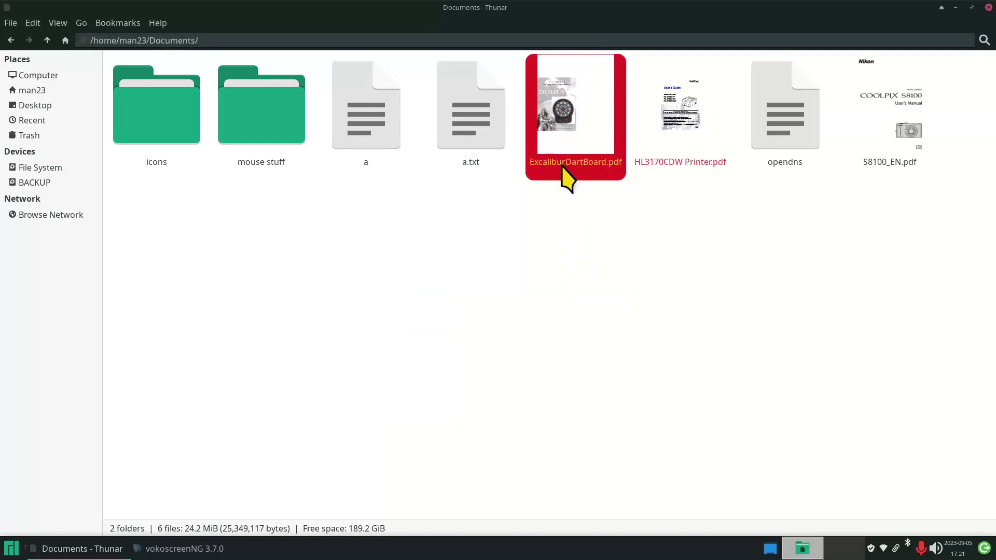
Step: Compare the selected look of the plain file a and the highlighted ExcaliburDartBoard.pdf, and clear the selection
{"action": "left_click", "coordinate": [356, 132]}
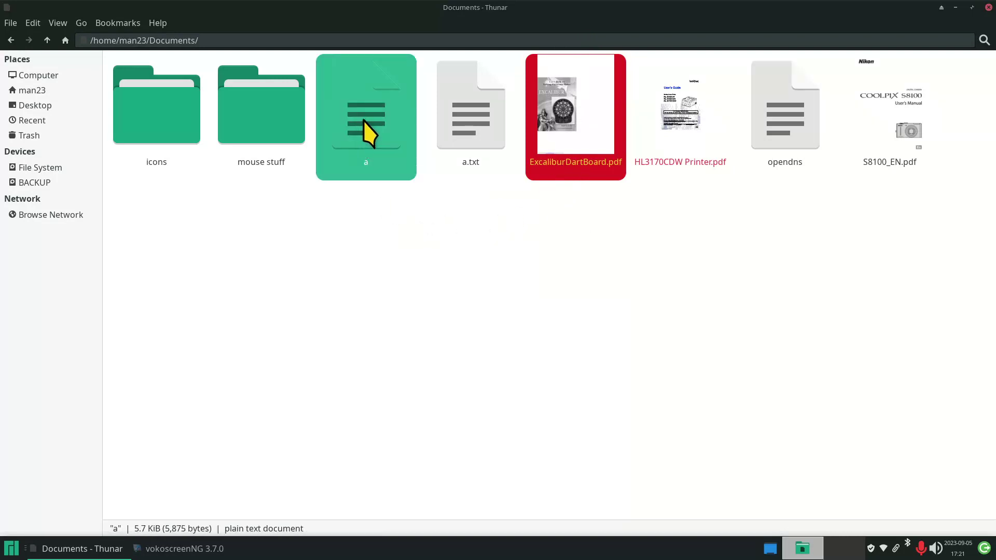
{"action": "left_click", "coordinate": [571, 117]}
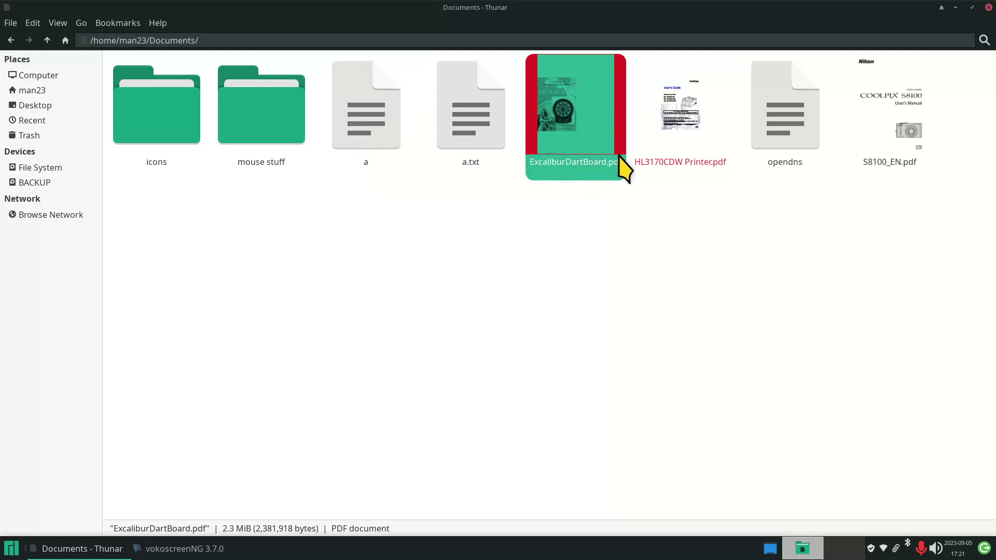
{"action": "left_click", "coordinate": [628, 285]}
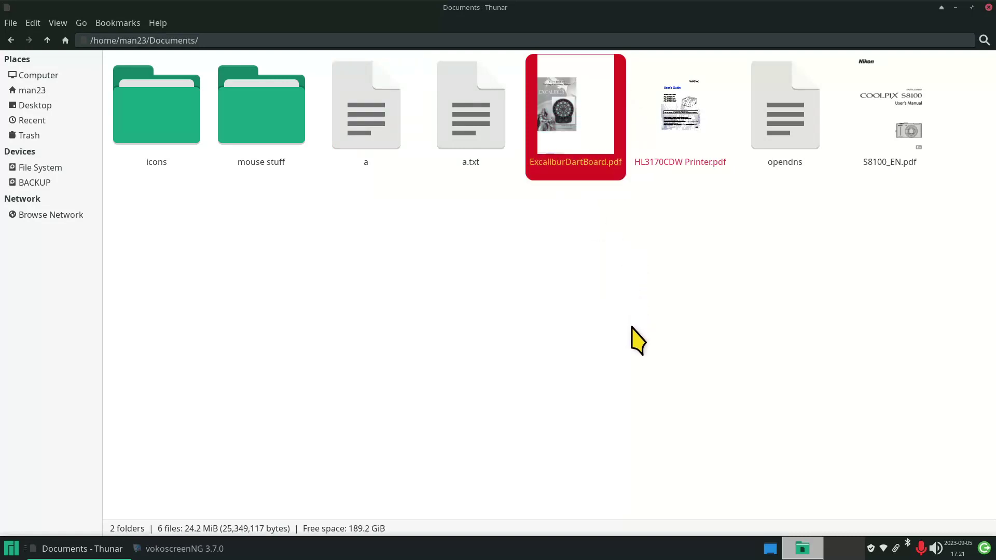
Step: Enlarge the file icons to inspect ExcaliburDartBoard.pdf and HL3170CDW Printer.pdf, and shrink the icons back to their former size
{"action": "scroll", "coordinate": [638, 341], "scroll_direction": "up", "scroll_amount": 3}
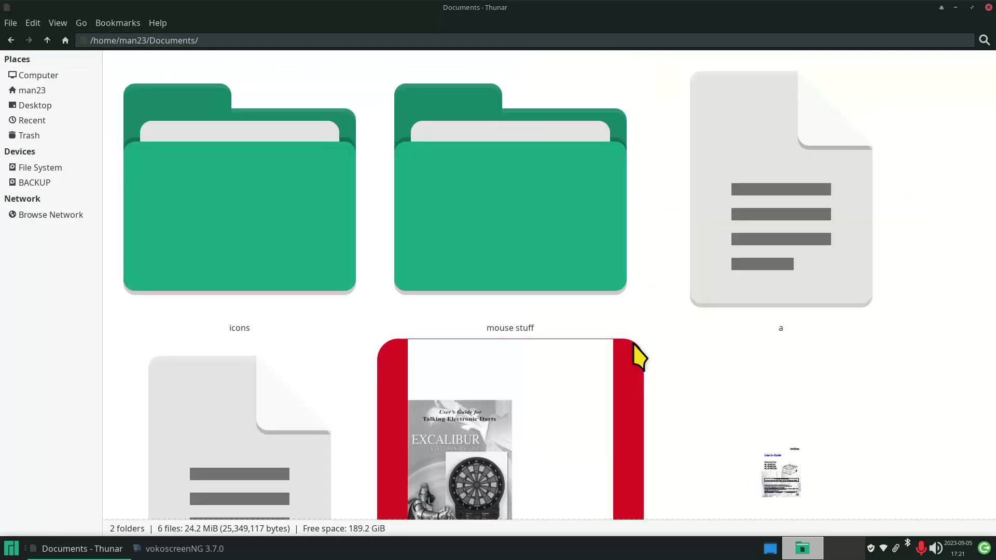
{"action": "scroll", "coordinate": [669, 338], "scroll_direction": "down", "scroll_amount": 5}
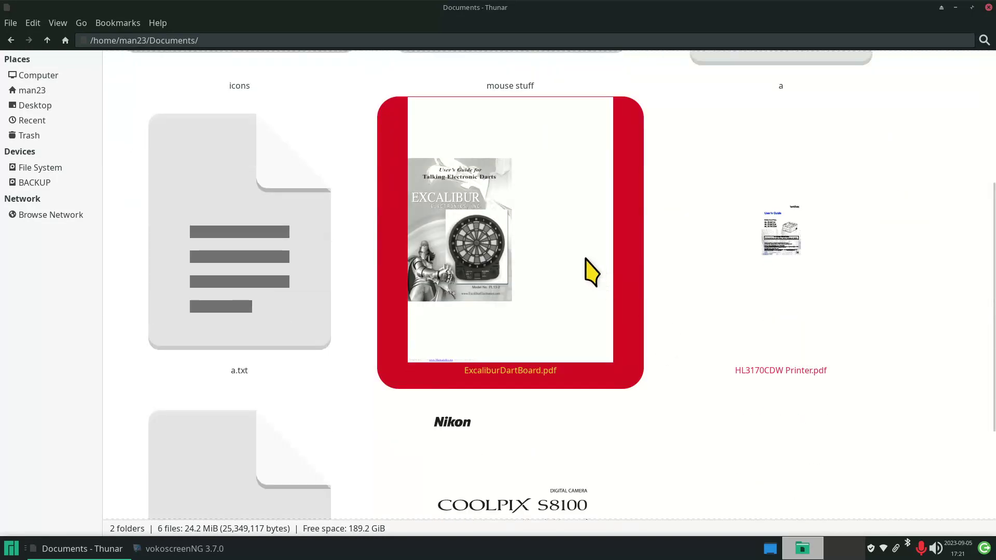
{"action": "left_click", "coordinate": [571, 262]}
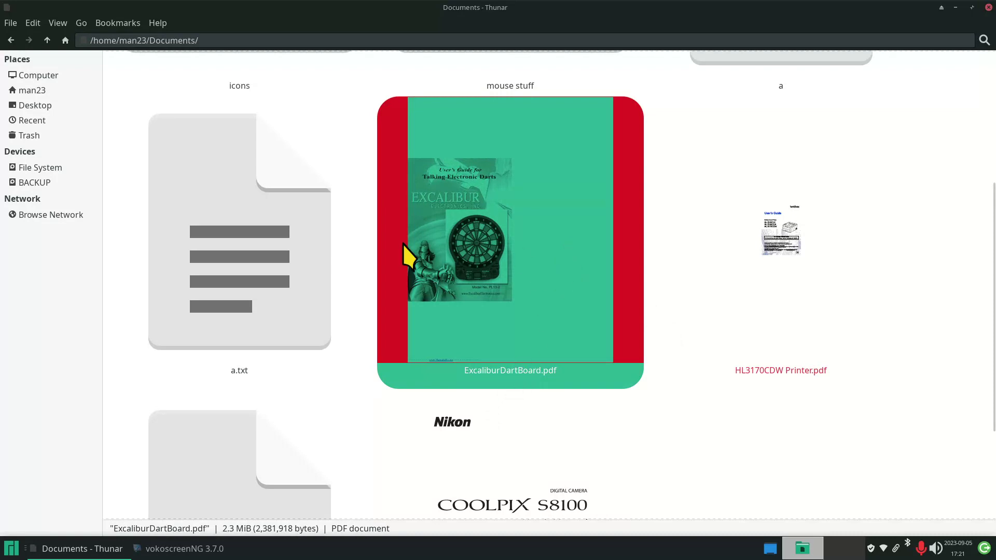
{"action": "left_click", "coordinate": [721, 293]}
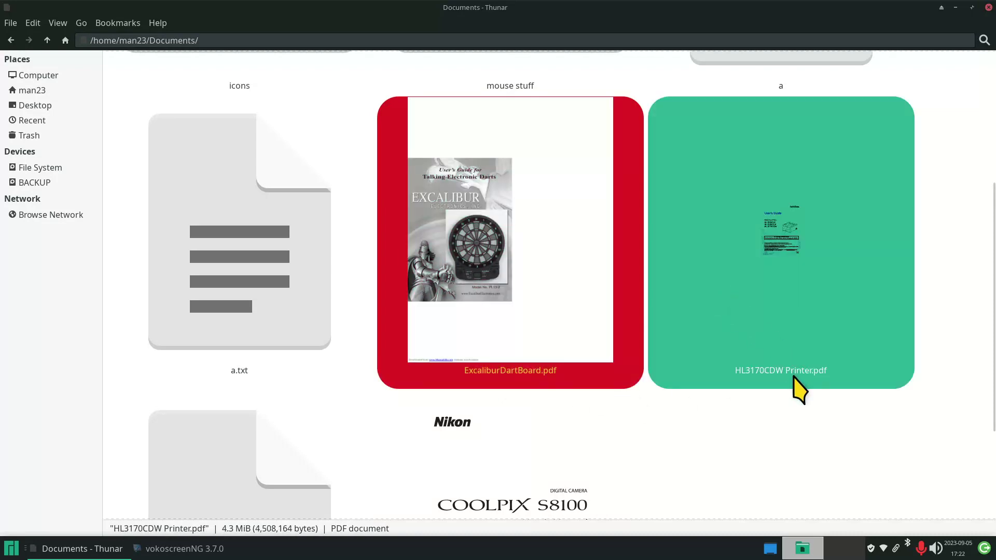
{"action": "left_click", "coordinate": [790, 433]}
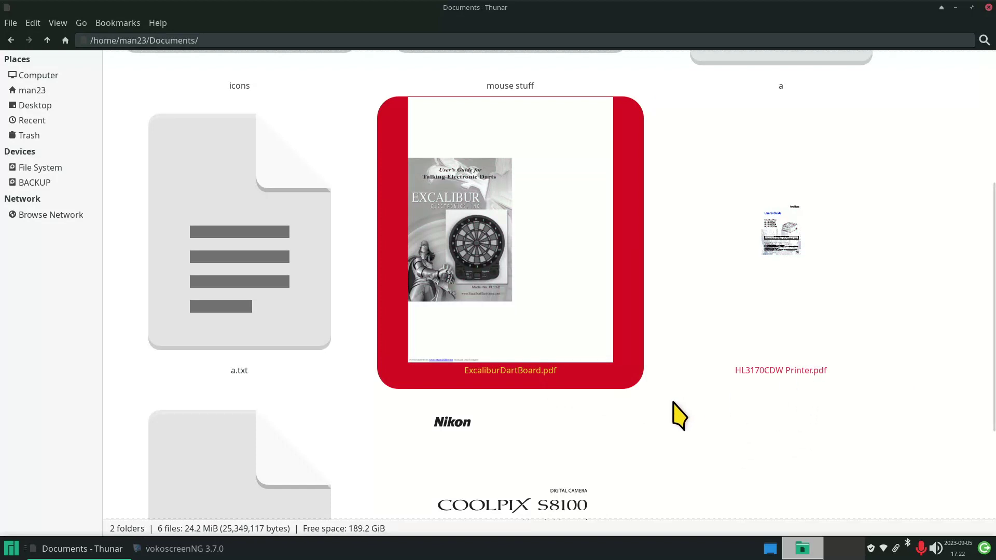
{"action": "scroll", "coordinate": [678, 412], "scroll_direction": "down", "scroll_amount": 3}
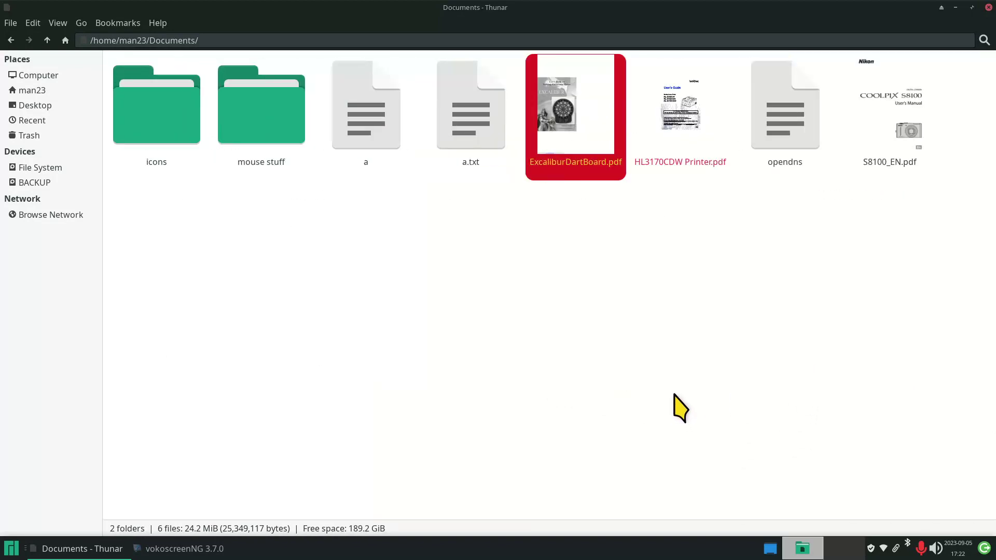
Step: Open the text file a in Mousepad, enlarge its text to read the soup recipe, and close the file
{"action": "left_click", "coordinate": [373, 130]}
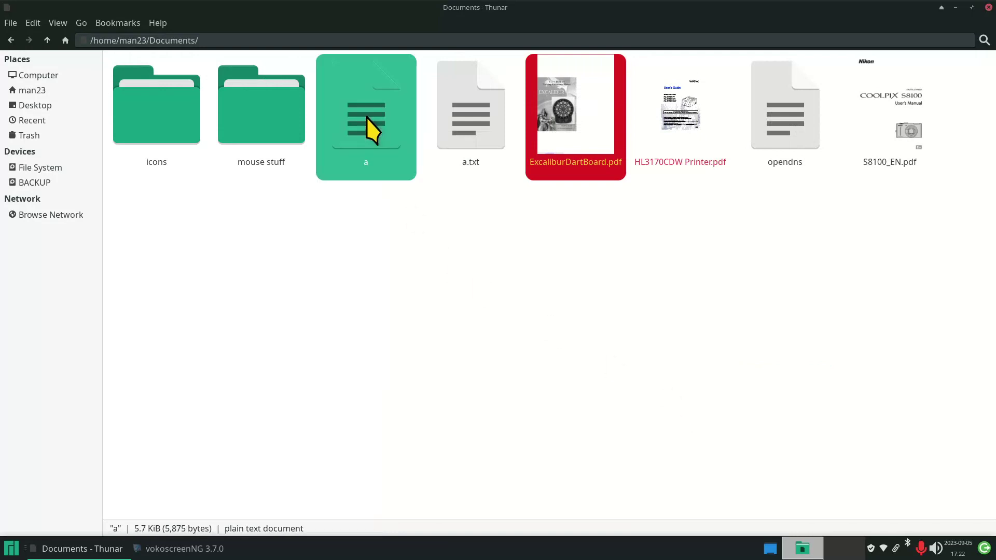
{"action": "double_click", "coordinate": [373, 130]}
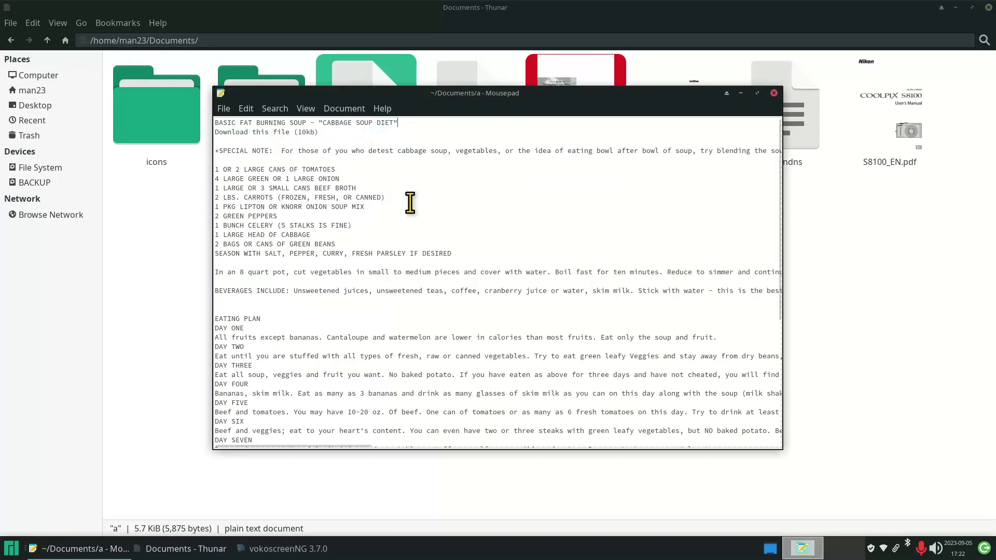
{"action": "key", "text": "ctrl+plus"}
{"action": "scroll", "coordinate": [471, 253], "scroll_direction": "up", "scroll_amount": 2}
{"action": "scroll", "coordinate": [471, 253], "scroll_direction": "down", "scroll_amount": 5}
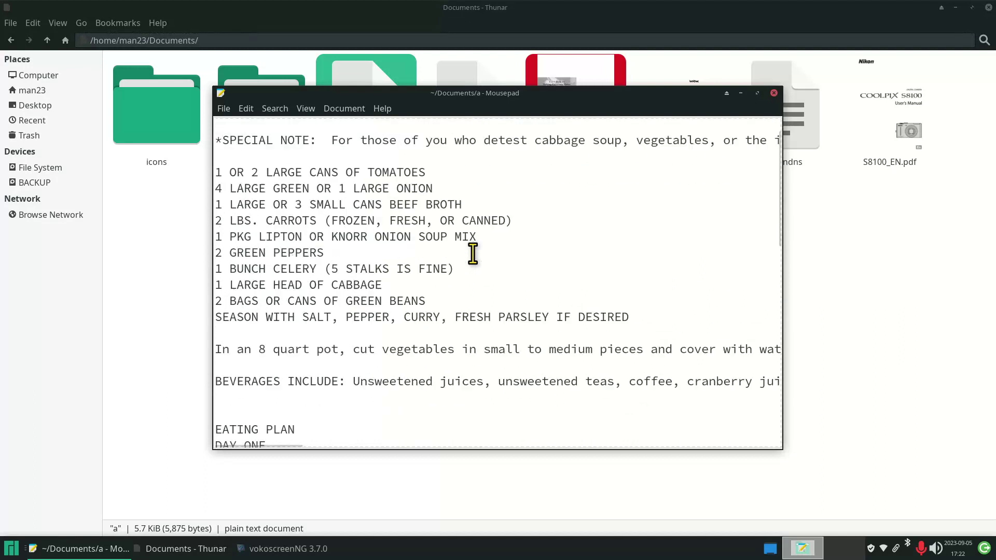
{"action": "scroll", "coordinate": [472, 254], "scroll_direction": "up", "scroll_amount": 4}
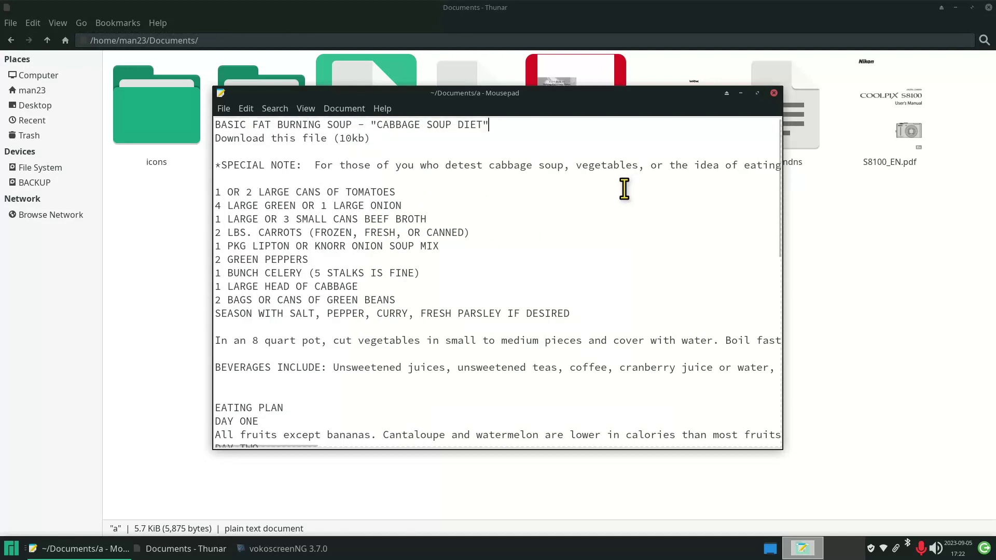
{"action": "left_click", "coordinate": [774, 93]}
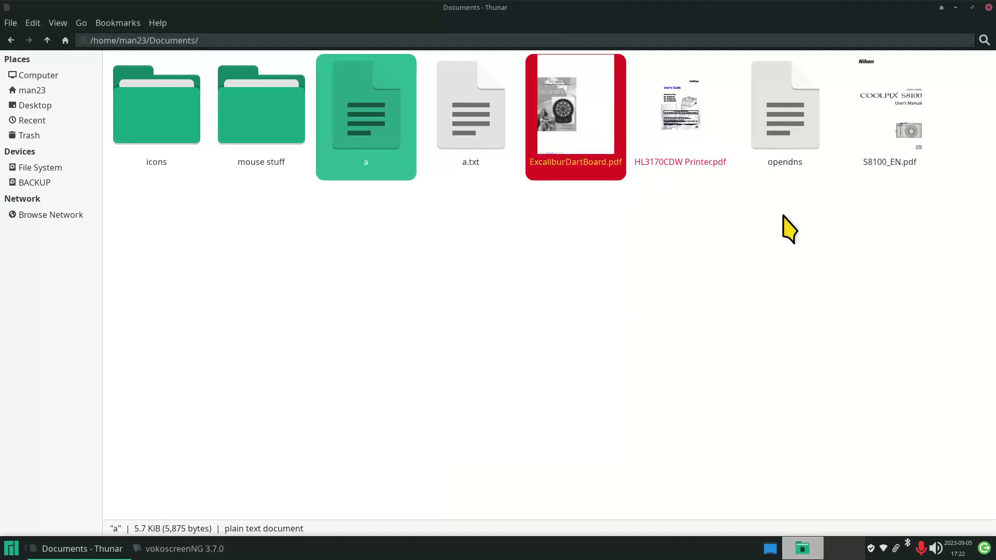
Step: Open S8100_EN.pdf in Firefox and zoom its pages in and out, ending at 70%
{"action": "left_click", "coordinate": [907, 127]}
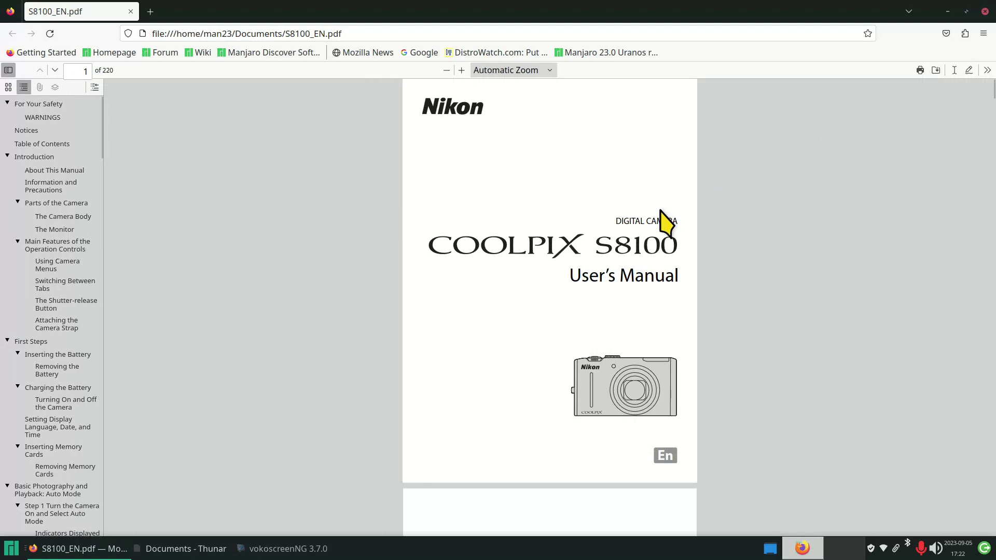
{"action": "scroll", "coordinate": [666, 223], "scroll_direction": "down", "scroll_amount": 5, "text": "ctrl"}
{"action": "scroll", "coordinate": [667, 223], "scroll_direction": "up", "scroll_amount": 6, "text": "ctrl"}
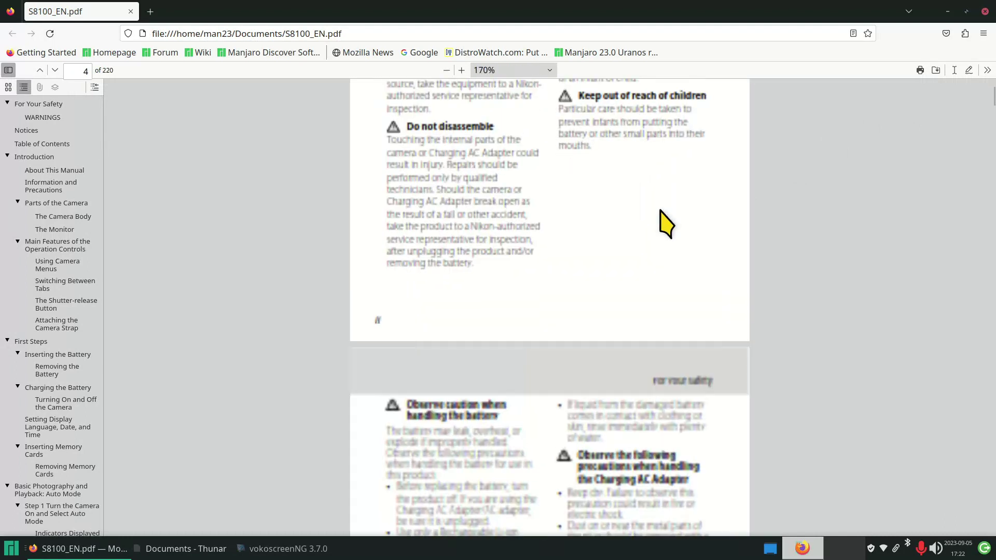
{"action": "scroll", "coordinate": [666, 223], "scroll_direction": "down", "scroll_amount": 4, "text": "ctrl"}
{"action": "scroll", "coordinate": [666, 223], "scroll_direction": "down", "scroll_amount": 3, "text": "ctrl"}
{"action": "scroll", "coordinate": [666, 223], "scroll_direction": "up", "scroll_amount": 5, "text": "ctrl"}
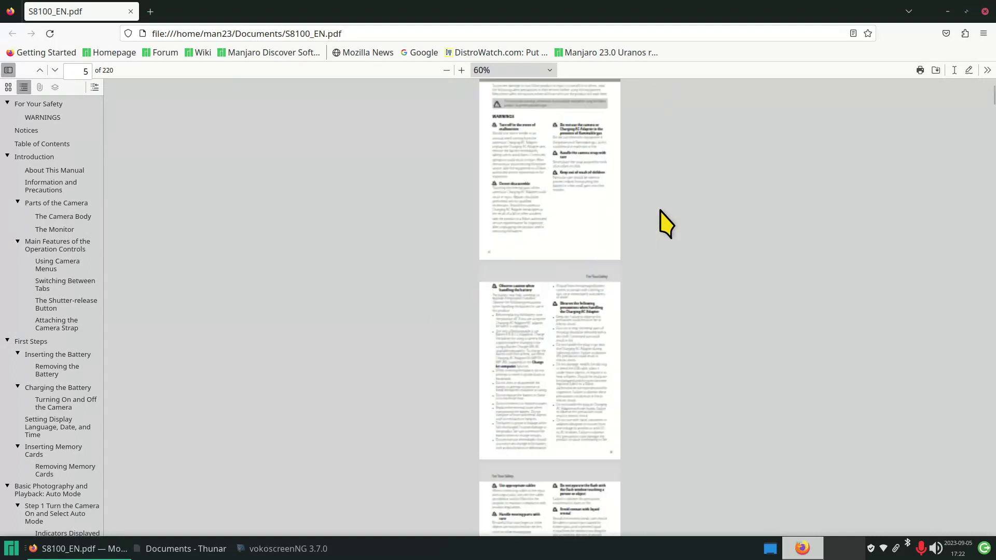
{"action": "scroll", "coordinate": [666, 223], "scroll_direction": "down", "scroll_amount": 4, "text": "ctrl"}
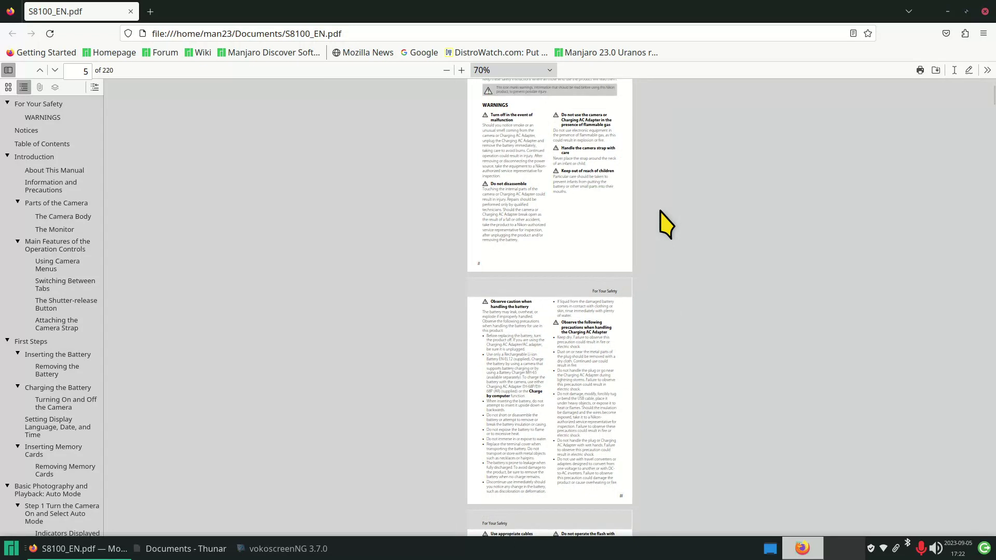
Step: Browse the camera manual from its cover to the table of contents on page 10 and enlarge it to 190%
{"action": "scroll", "coordinate": [719, 283], "scroll_direction": "up", "scroll_amount": 1}
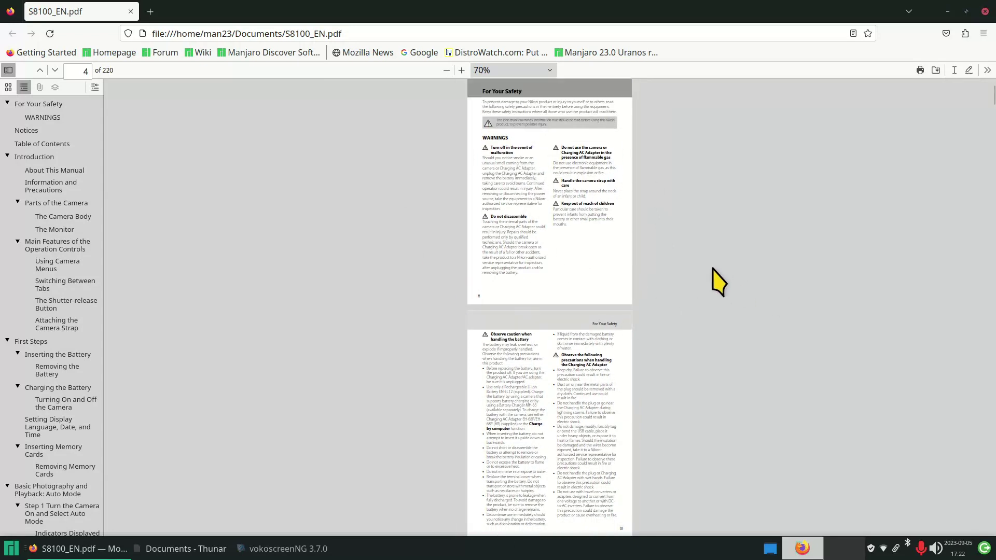
{"action": "scroll", "coordinate": [718, 283], "scroll_direction": "up", "scroll_amount": 15}
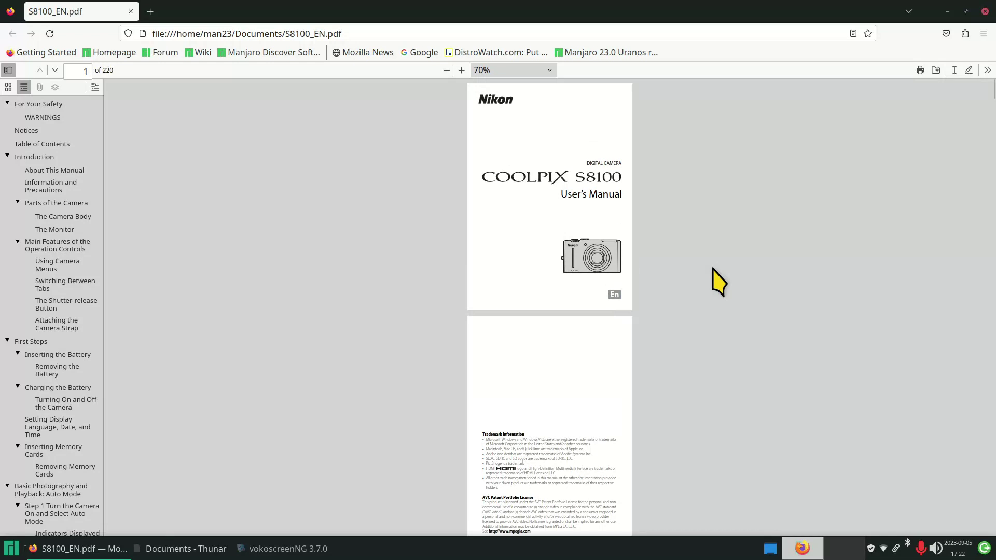
{"action": "scroll", "coordinate": [719, 283], "scroll_direction": "down", "scroll_amount": 20}
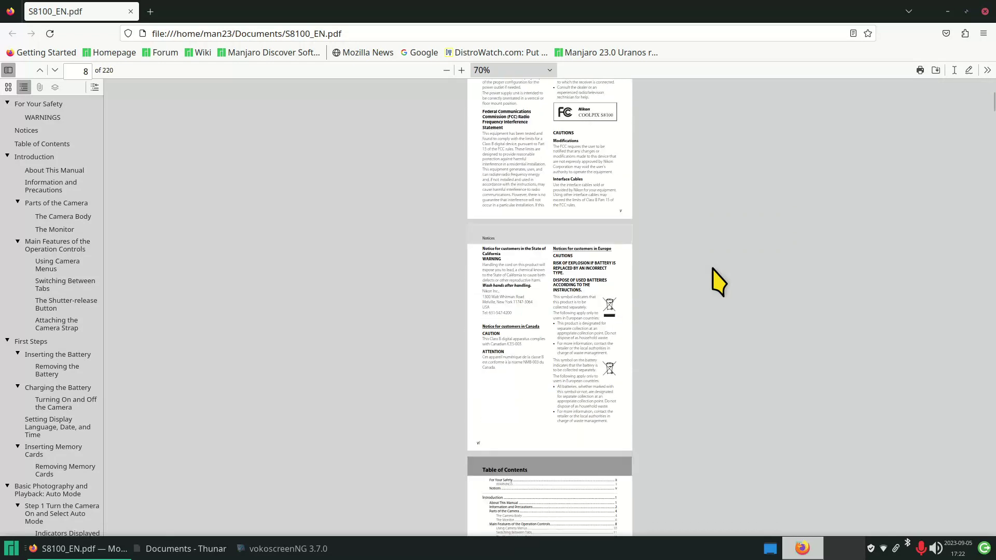
{"action": "scroll", "coordinate": [718, 282], "scroll_direction": "down", "scroll_amount": 15}
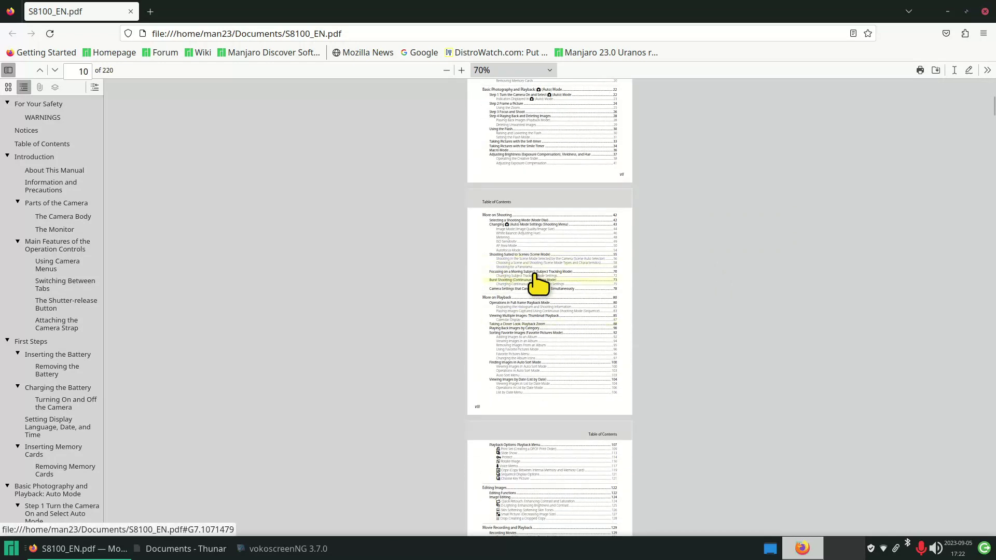
{"action": "scroll", "coordinate": [547, 267], "scroll_direction": "up", "scroll_amount": 10, "text": "ctrl"}
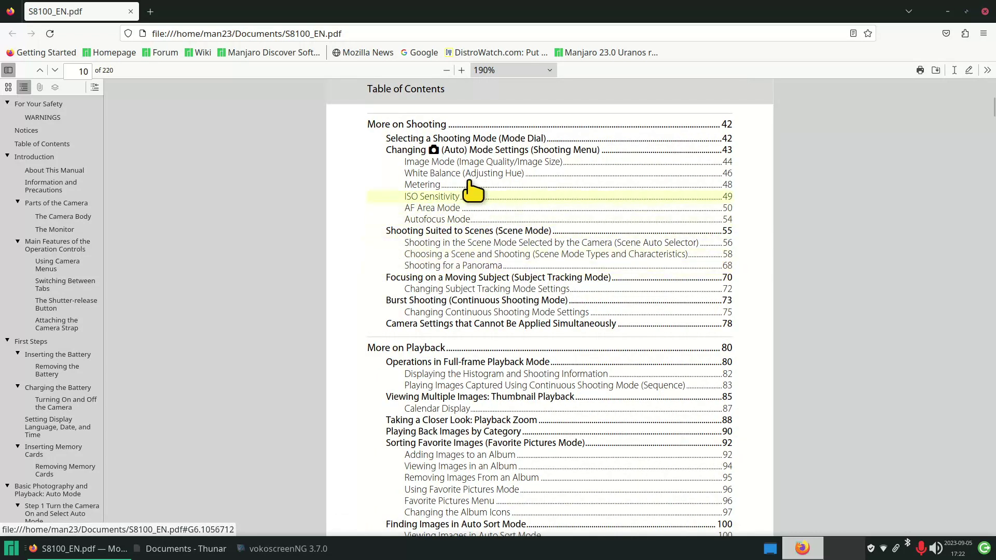
Step: Follow the contents link to Changing (Auto) Mode Settings, enlarge the page to 510% to inspect the shooting menu illustrations, and reduce it to 210%
{"action": "left_click", "coordinate": [434, 150]}
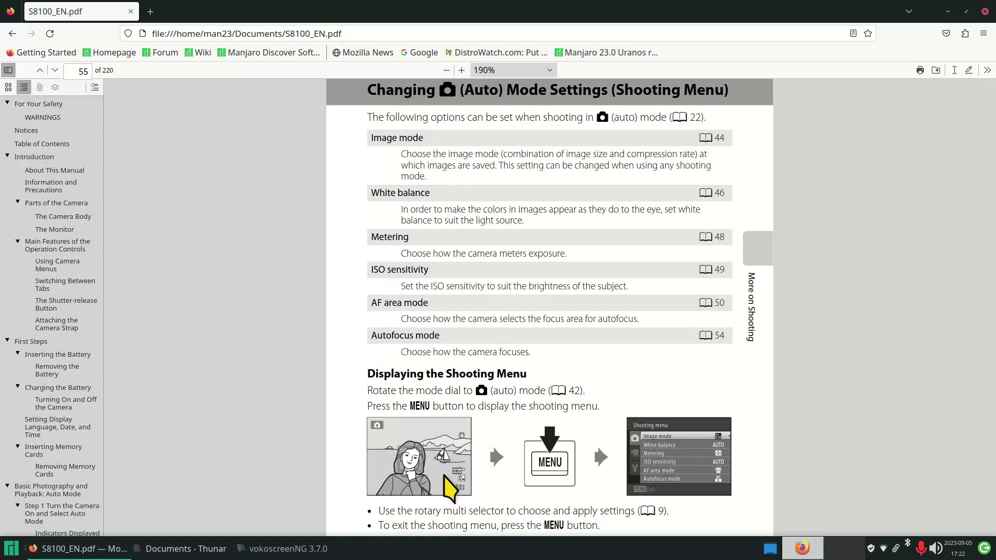
{"action": "scroll", "coordinate": [445, 476], "scroll_direction": "up", "scroll_amount": 10, "text": "ctrl"}
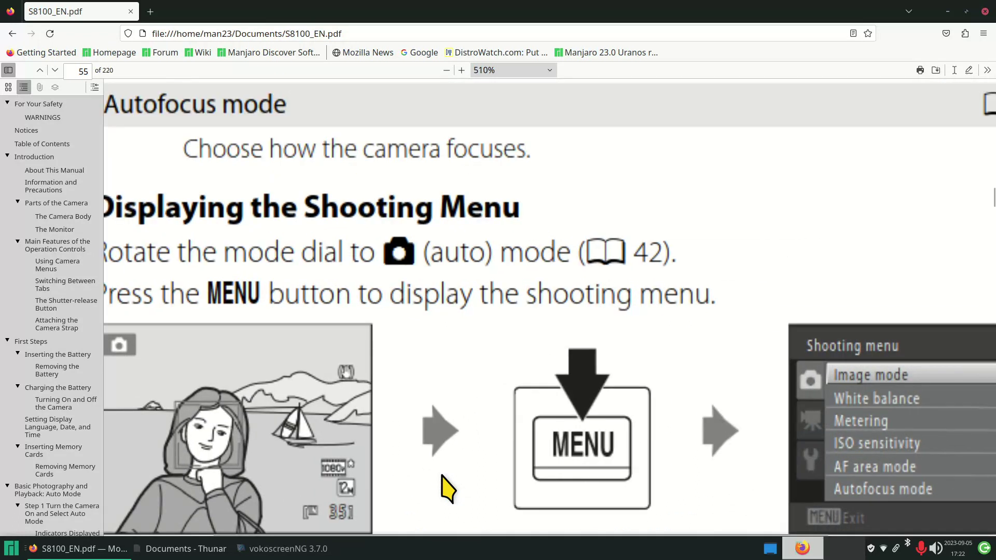
{"action": "left_click_drag", "start_coordinate": [405, 534], "coordinate": [346, 534]}
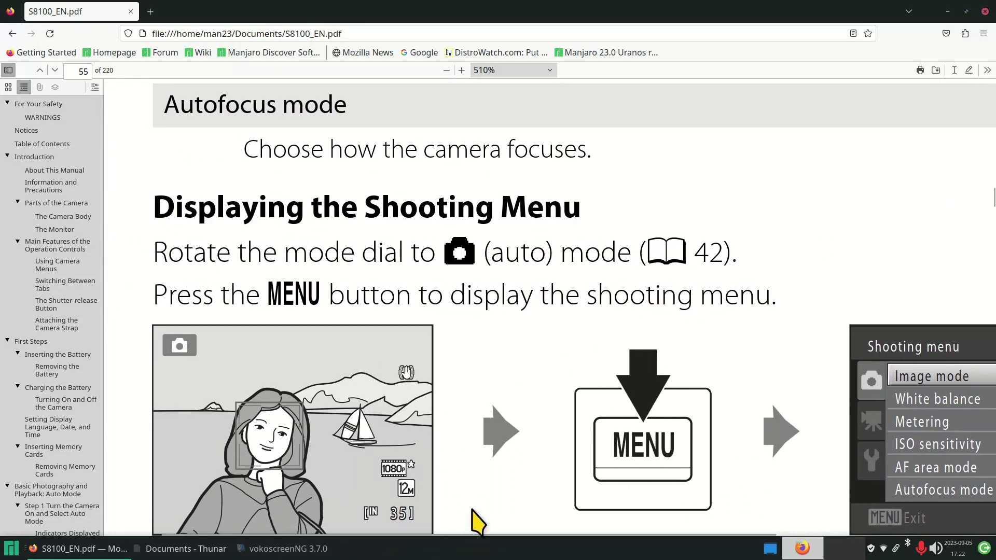
{"action": "scroll", "coordinate": [433, 451], "scroll_direction": "down", "scroll_amount": 9}
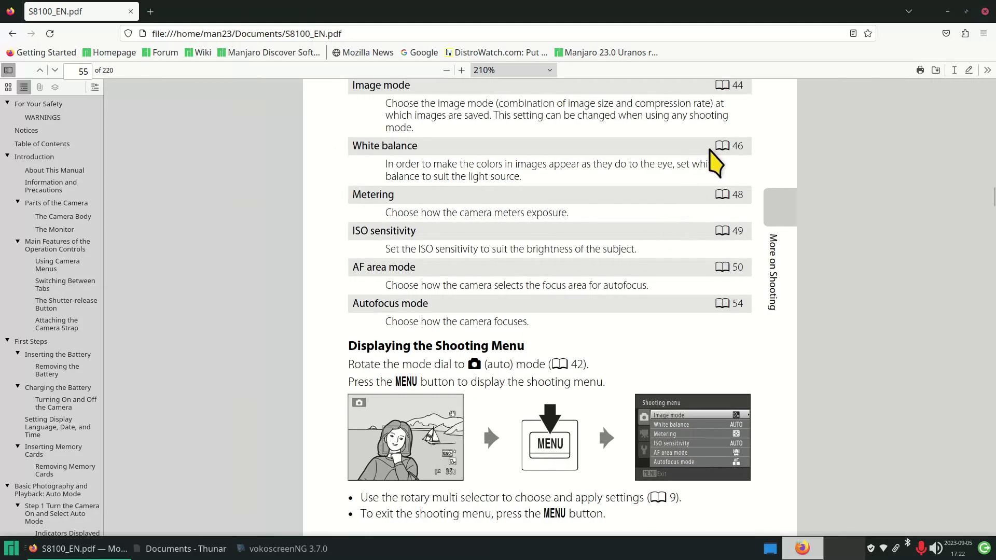
Step: Magnify the shooting menu picture up to 700%, return the page to 210%, and close the camera manual
{"action": "scroll", "coordinate": [718, 162], "scroll_direction": "up", "scroll_amount": 4}
{"action": "scroll", "coordinate": [718, 166], "scroll_direction": "down", "scroll_amount": 3}
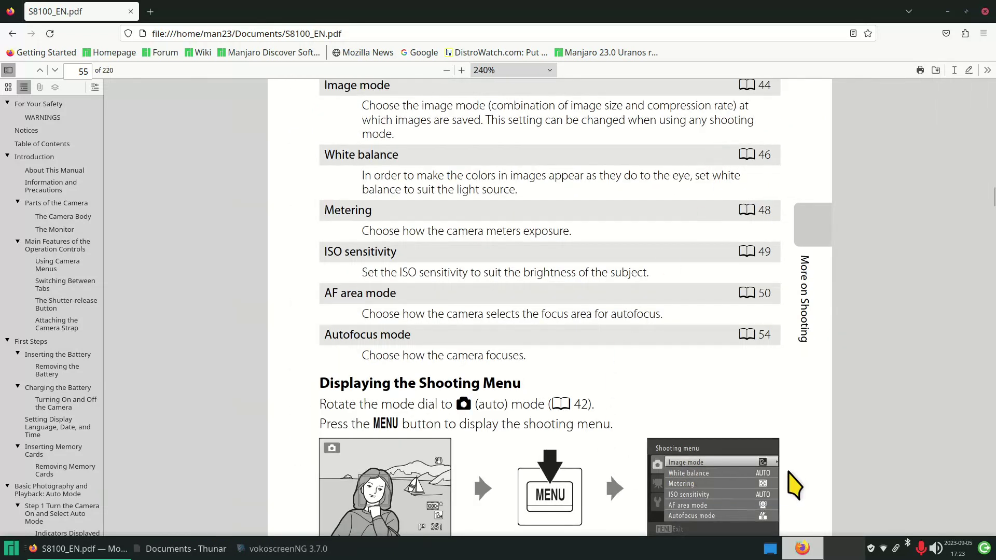
{"action": "scroll", "coordinate": [791, 471], "scroll_direction": "up", "scroll_amount": 3}
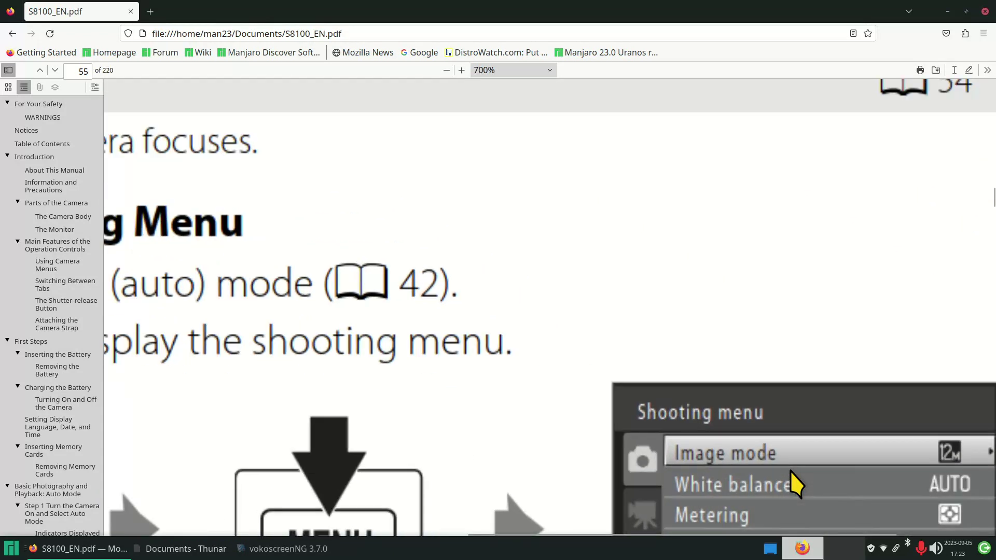
{"action": "scroll", "coordinate": [790, 471], "scroll_direction": "down", "scroll_amount": 3}
{"action": "scroll", "coordinate": [790, 471], "scroll_direction": "down", "scroll_amount": 1}
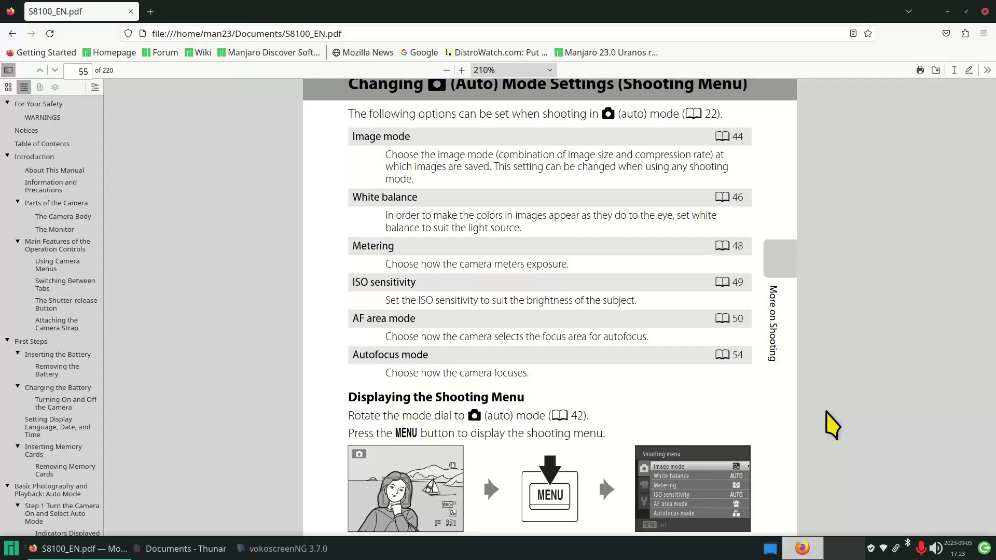
{"action": "key", "text": "ctrl+w"}
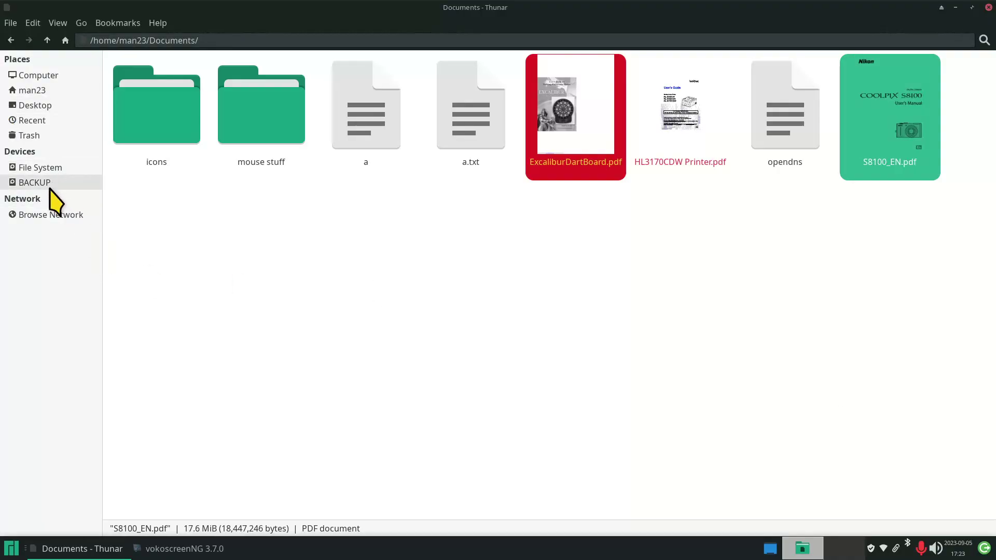
Step: Check the BACKUP drive's used and free space, restore the Documents window to its smaller size, and close it
{"action": "mouse_move", "coordinate": [54, 197]}
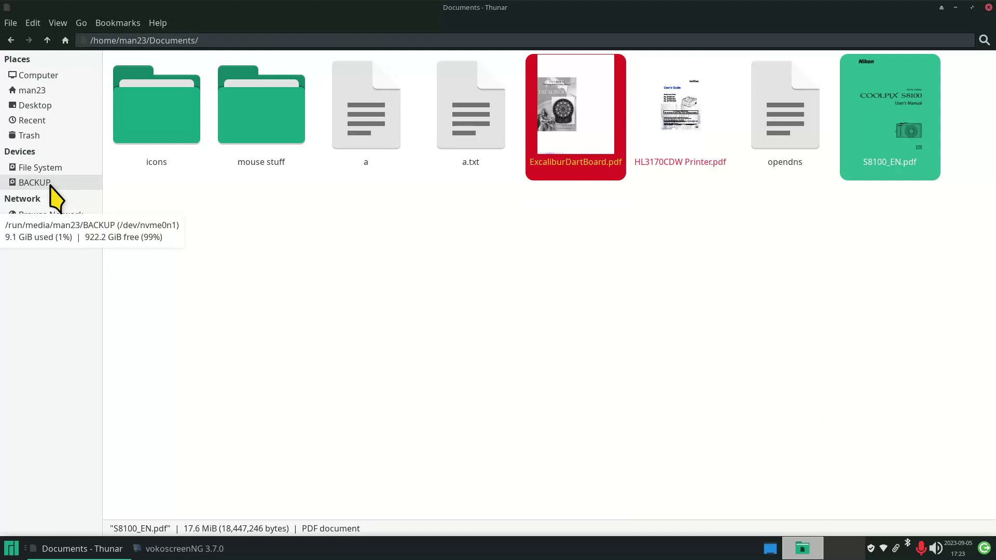
{"action": "mouse_move", "coordinate": [56, 174]}
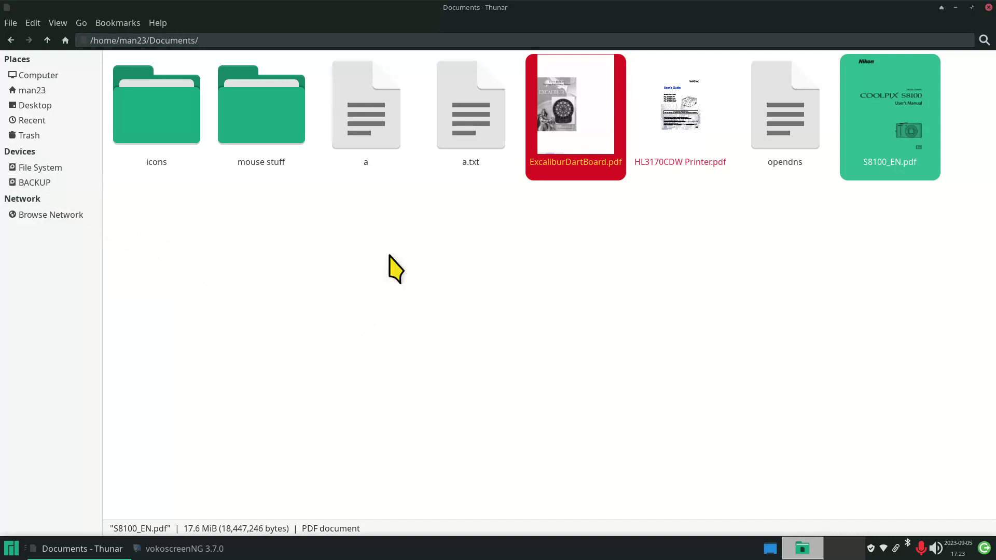
{"action": "double_click", "coordinate": [573, 6]}
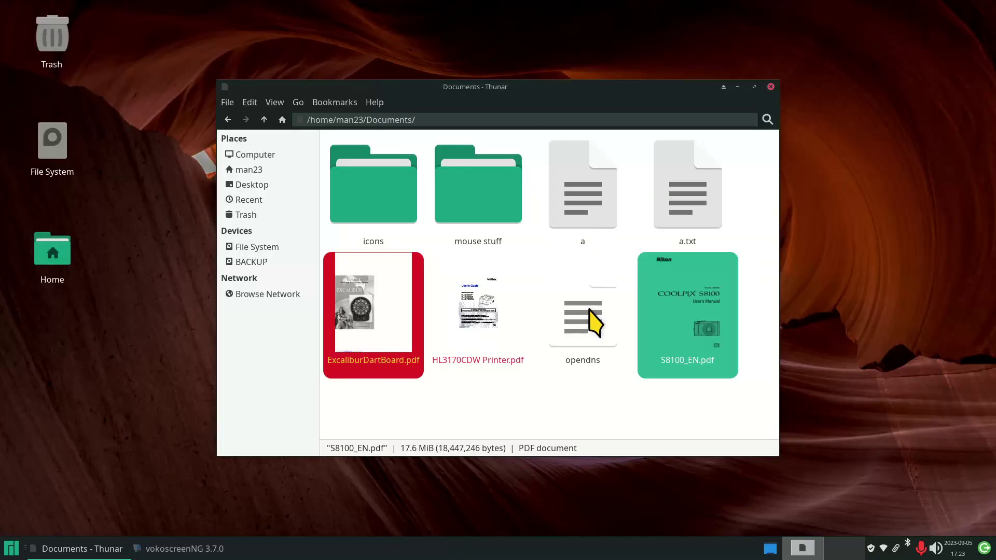
{"action": "key", "text": "ctrl+w"}
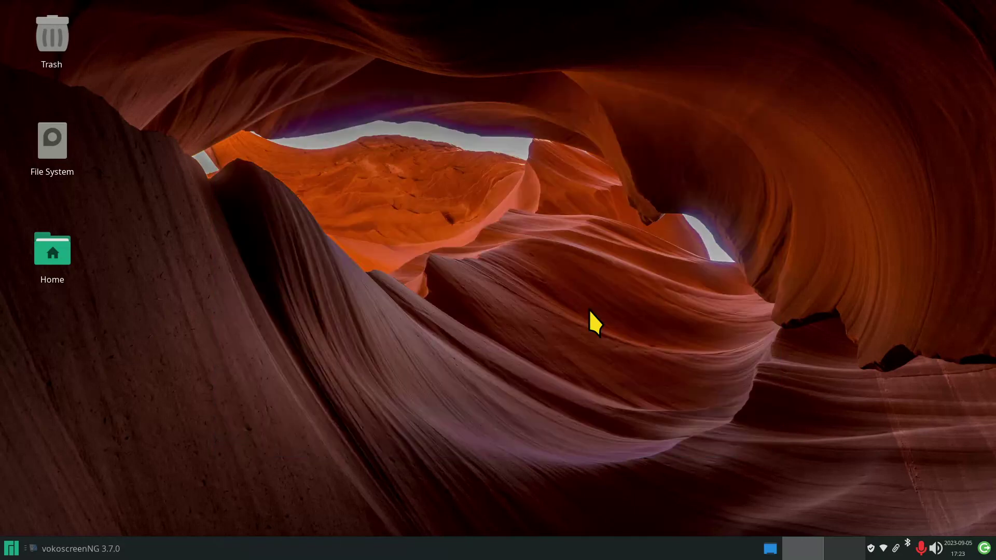
Step: Review the display preferences of the desktop's Panel 0 and close them without changes
{"action": "right_click", "coordinate": [467, 554]}
{"action": "mouse_move", "coordinate": [496, 528]}
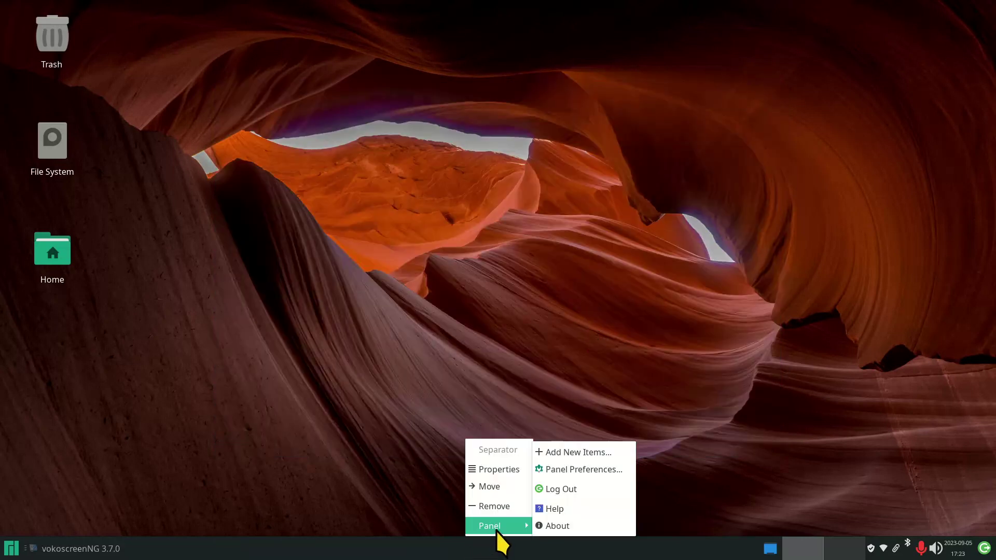
{"action": "left_click", "coordinate": [613, 470]}
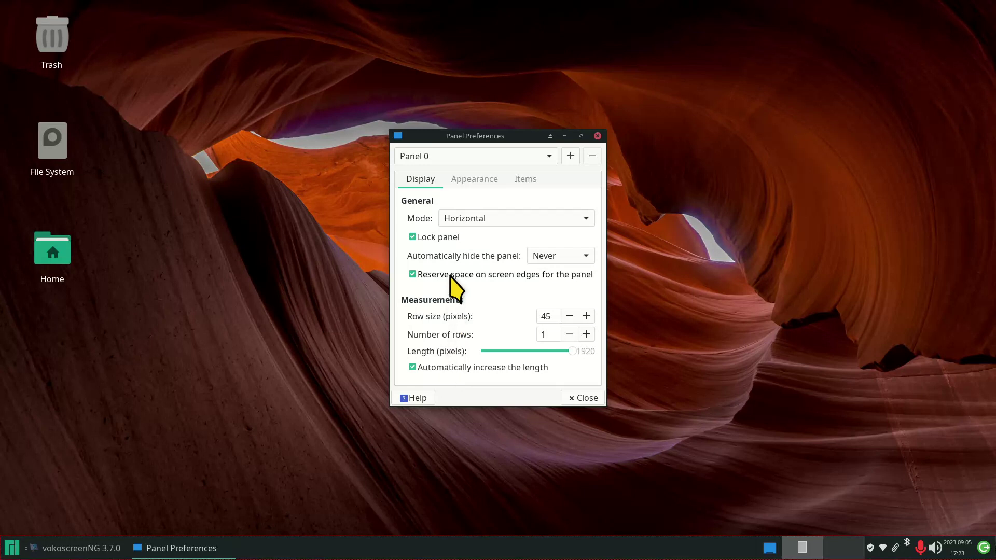
{"action": "left_click", "coordinate": [597, 137]}
Step: Review the desktop settings for the background and the desktop and window list menus, and close them
{"action": "right_click", "coordinate": [487, 167]}
{"action": "left_click", "coordinate": [546, 355]}
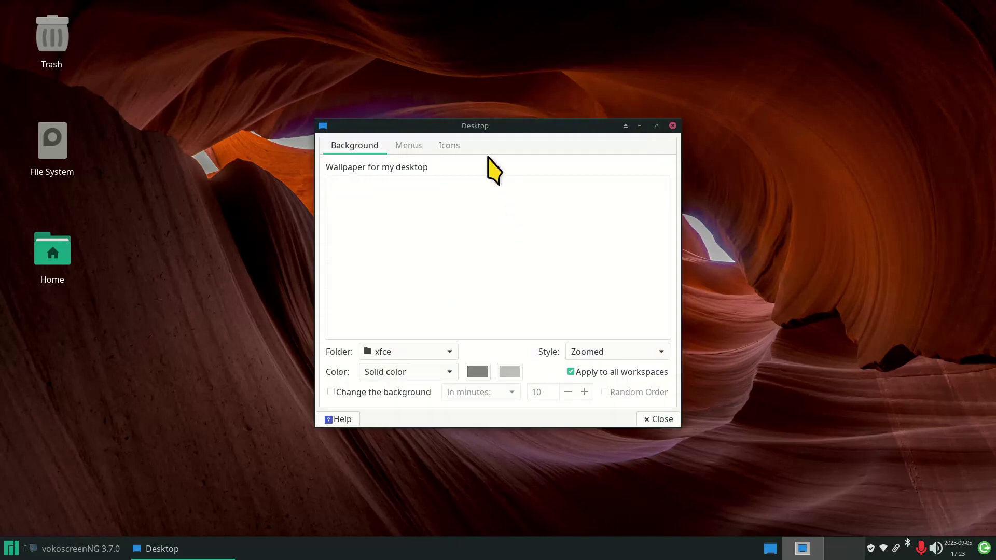
{"action": "left_click", "coordinate": [408, 146]}
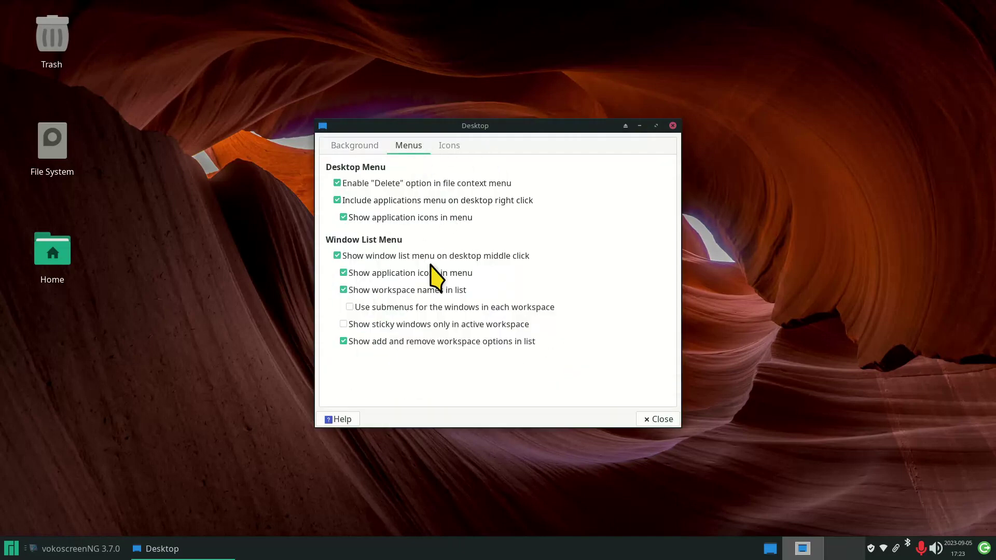
{"action": "left_click", "coordinate": [658, 419]}
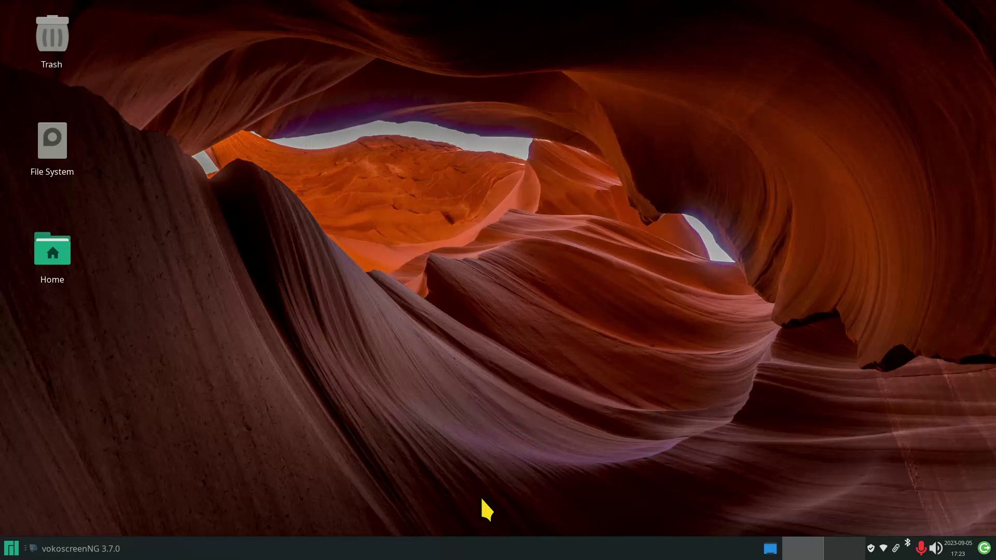